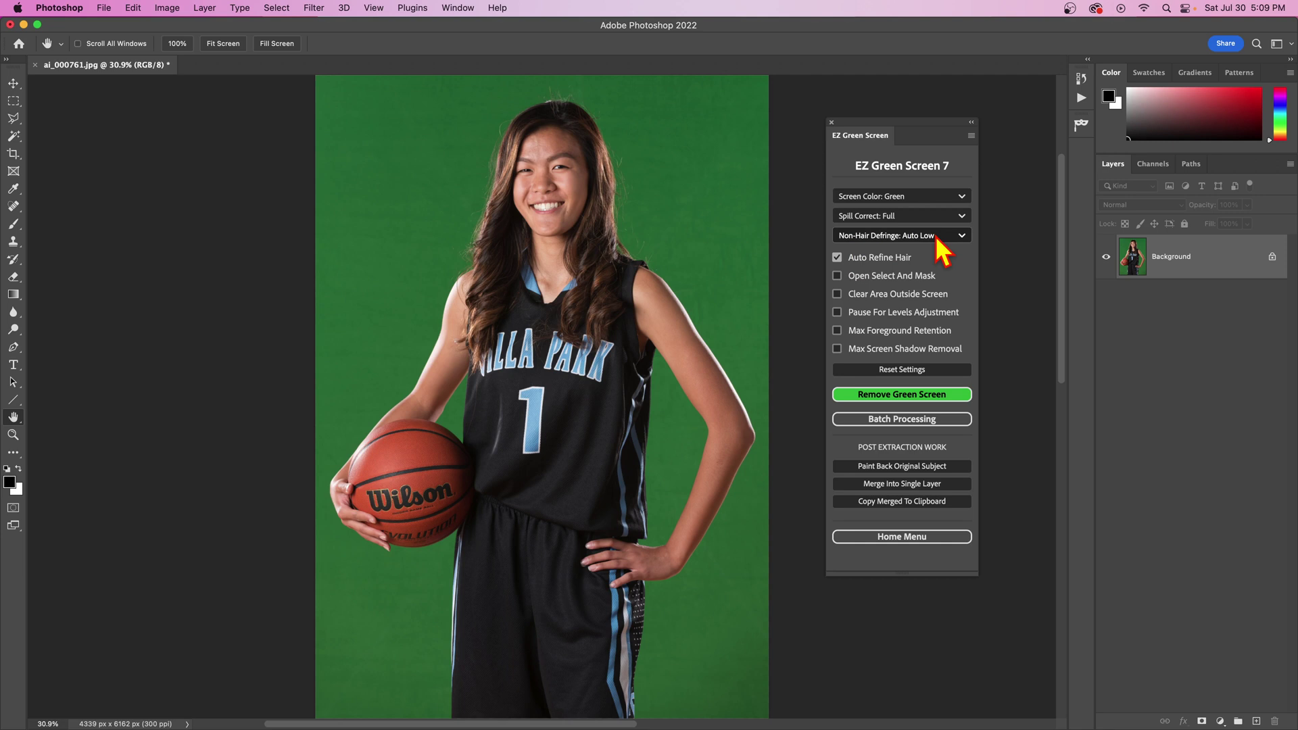
Check the Non-Hair Defringe modes and leave the mode on Auto Low.
{"action": "left_click", "coordinate": [936, 236]}
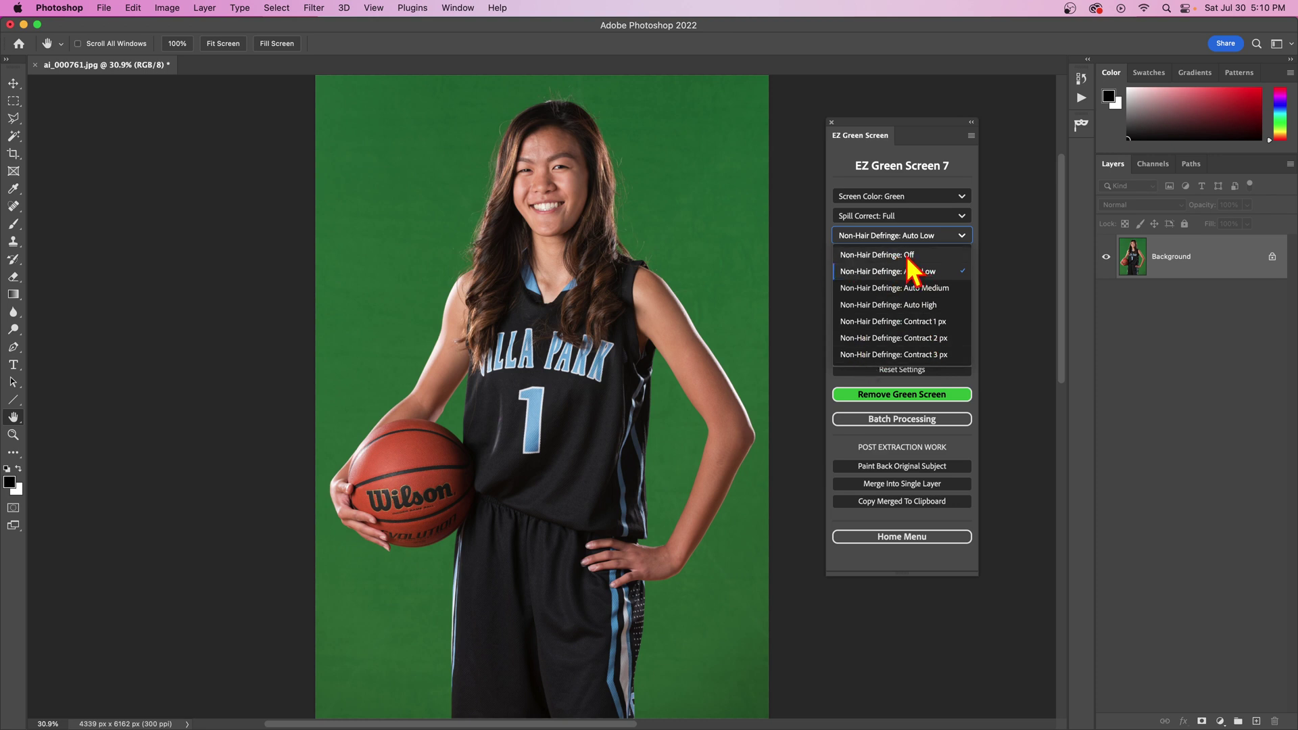
{"action": "left_click", "coordinate": [876, 237]}
{"action": "left_click", "coordinate": [870, 257]}
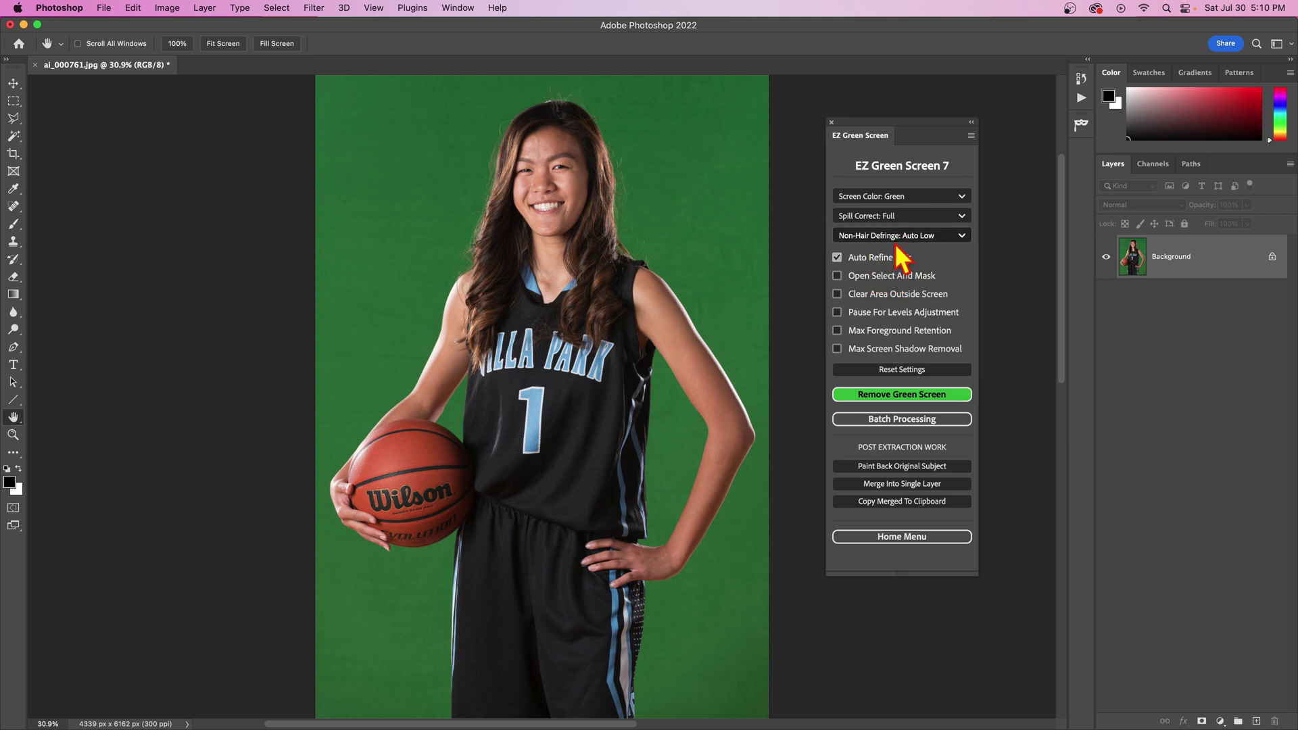
Set Non-Hair Defringe to Off and run Remove Green Screen on the player.
{"action": "left_click", "coordinate": [918, 237]}
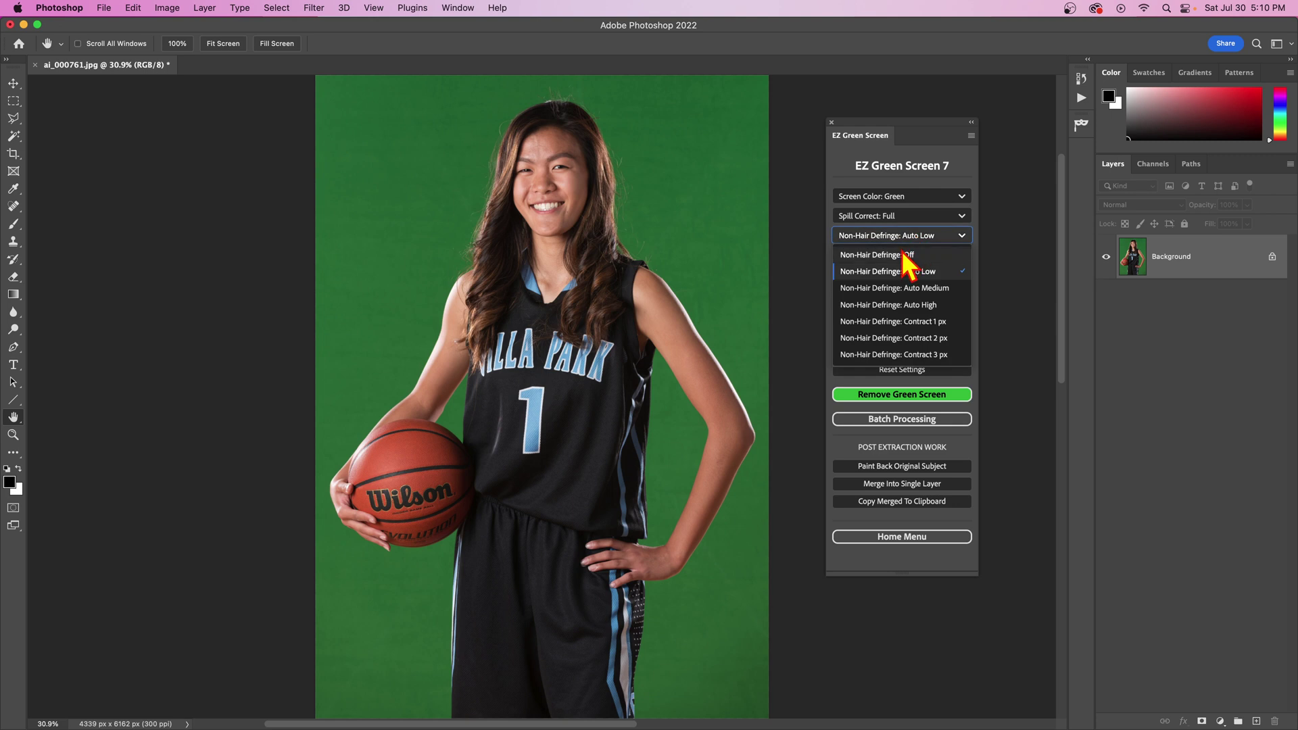
{"action": "left_click", "coordinate": [921, 259]}
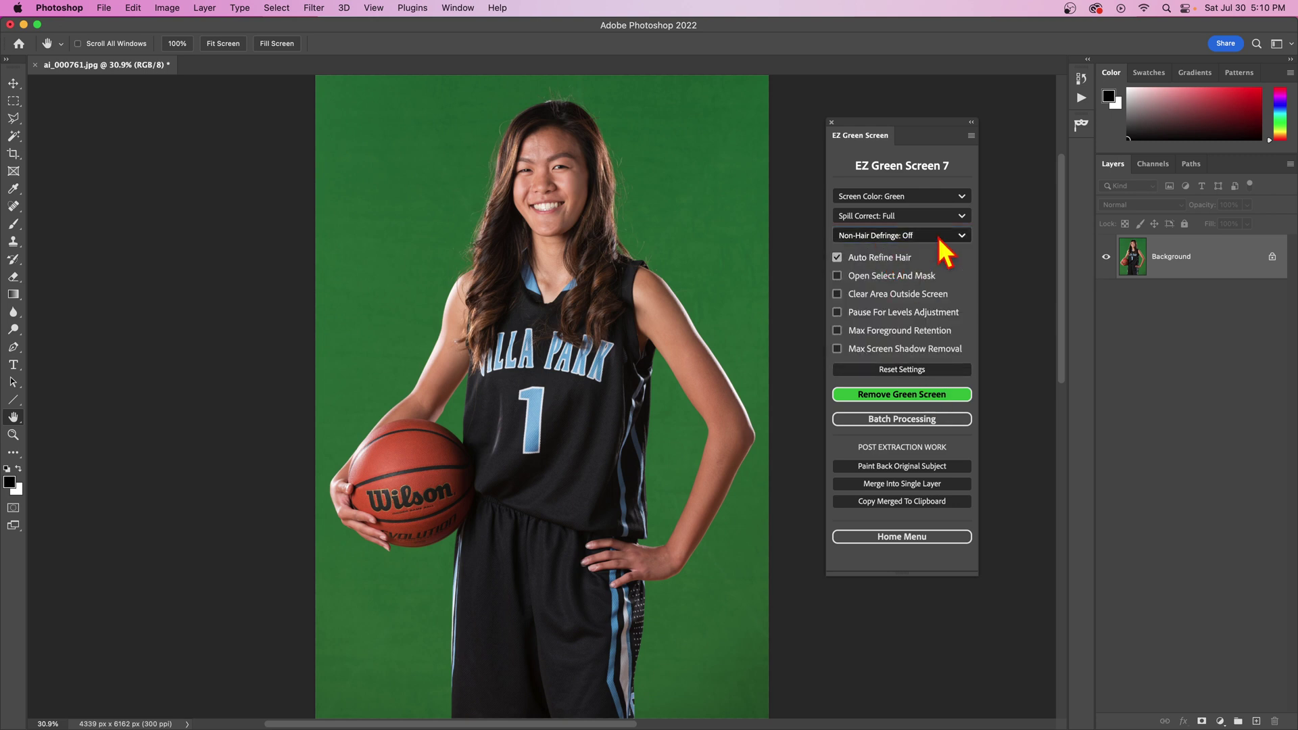
{"action": "left_click", "coordinate": [899, 399]}
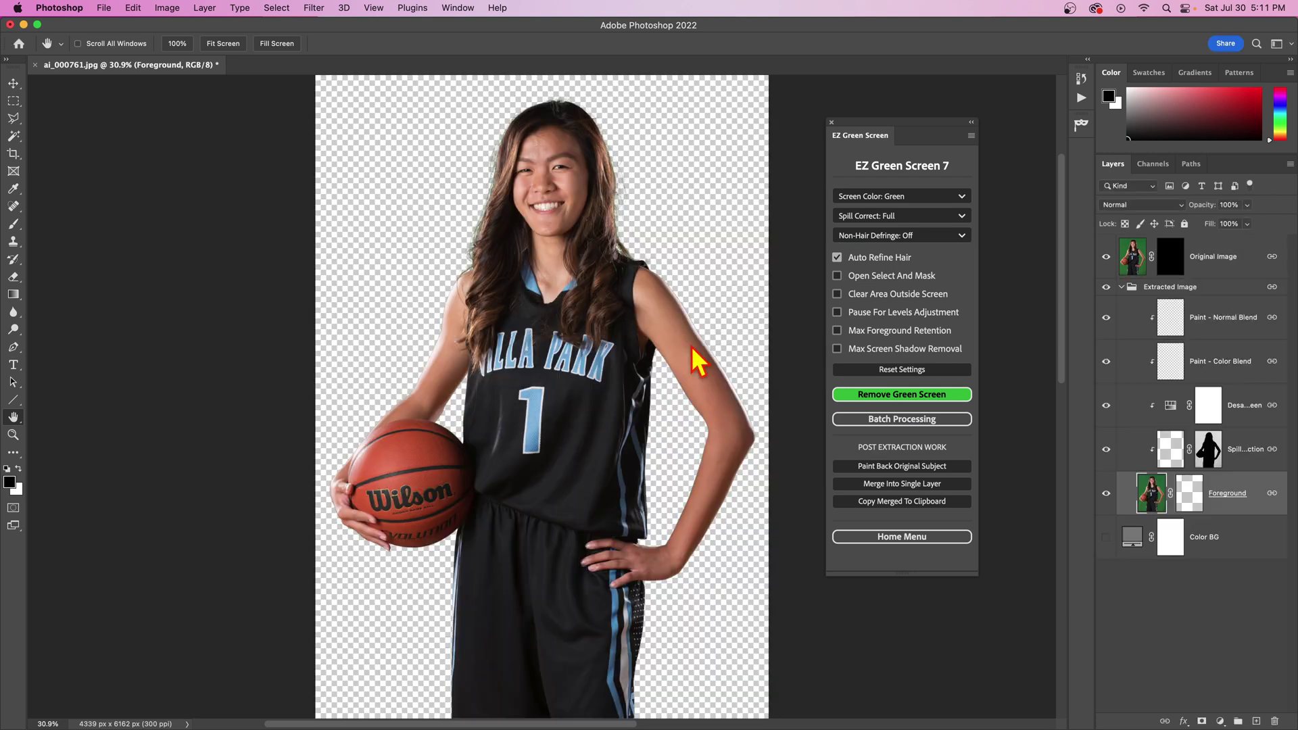
Zoom to 100% and pan to inspect the edge of the player's arm.
{"action": "left_click_drag", "start_coordinate": [484, 329], "coordinate": [602, 338]}
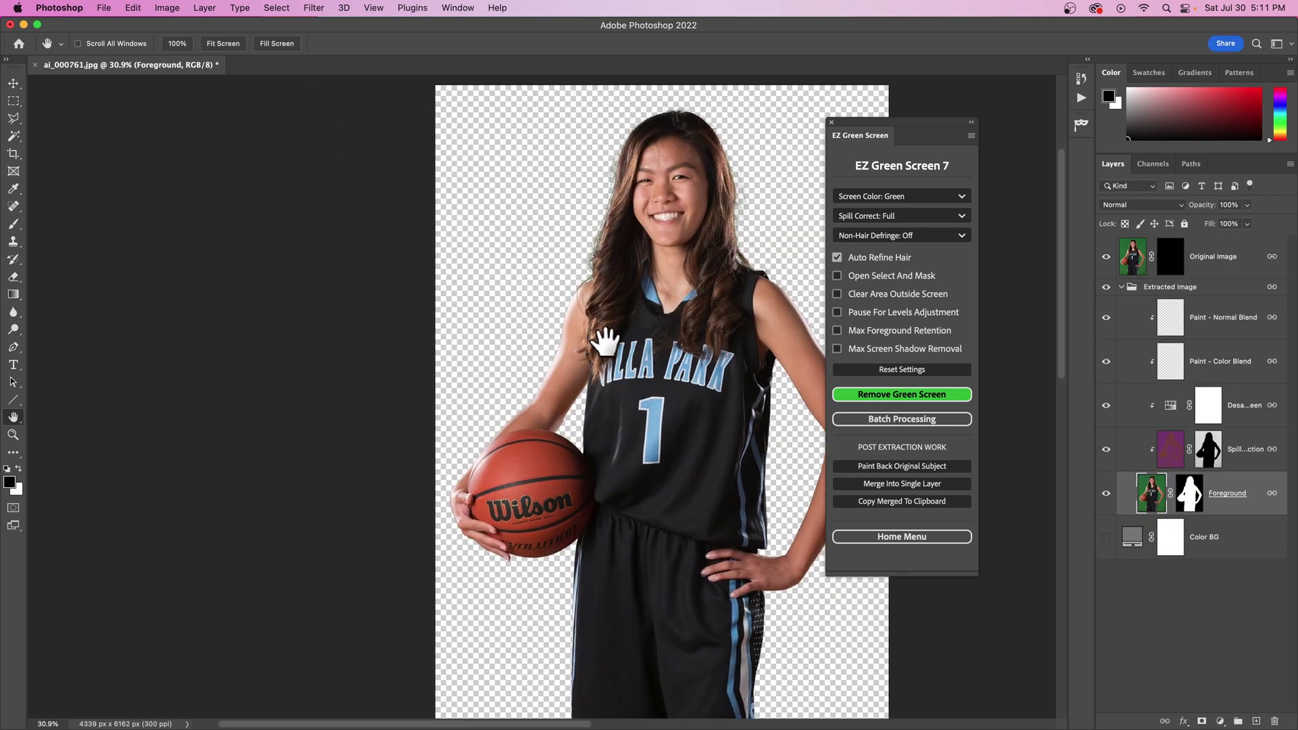
{"action": "key", "text": "super+equal"}
{"action": "key", "text": "super+equal"}
{"action": "key", "text": "super+equal"}
{"action": "key", "text": "super+equal"}
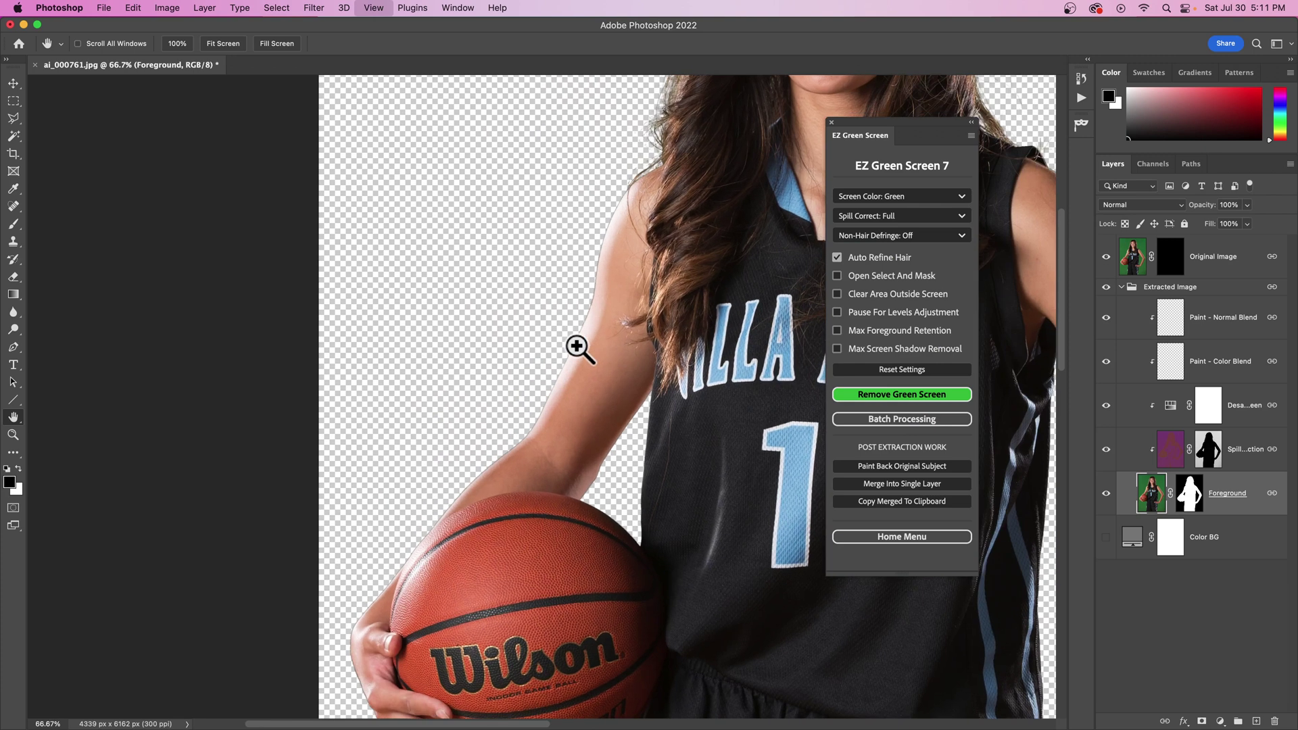
{"action": "left_click_drag", "start_coordinate": [632, 299], "coordinate": [612, 414]}
{"action": "key", "text": "super+equal"}
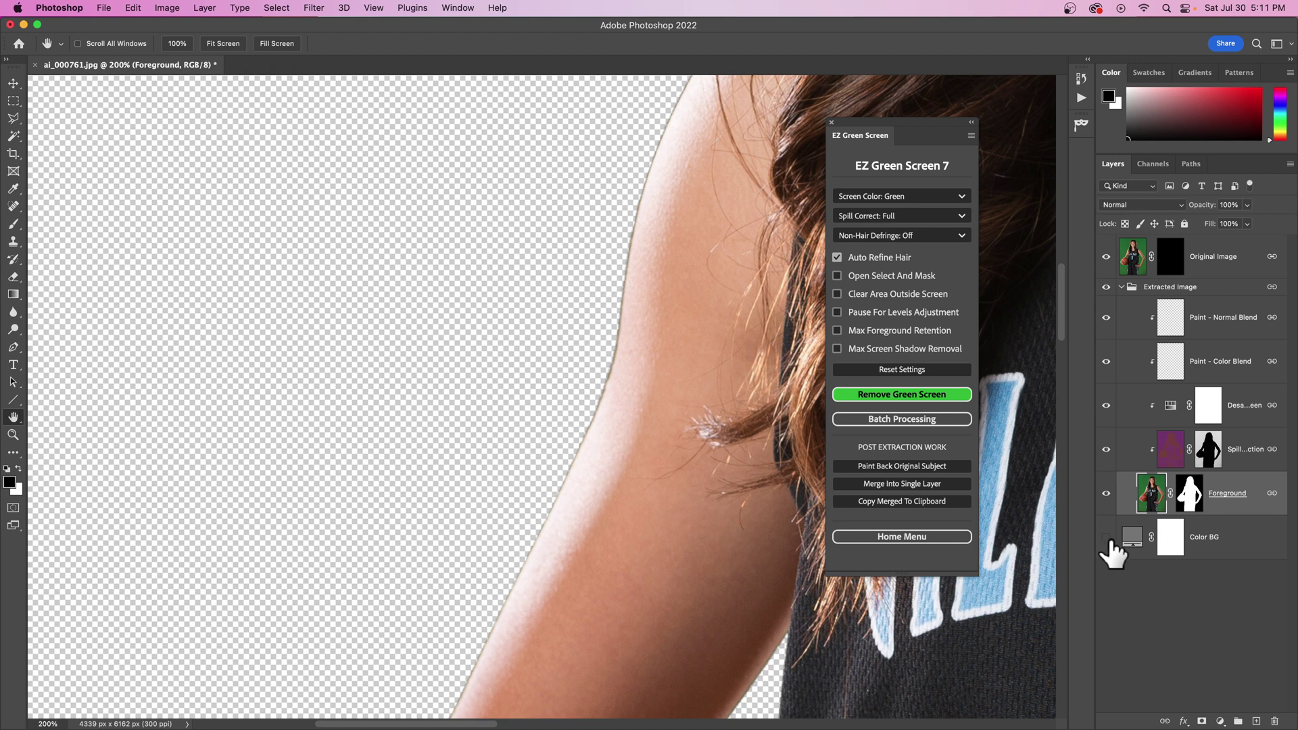
{"action": "left_click", "coordinate": [1106, 536]}
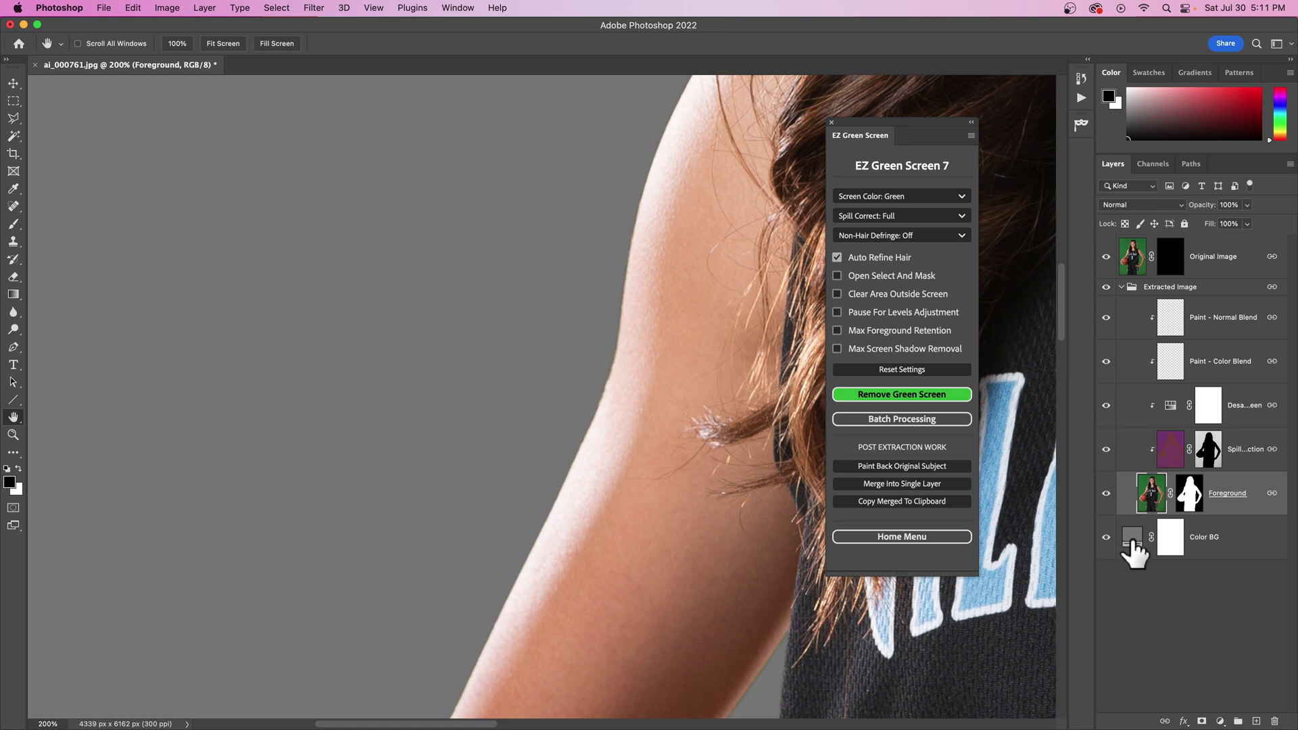
{"action": "double_click", "coordinate": [1132, 537]}
{"action": "left_click", "coordinate": [862, 341]}
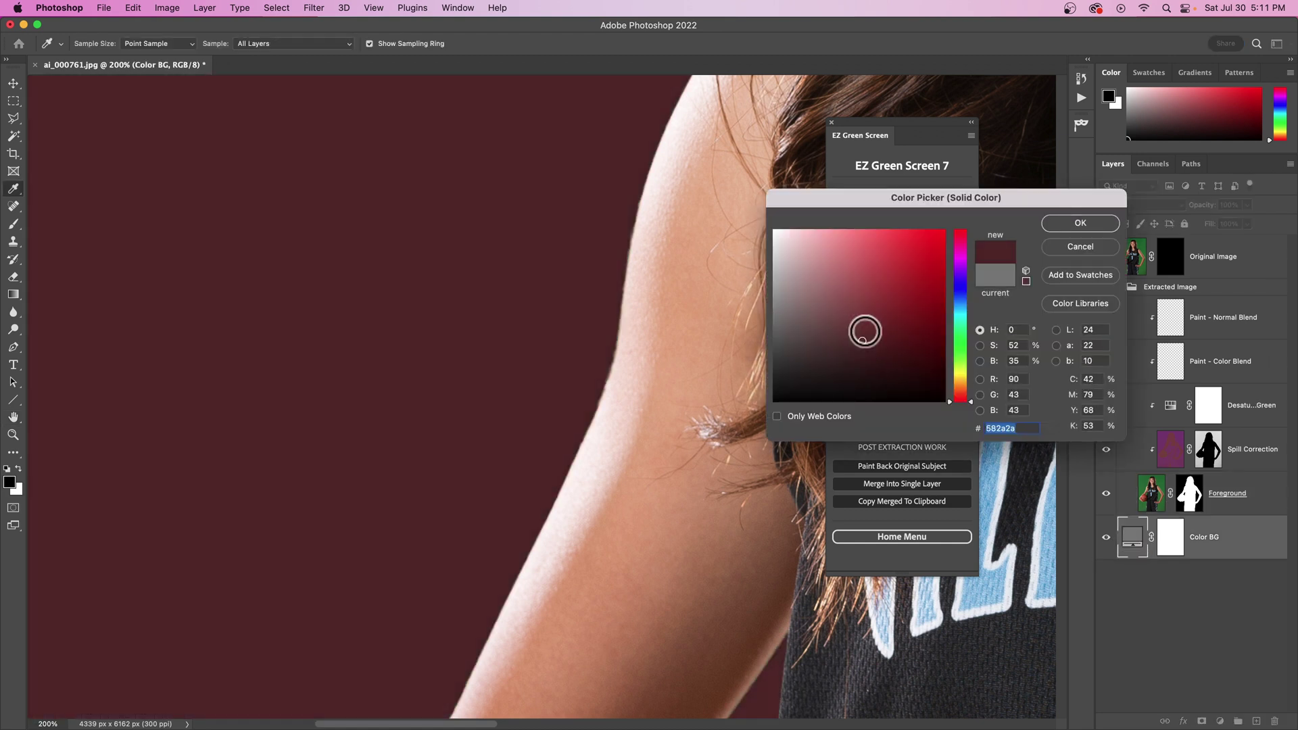
{"action": "mouse_move", "coordinate": [862, 342]}
{"action": "left_mouse_down"}
{"action": "mouse_move", "coordinate": [846, 275]}
{"action": "mouse_move", "coordinate": [813, 255]}
{"action": "mouse_move", "coordinate": [846, 322]}
{"action": "mouse_move", "coordinate": [750, 205]}
{"action": "left_mouse_up"}
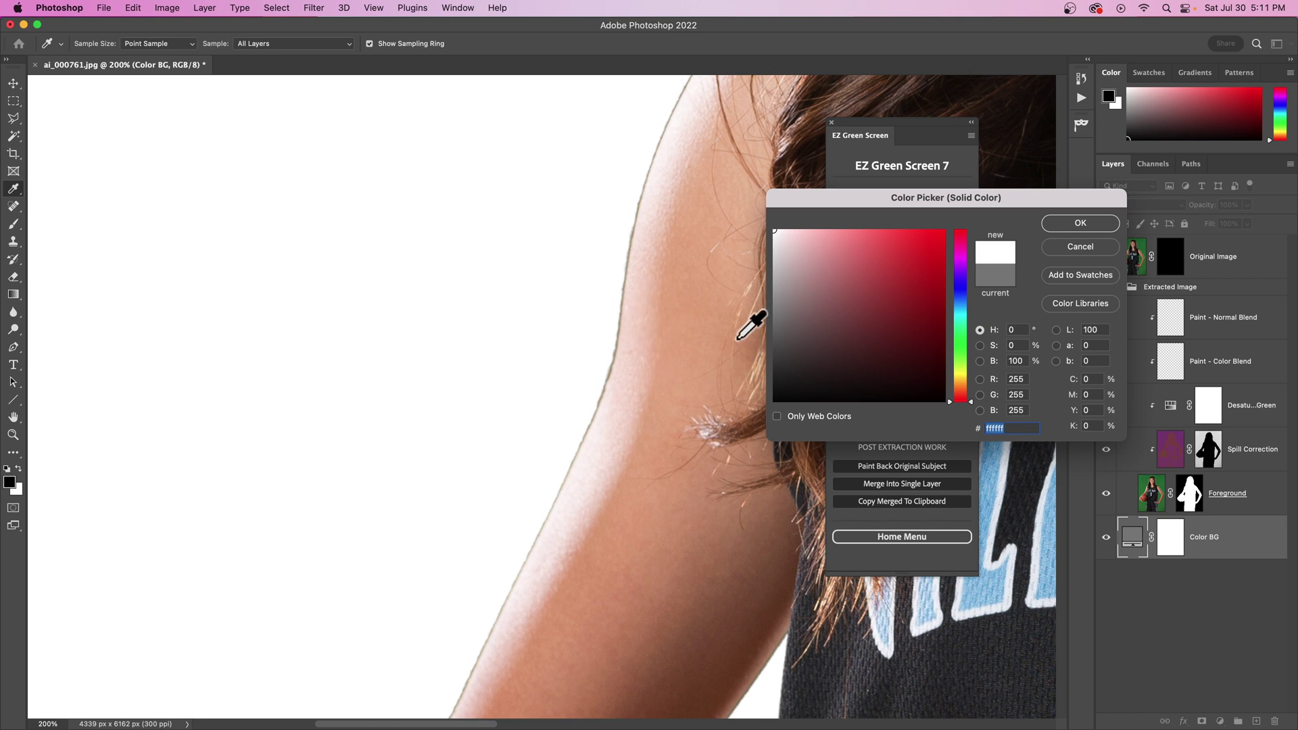
{"action": "mouse_move", "coordinate": [785, 303]}
{"action": "left_mouse_down"}
{"action": "mouse_move", "coordinate": [817, 318]}
{"action": "mouse_move", "coordinate": [802, 312]}
{"action": "left_mouse_up"}
{"action": "left_click", "coordinate": [1076, 248]}
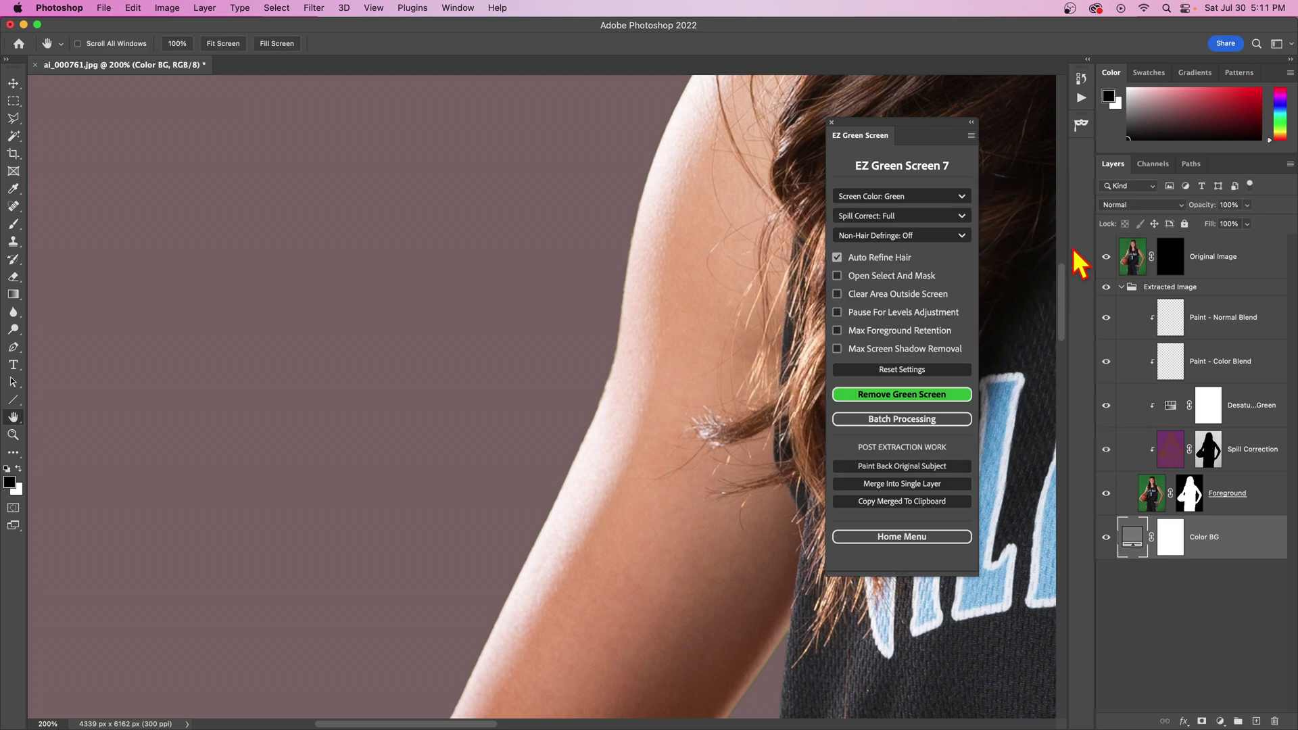
{"action": "left_click", "coordinate": [1105, 538]}
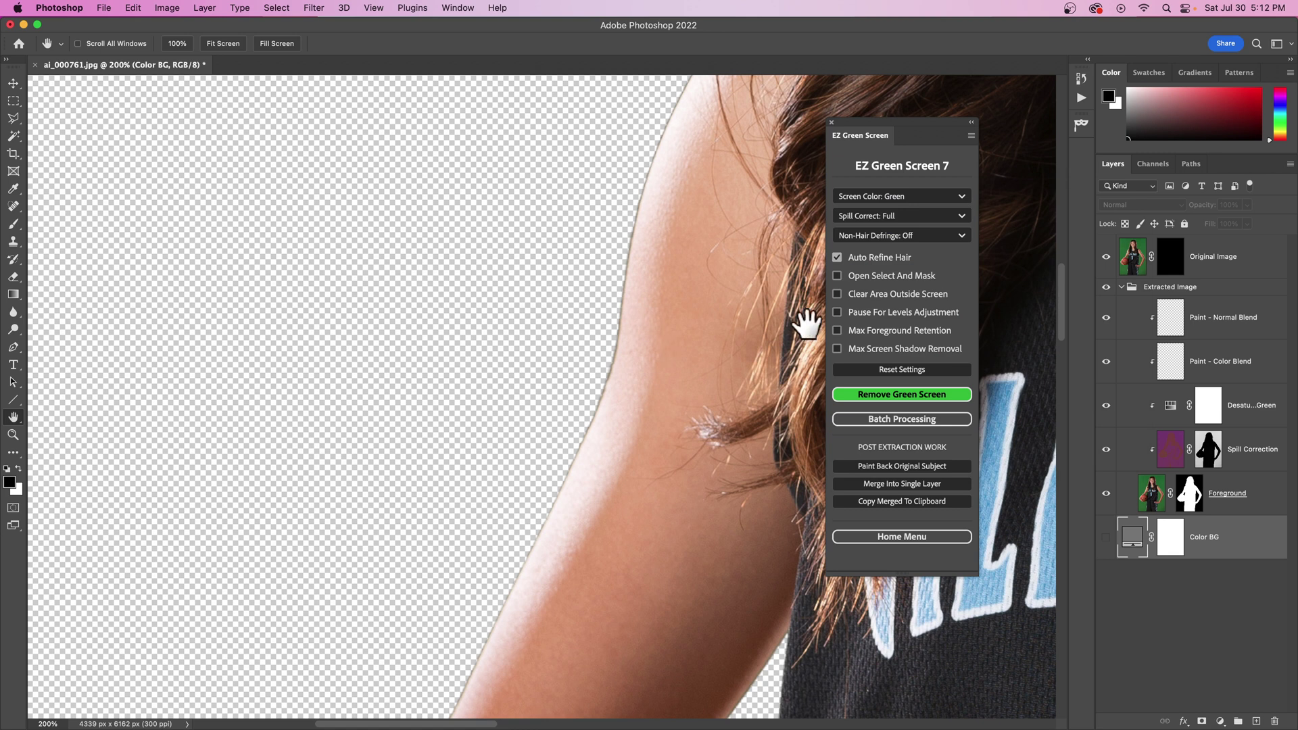
Switch Non-Hair Defringe to Auto Low and rerun Remove Green Screen.
{"action": "left_click", "coordinate": [906, 238]}
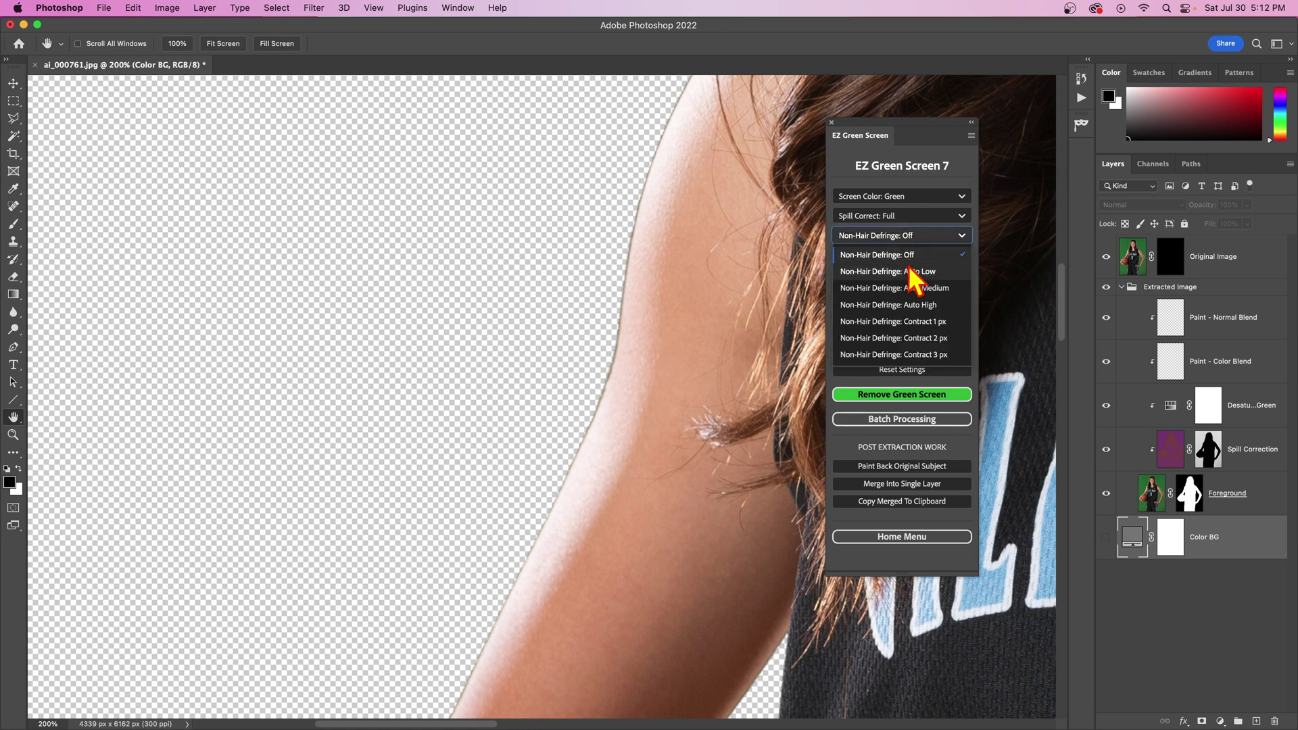
{"action": "left_click", "coordinate": [906, 271]}
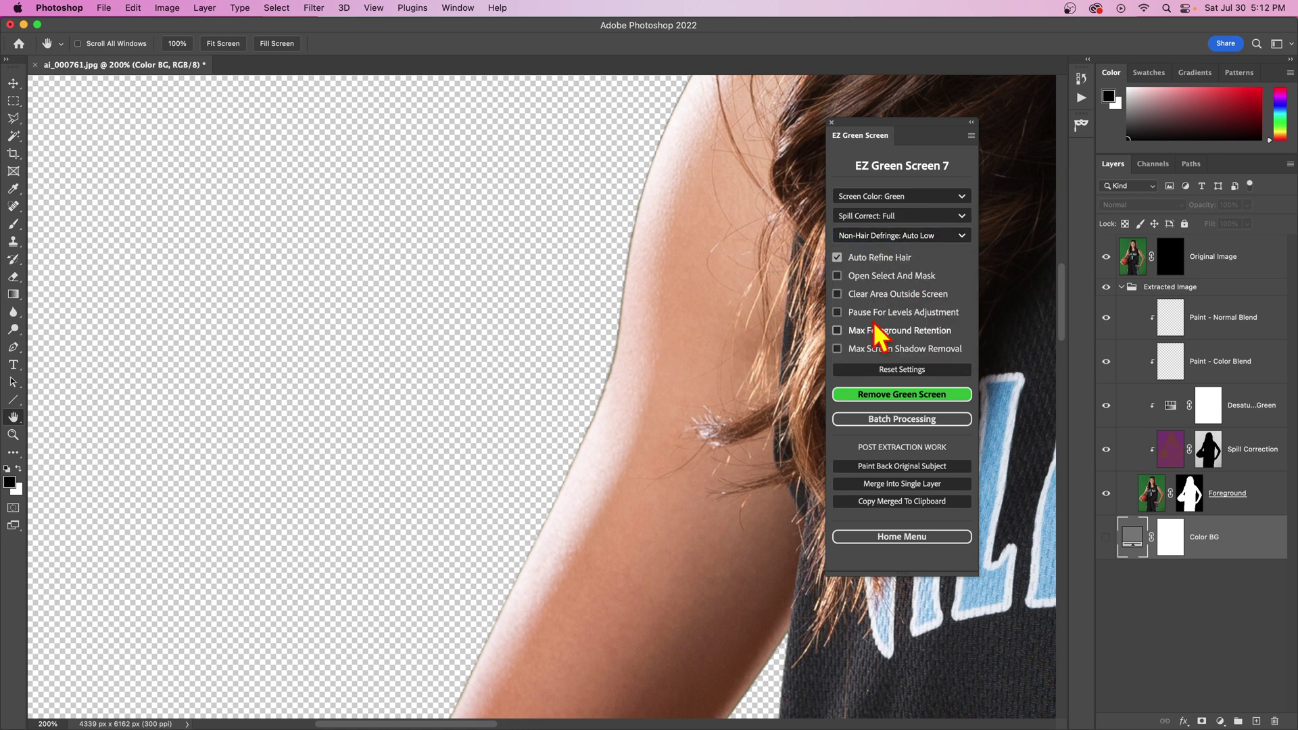
{"action": "left_click", "coordinate": [884, 393]}
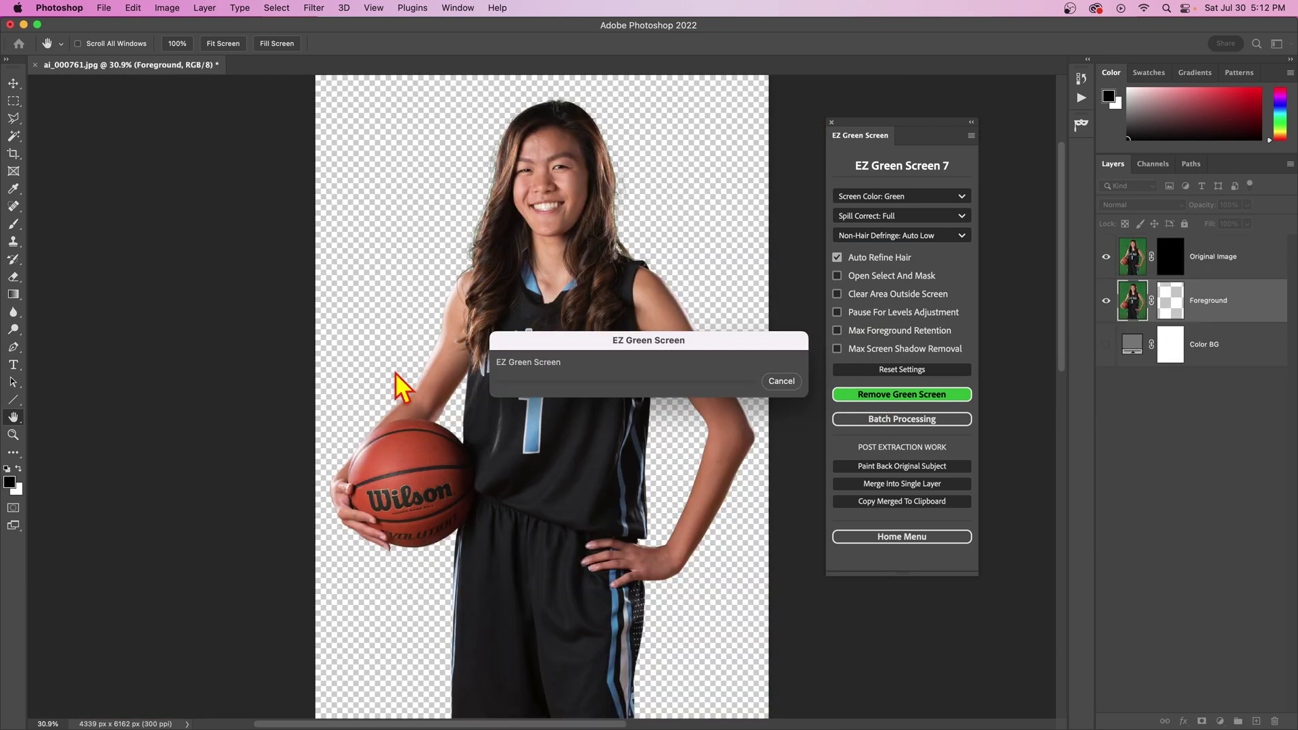
Inspect the arm and basketball edges at 100–200%, then fit the whole photo on screen.
{"action": "left_click", "coordinate": [396, 371]}
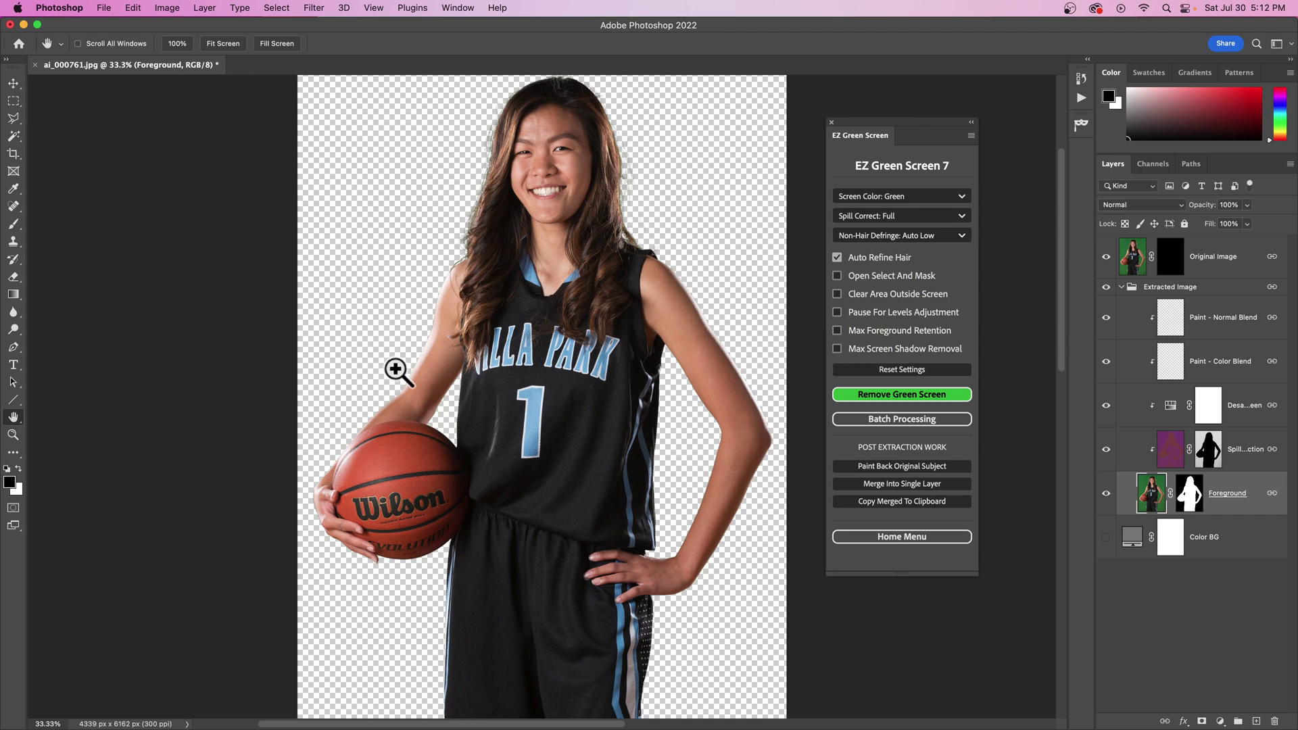
{"action": "left_click_drag", "start_coordinate": [379, 333], "coordinate": [566, 408]}
{"action": "left_click", "coordinate": [566, 408], "text": "super"}
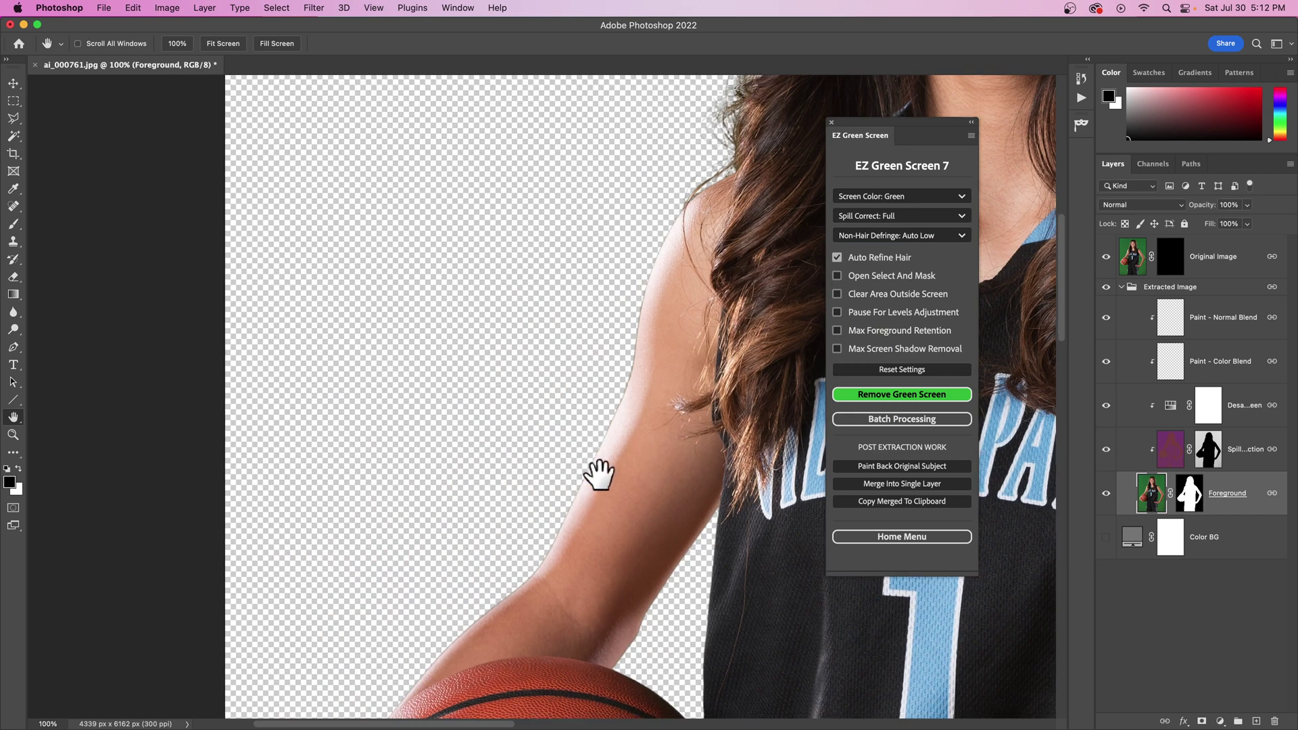
{"action": "left_click_drag", "start_coordinate": [594, 469], "coordinate": [678, 299]}
{"action": "scroll", "coordinate": [550, 449], "scroll_direction": "down", "scroll_amount": 3}
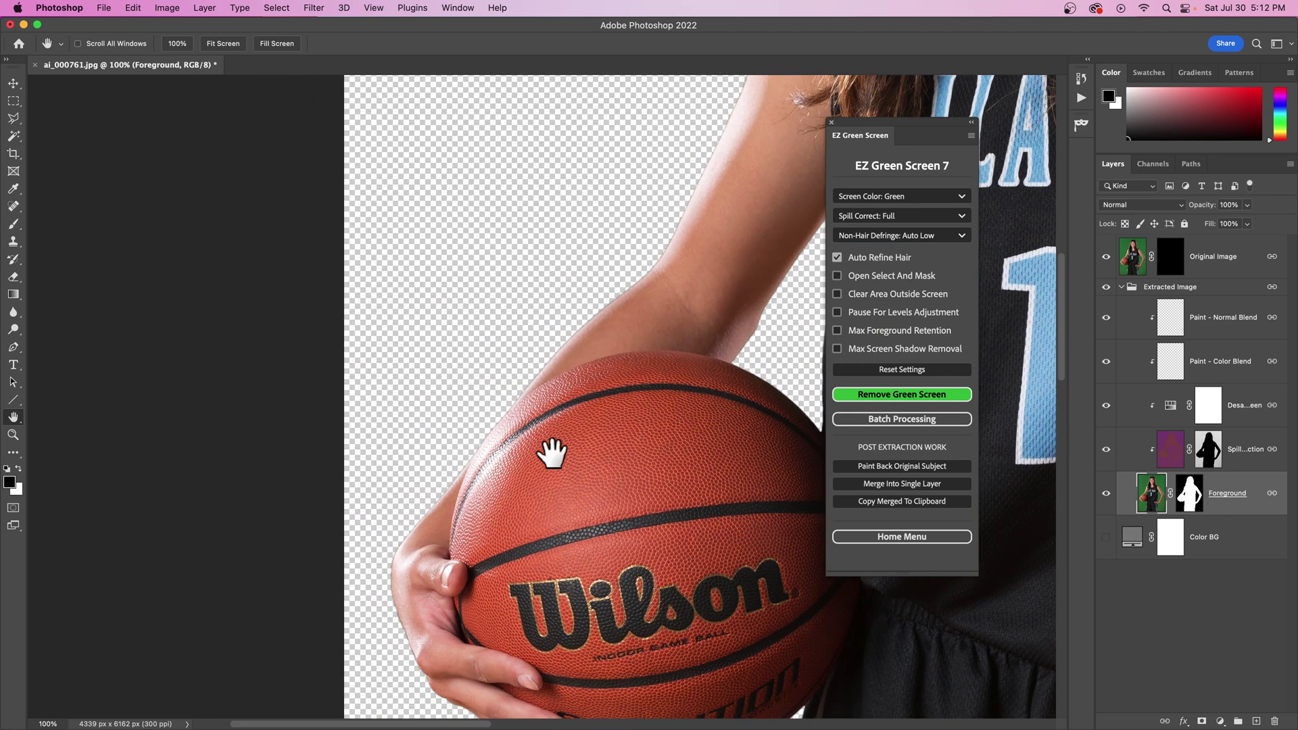
{"action": "scroll", "coordinate": [511, 511], "scroll_direction": "up", "scroll_amount": 5}
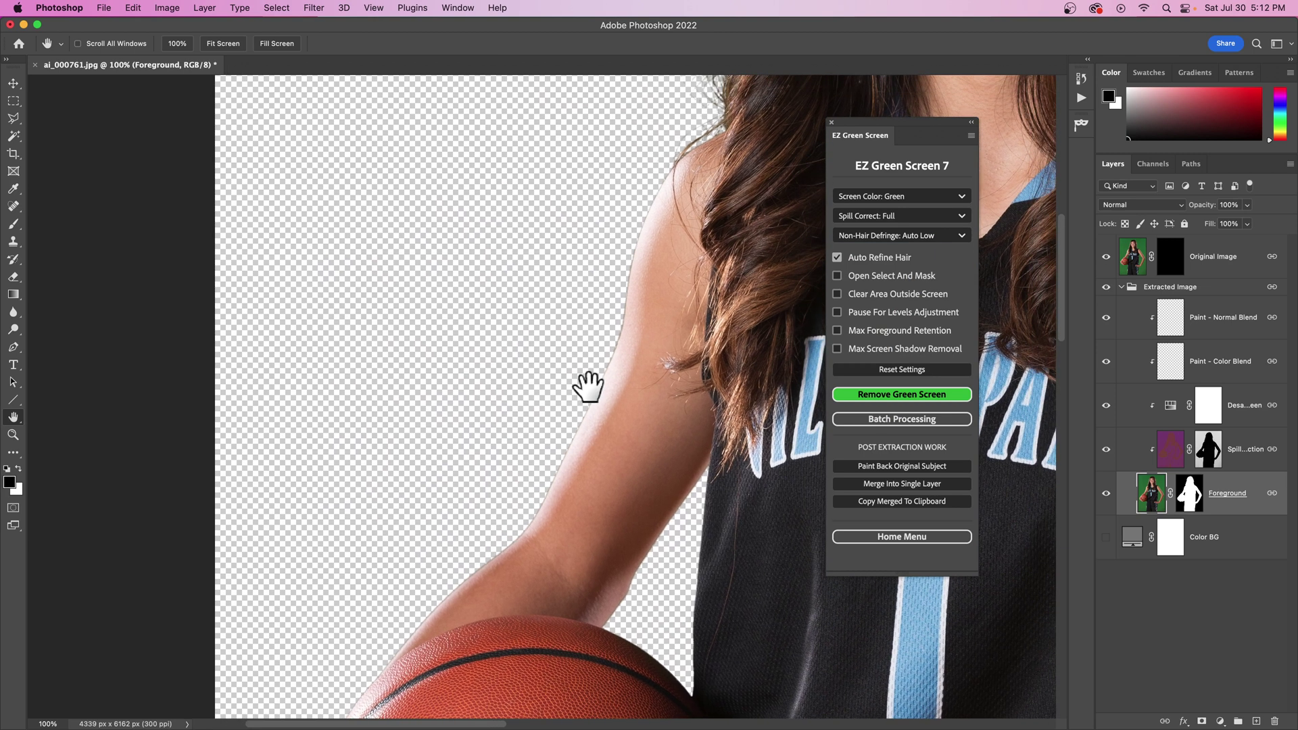
{"action": "left_click", "coordinate": [587, 386], "text": "super"}
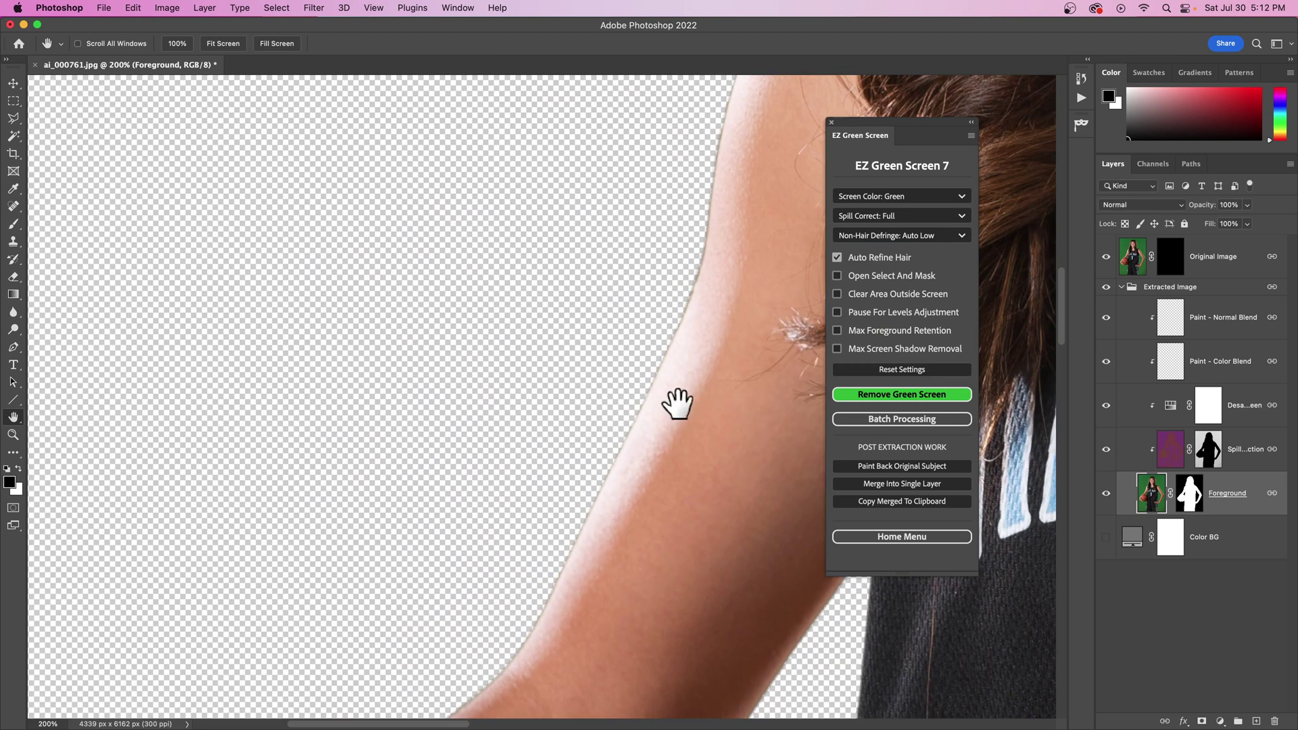
{"action": "left_click_drag", "start_coordinate": [675, 403], "coordinate": [657, 376]}
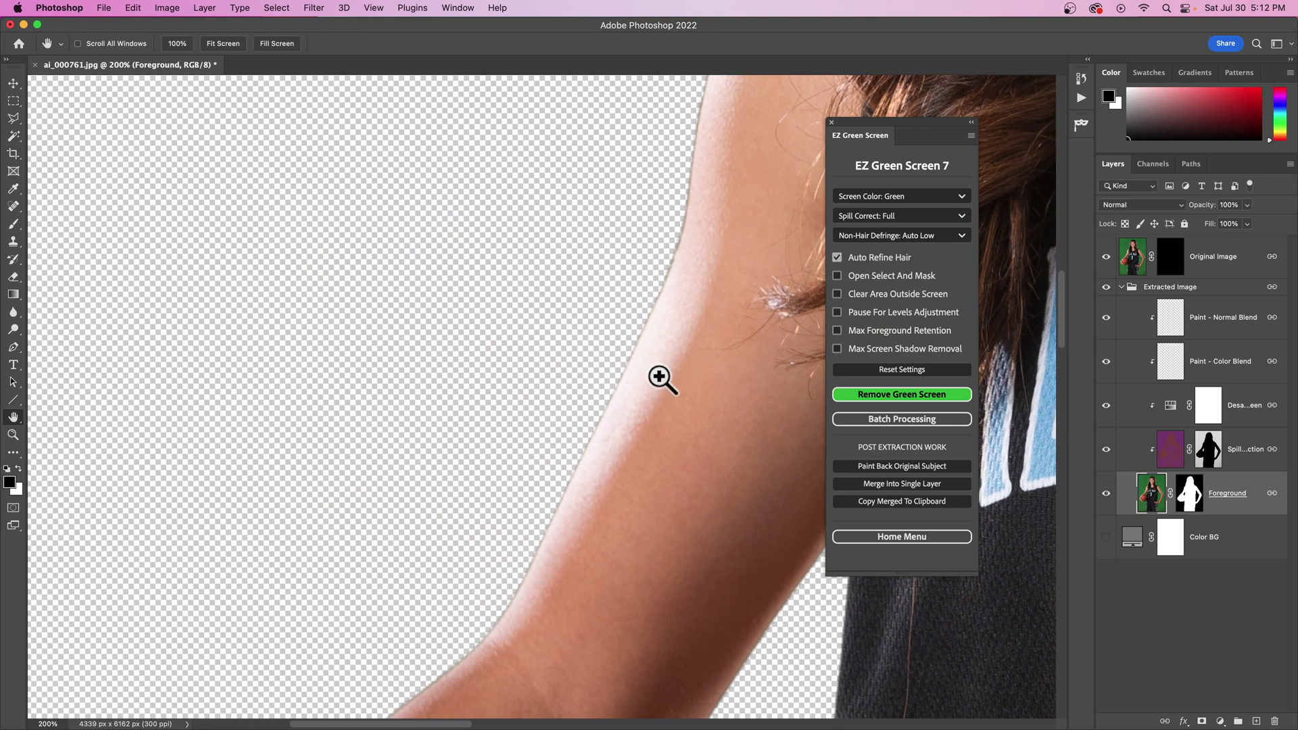
{"action": "key", "text": "super+0"}
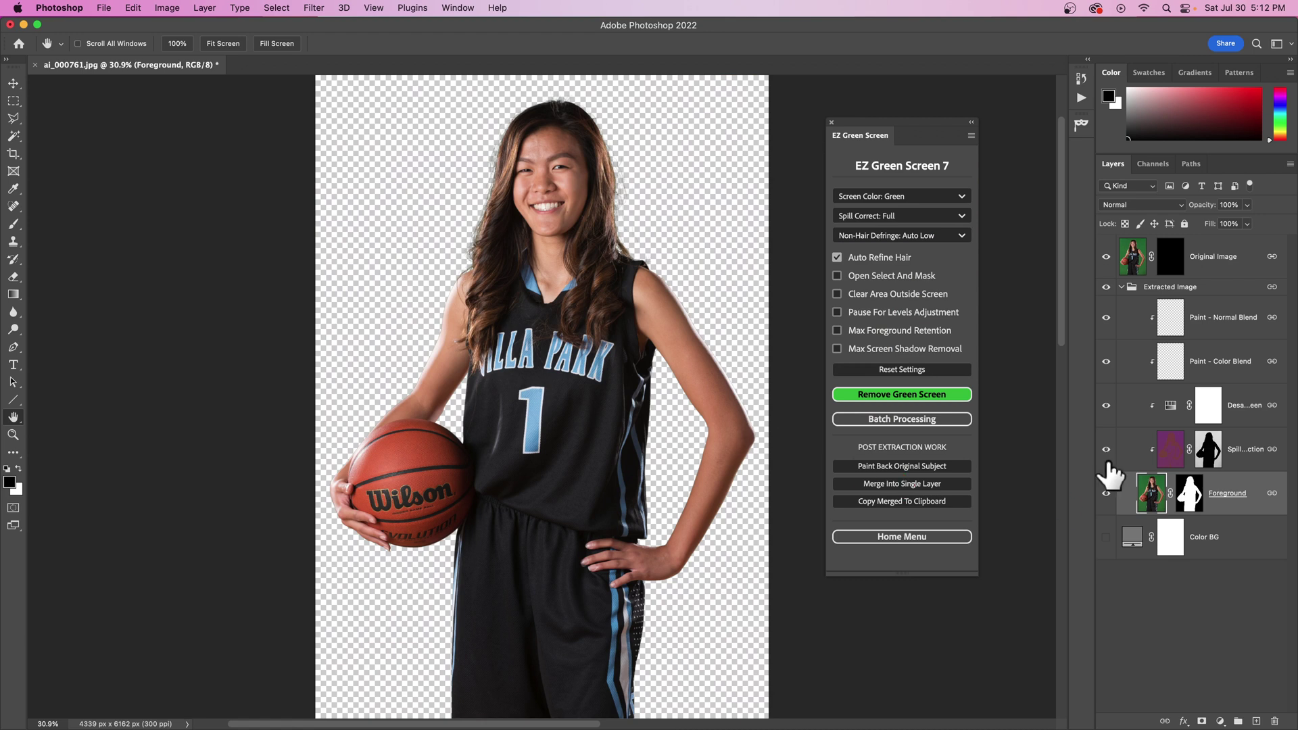
Show the Color BG fill layer in mauve and pan to view the defringed arm.
{"action": "left_click", "coordinate": [1123, 536]}
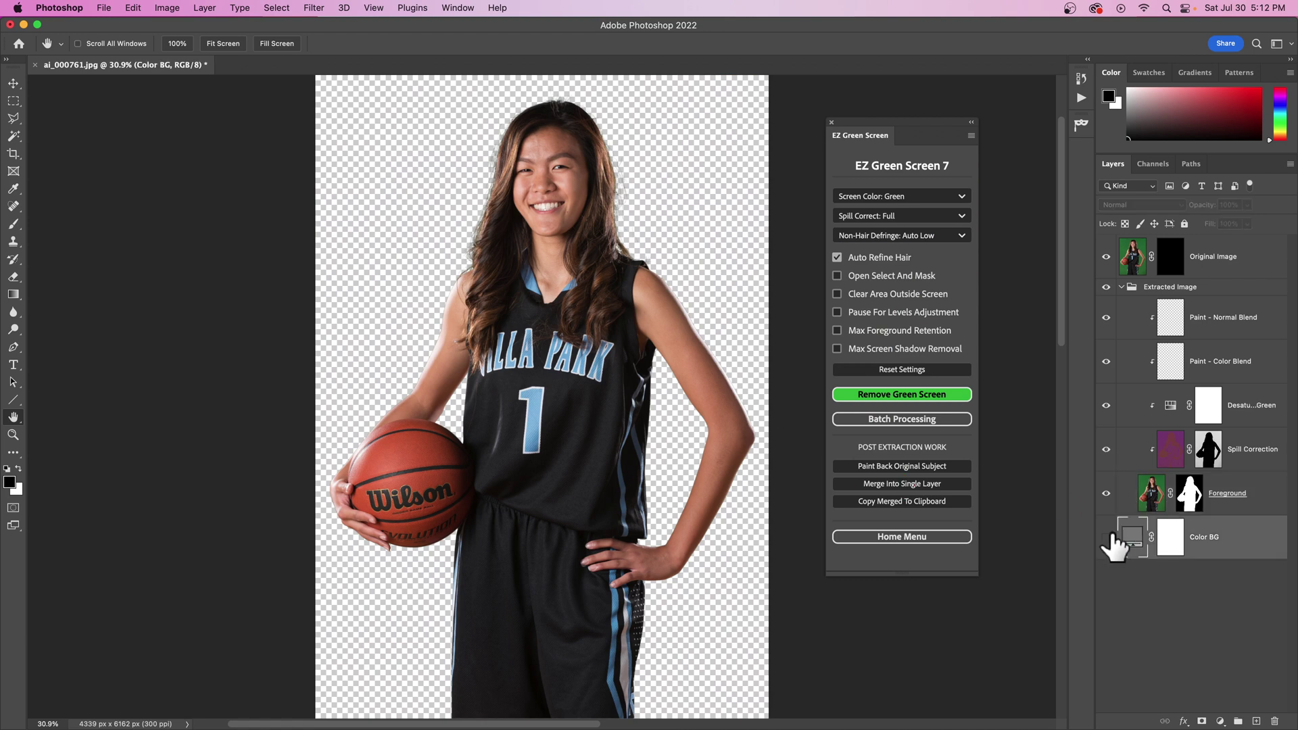
{"action": "left_click", "coordinate": [1107, 536]}
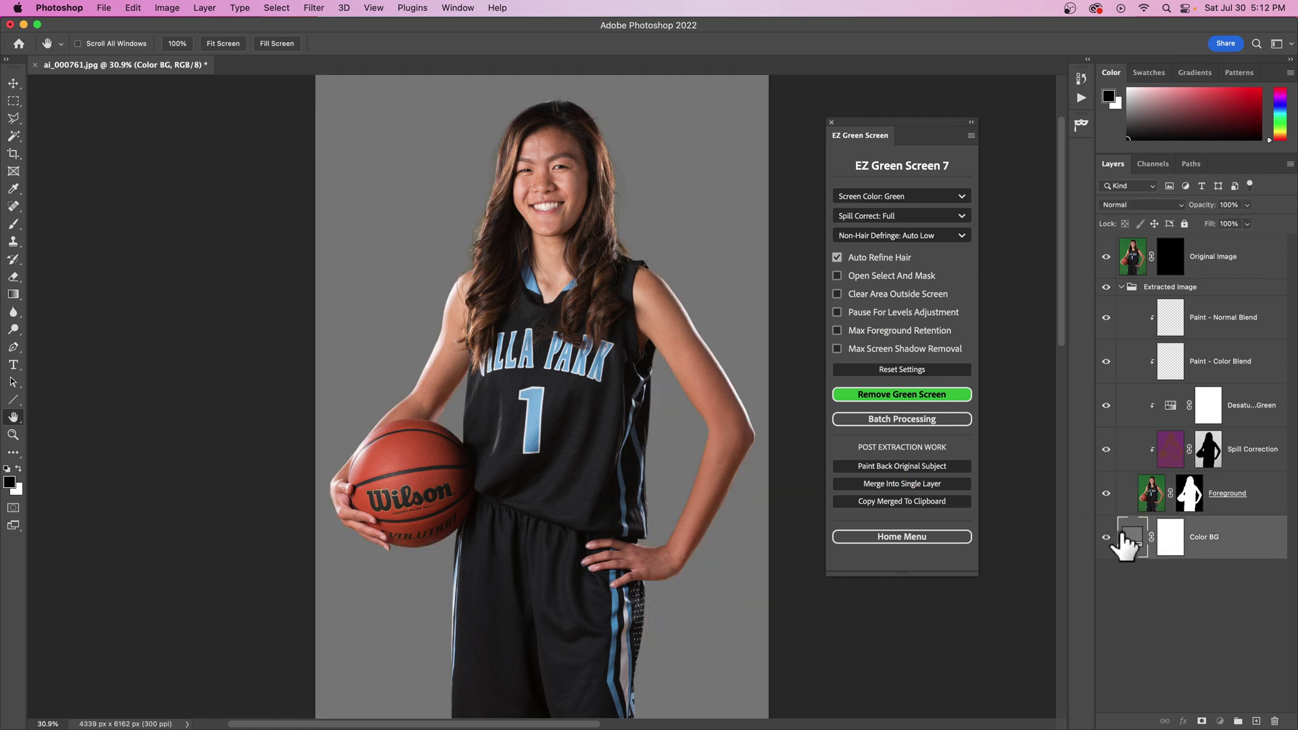
{"action": "double_click", "coordinate": [1130, 536]}
{"action": "left_click", "coordinate": [815, 306]}
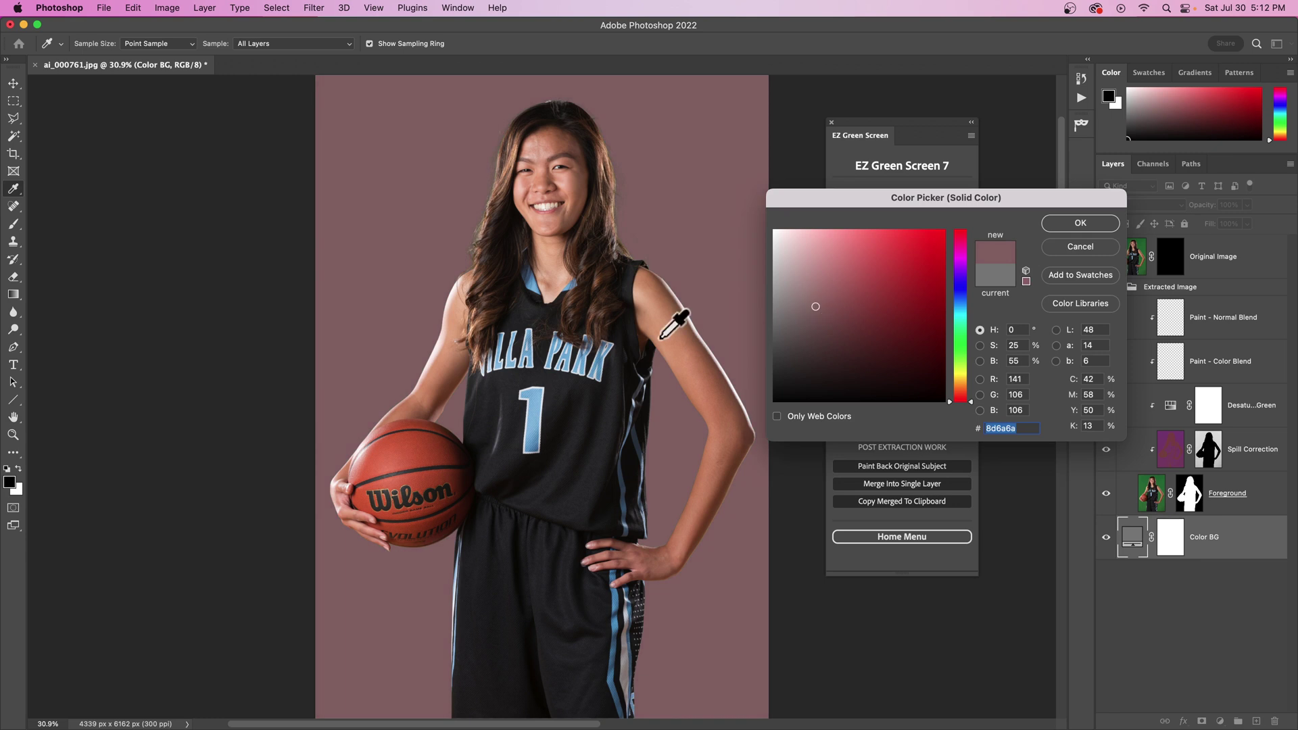
{"action": "key", "text": "super+equal"}
{"action": "key", "text": "super+equal"}
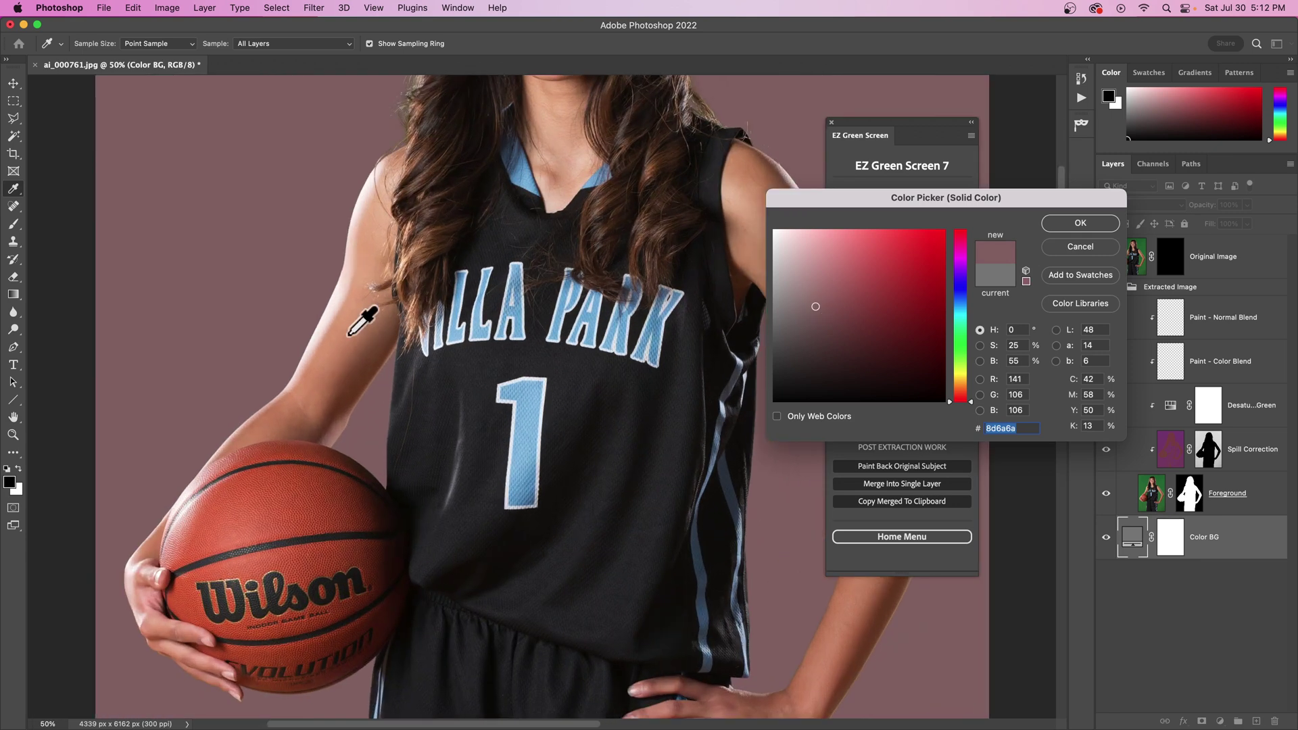
{"action": "key", "text": "super+equal"}
{"action": "key", "text": "super+equal"}
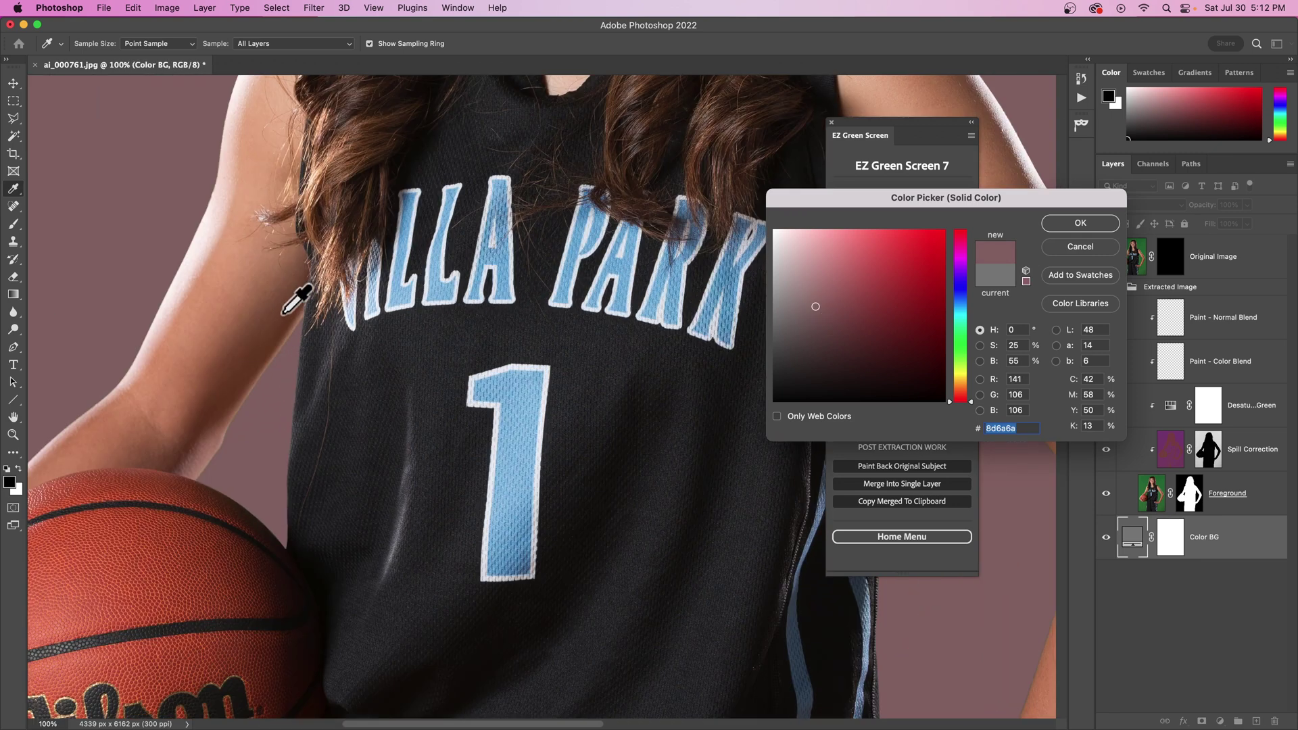
{"action": "left_click", "coordinate": [1079, 228]}
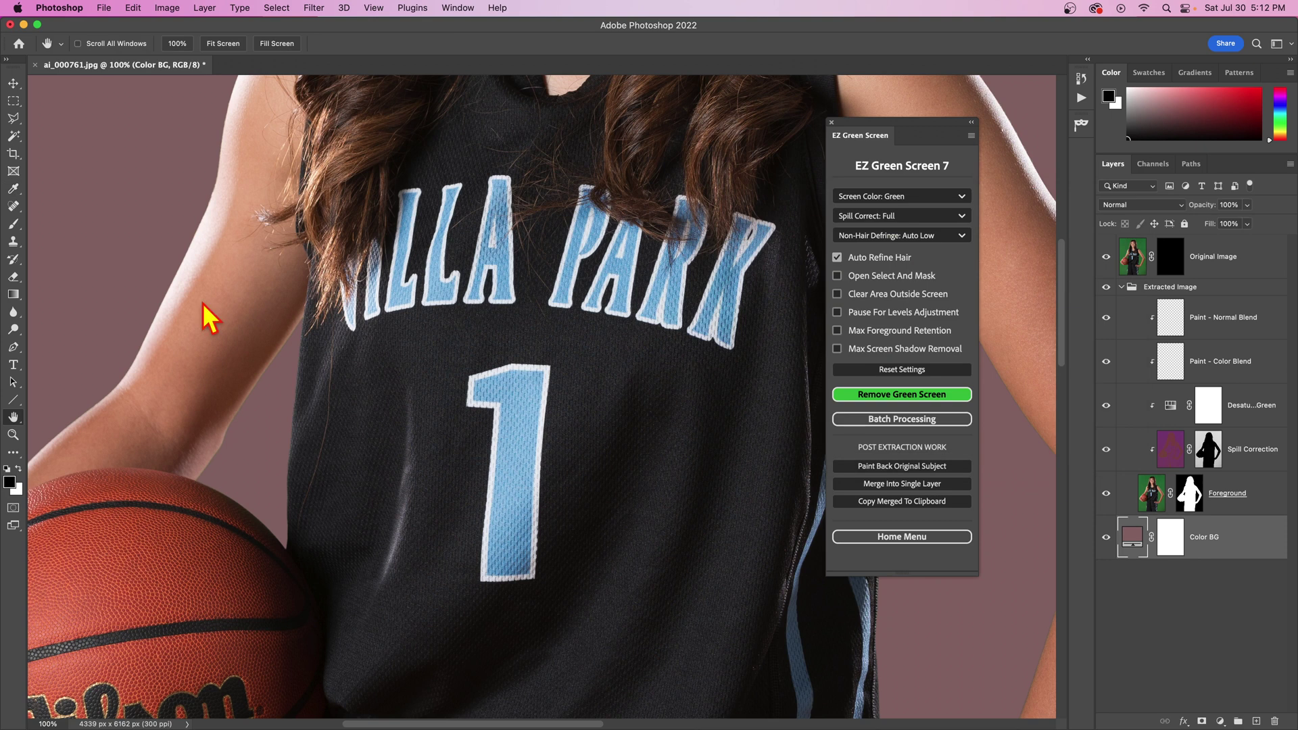
{"action": "key", "text": "h"}
{"action": "left_click_drag", "start_coordinate": [191, 296], "coordinate": [516, 353]}
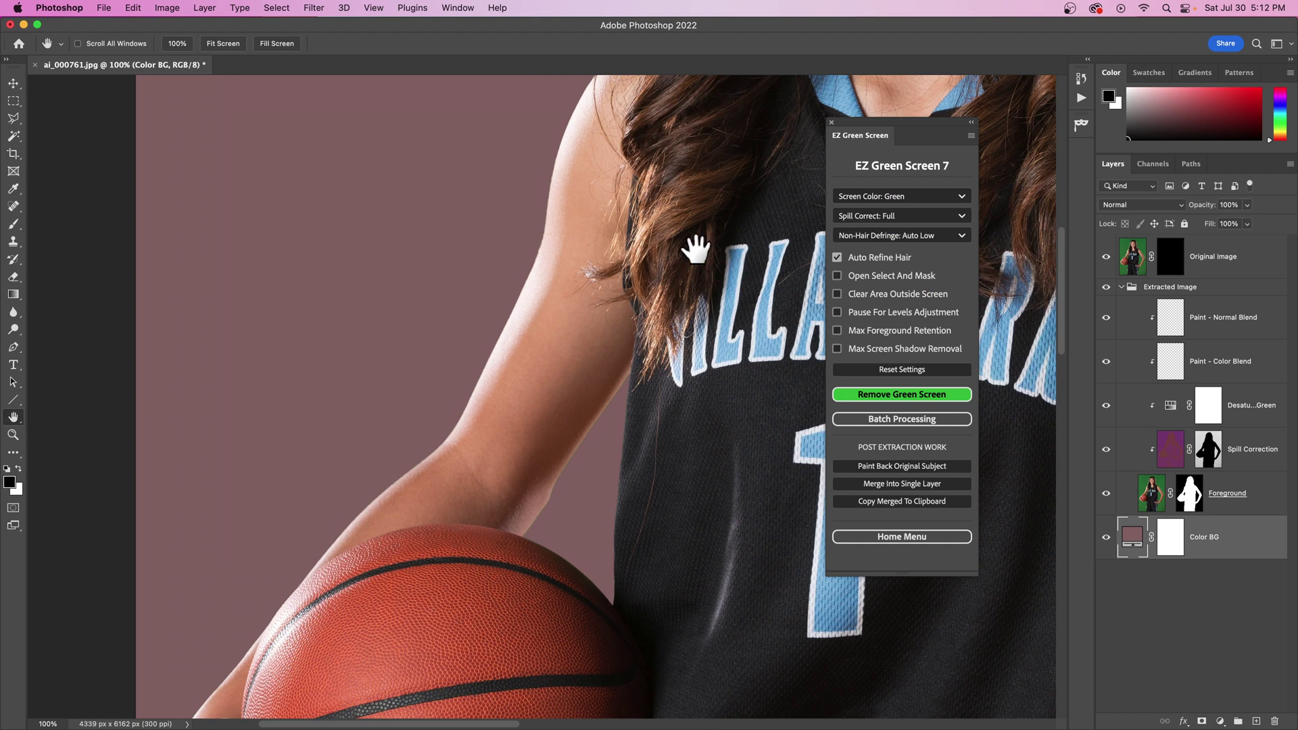
Glance at the Non-Hair Defringe options without changing them, then show the History snapshots.
{"action": "left_click", "coordinate": [909, 236]}
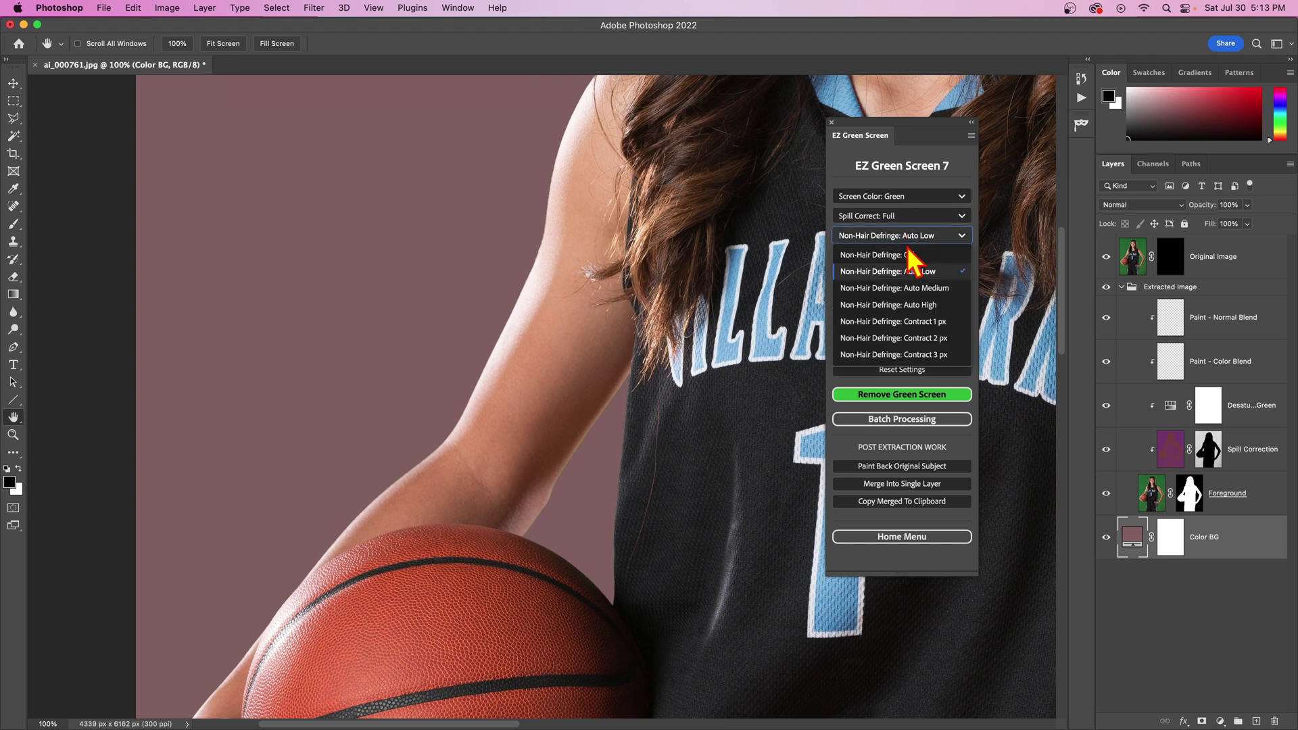
{"action": "left_click", "coordinate": [914, 173]}
{"action": "left_click", "coordinate": [1081, 78]}
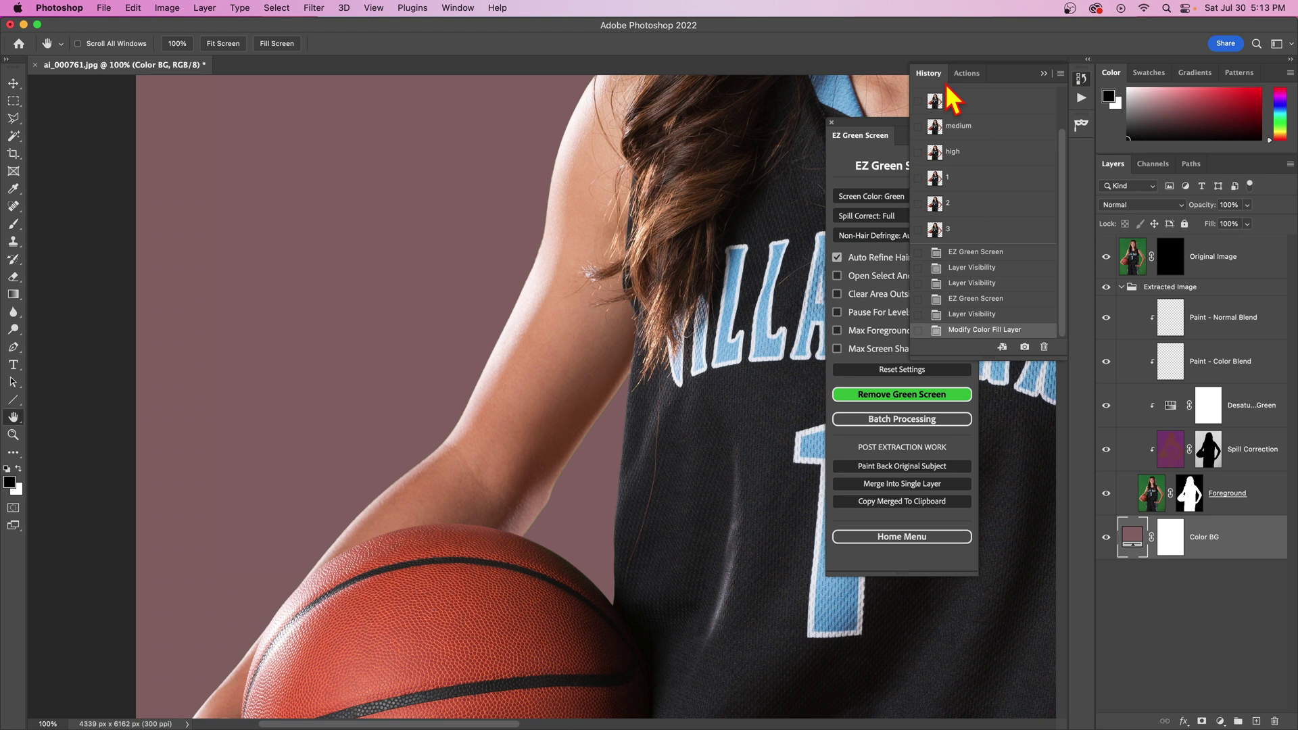
Restore the 'high' snapshot and inspect the arm down to the basketball at up to 300%.
{"action": "left_click", "coordinate": [954, 153]}
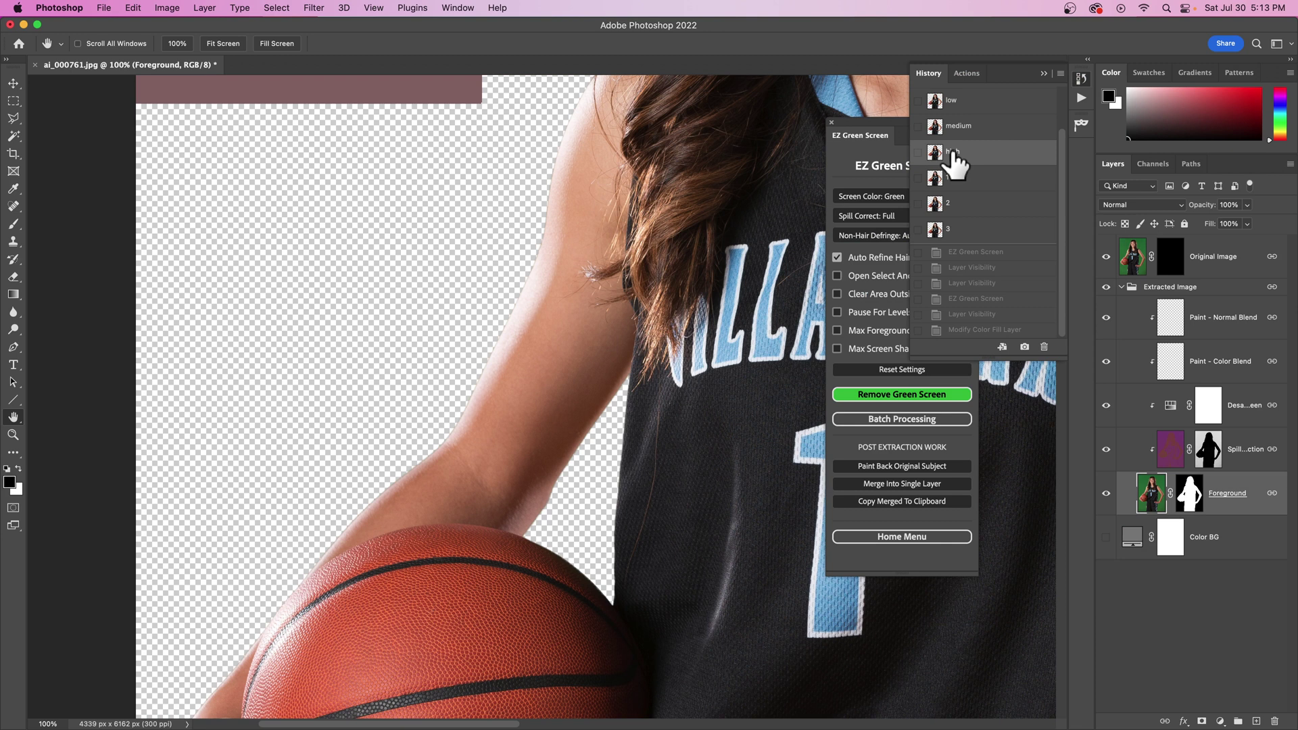
{"action": "left_click", "coordinate": [304, 293], "text": "super"}
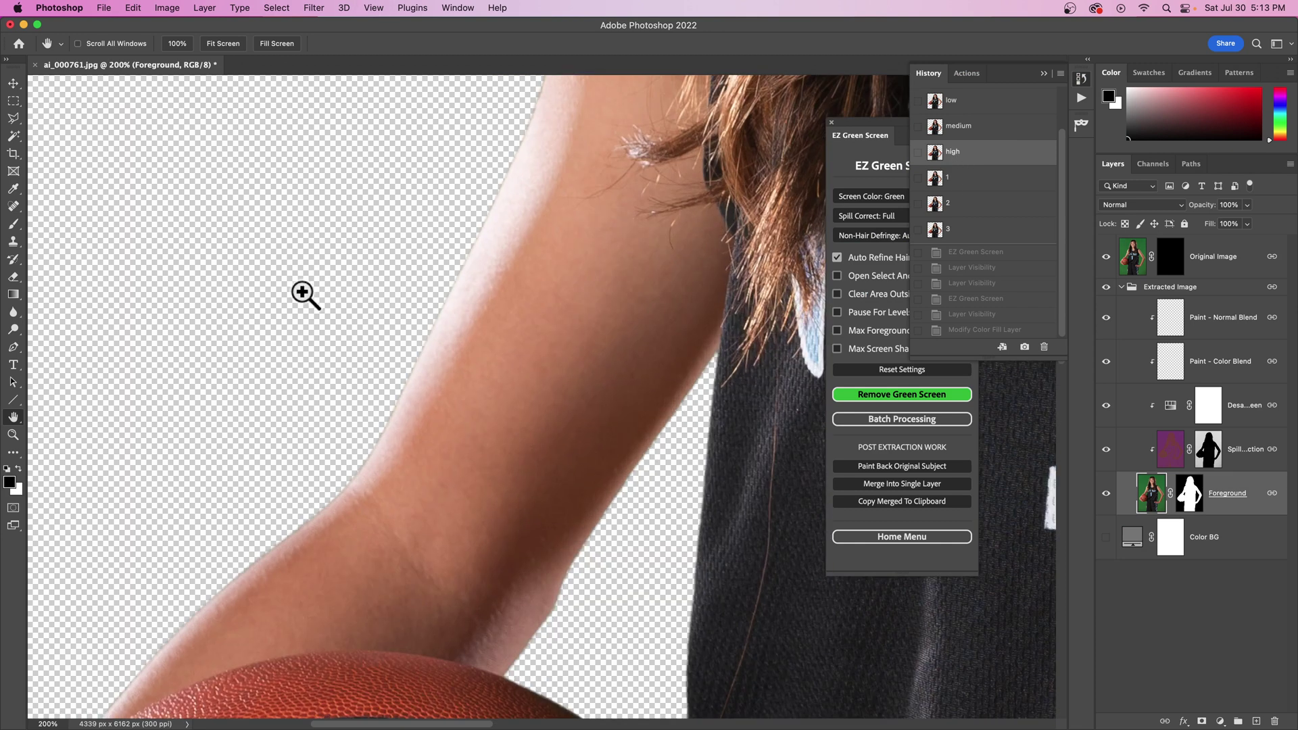
{"action": "left_click", "coordinate": [307, 284], "text": "super"}
{"action": "left_click_drag", "start_coordinate": [306, 284], "coordinate": [550, 423]}
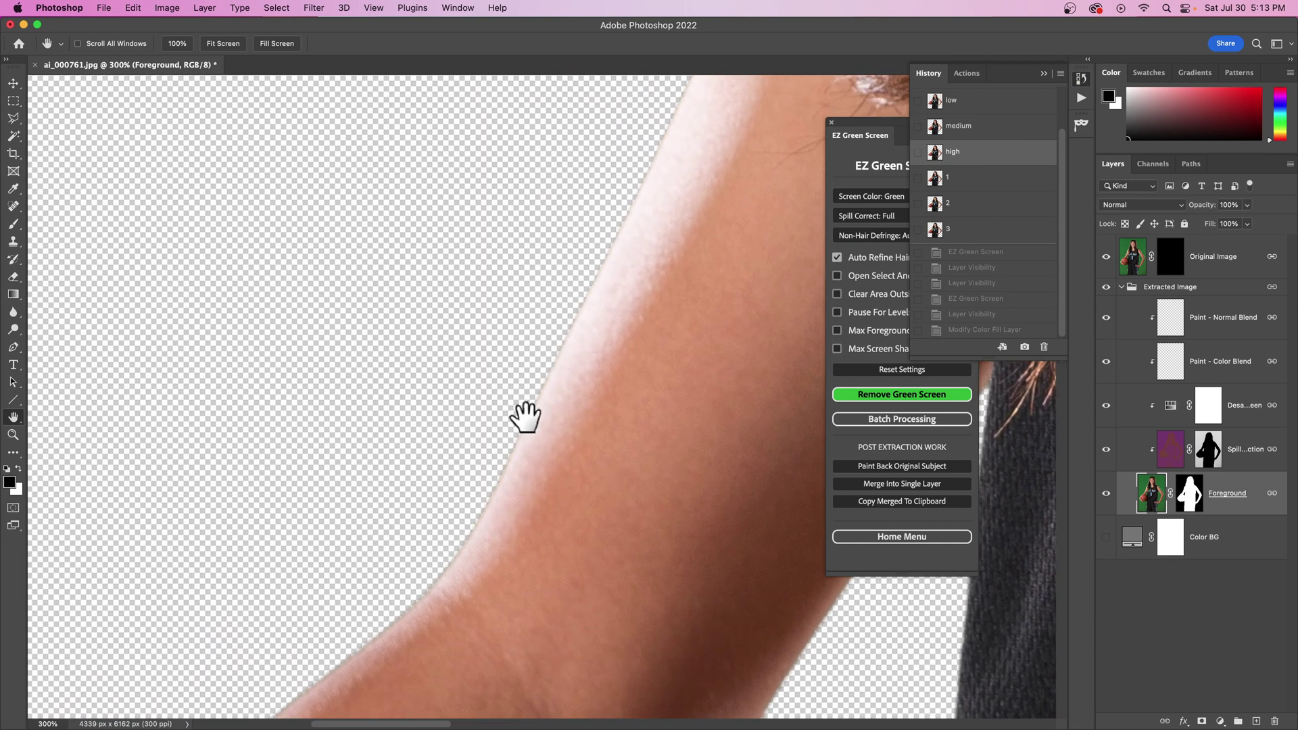
{"action": "left_click_drag", "start_coordinate": [524, 561], "coordinate": [571, 484]}
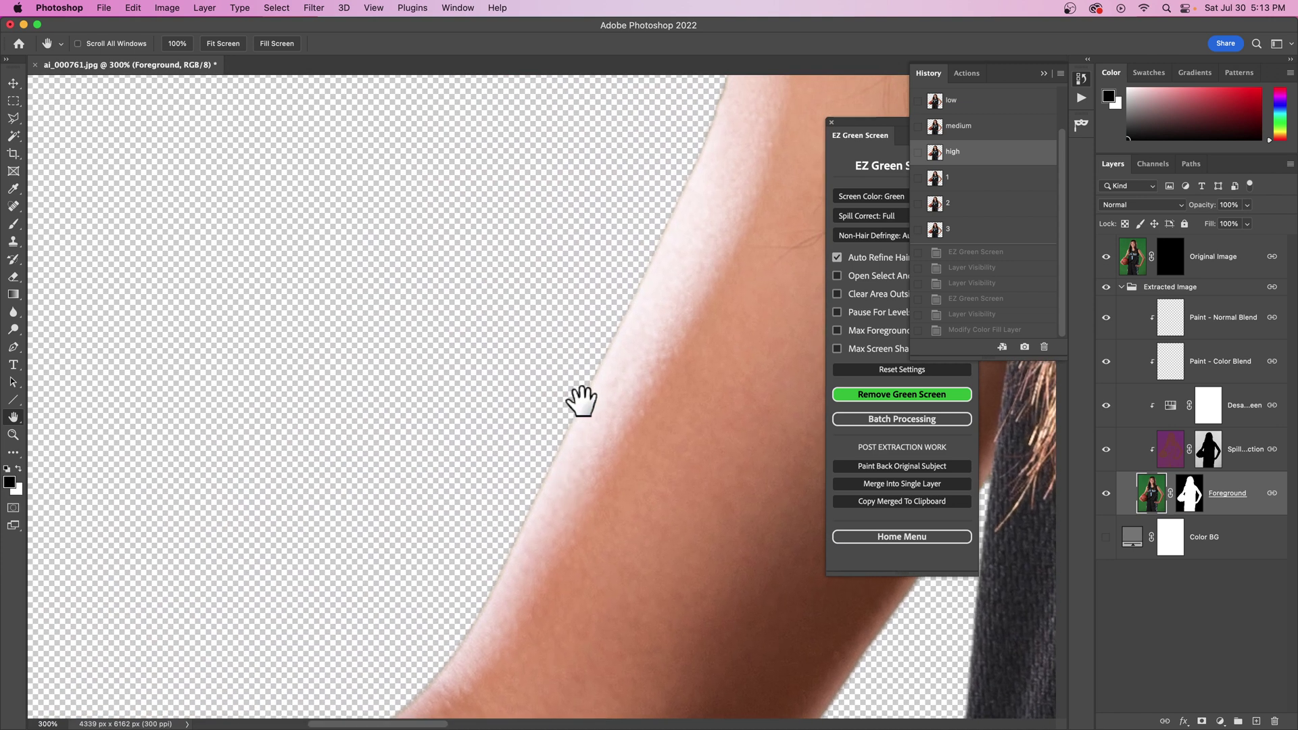
{"action": "scroll", "coordinate": [584, 403], "scroll_direction": "down", "scroll_amount": 5}
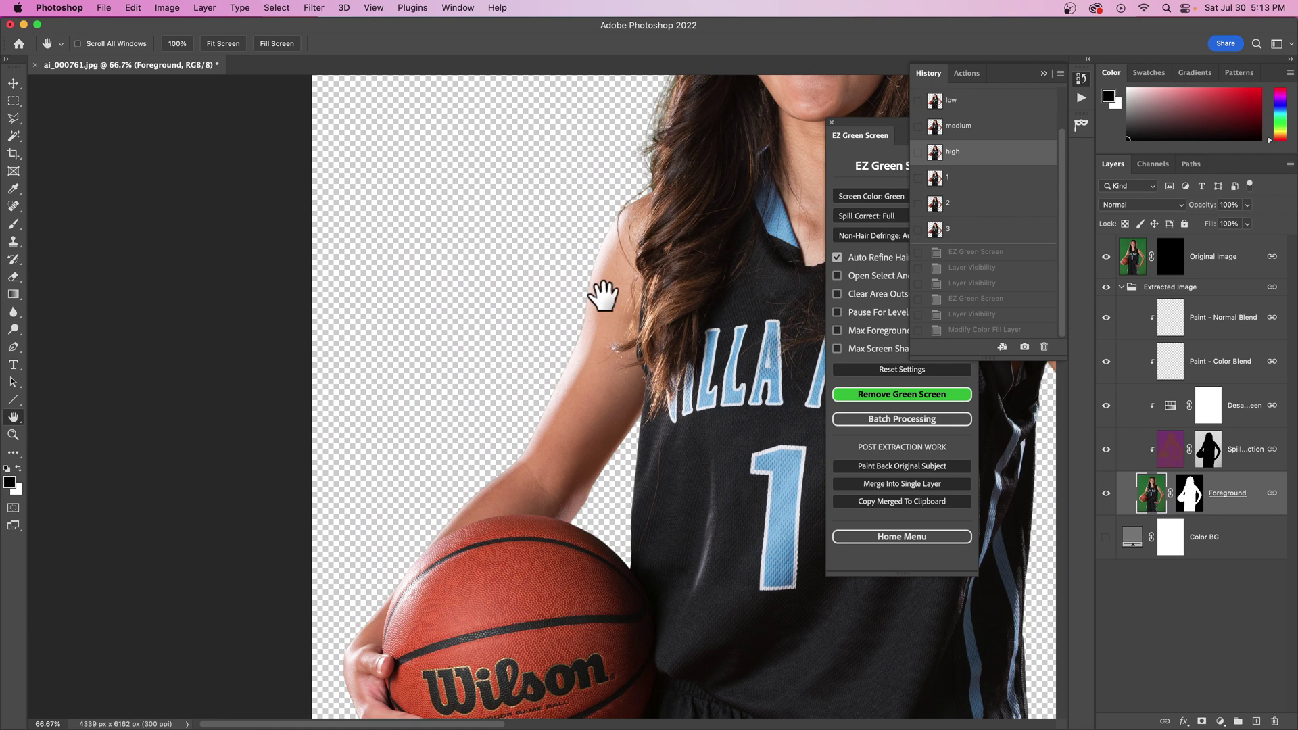
{"action": "left_click_drag", "start_coordinate": [580, 353], "coordinate": [608, 261]}
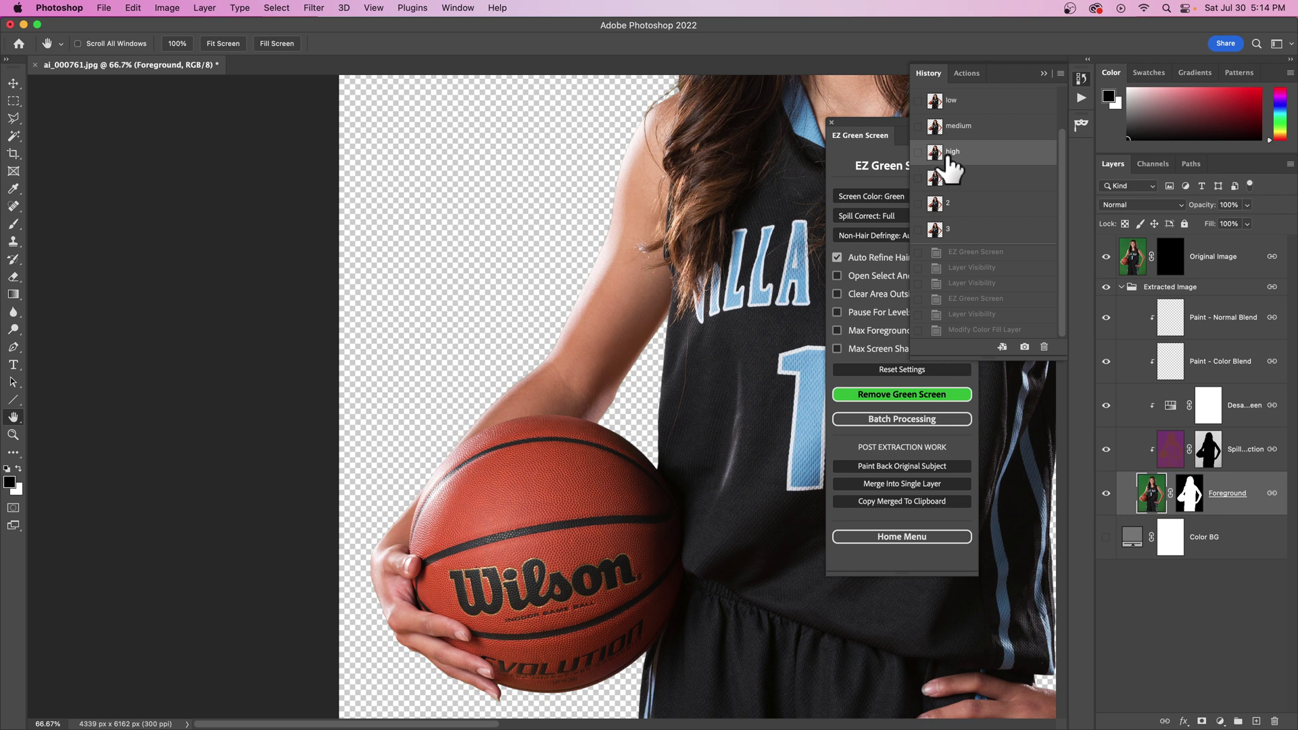
{"action": "key", "text": "super+equal"}
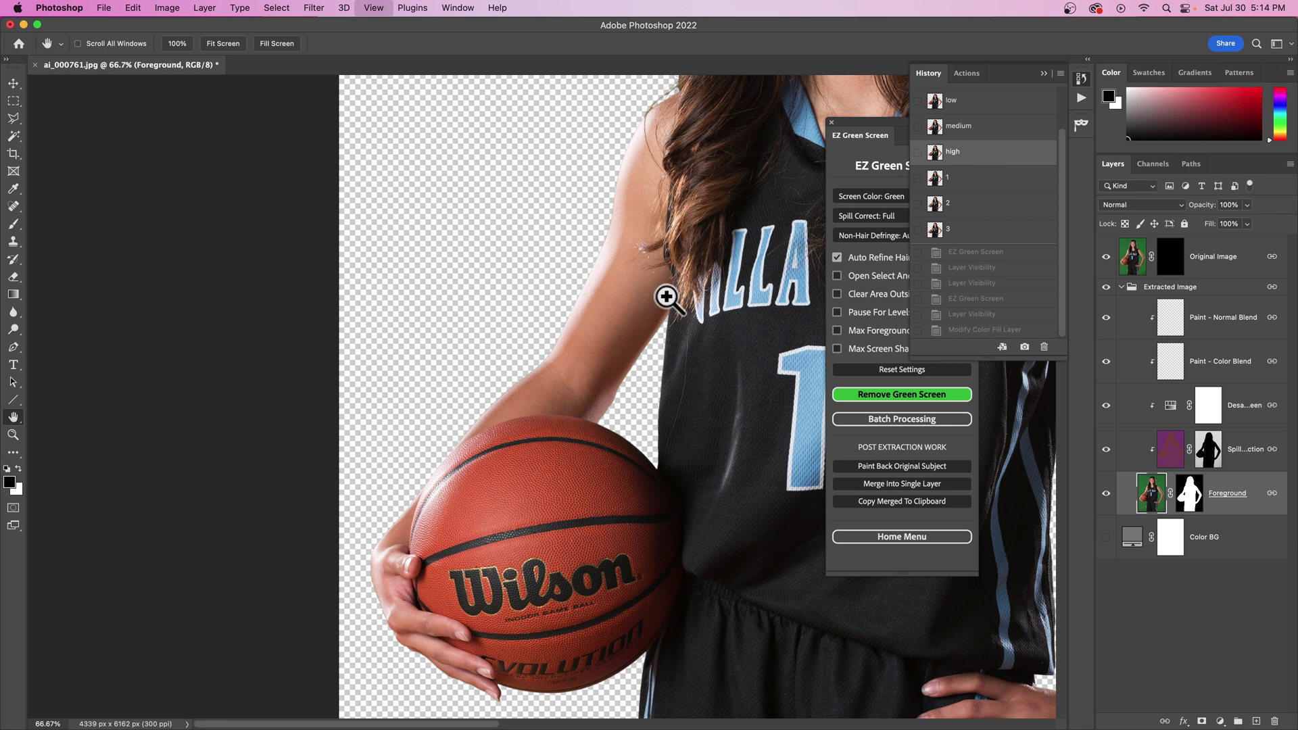
{"action": "key", "text": "super+equal"}
{"action": "left_click_drag", "start_coordinate": [695, 440], "coordinate": [570, 342]}
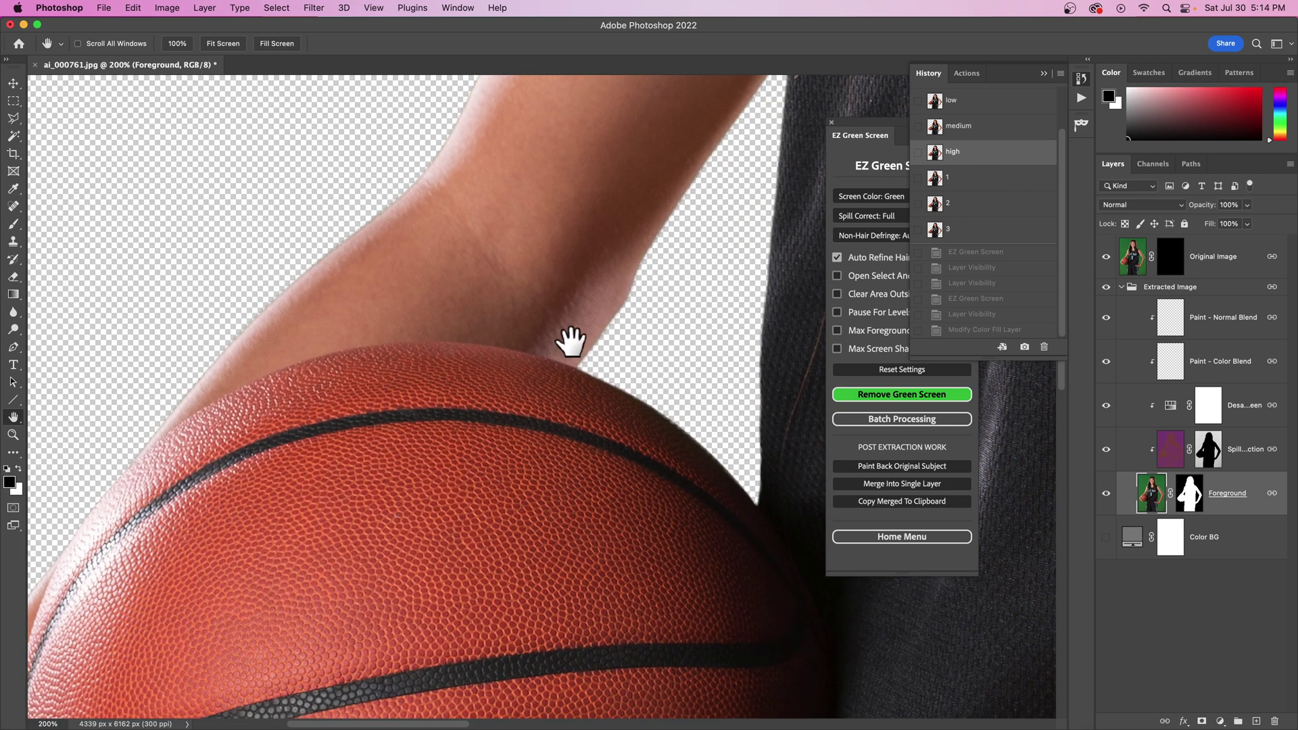
{"action": "key", "text": "super+equal"}
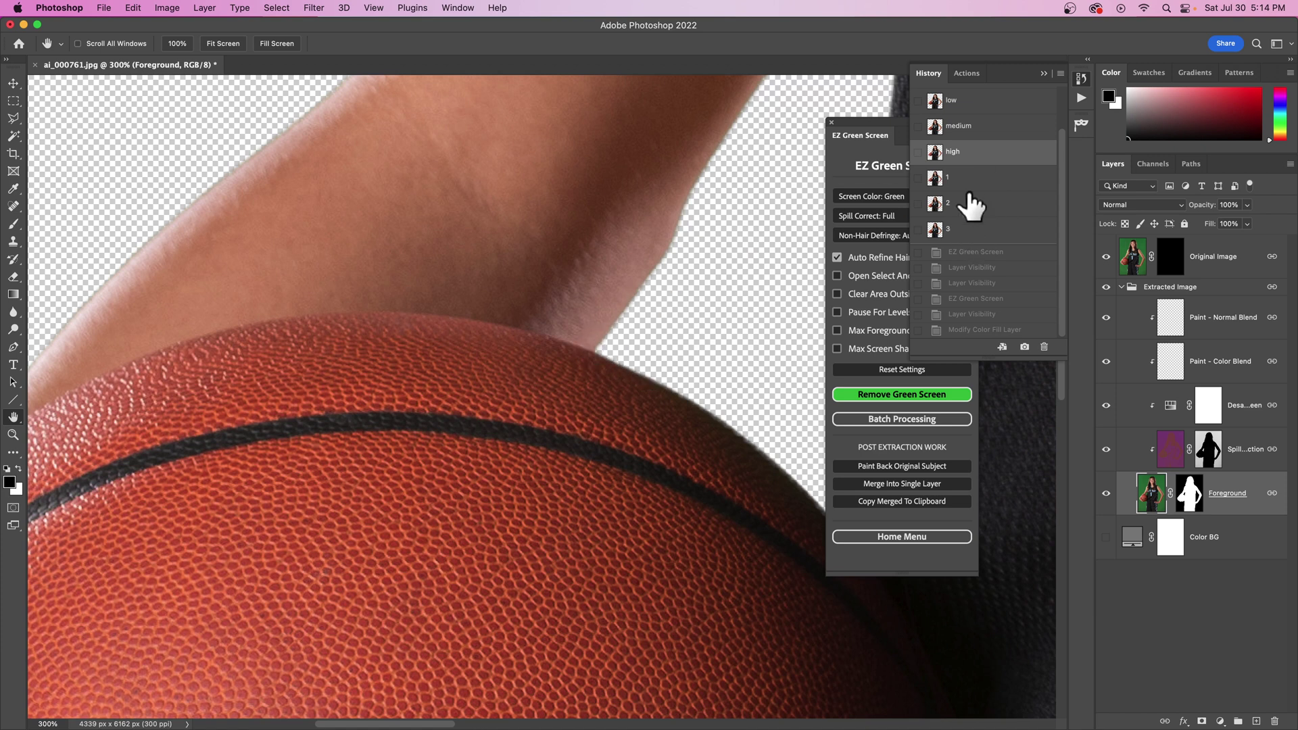
Compare snapshots 3, 1 and 'high' at 500% where arm meets ball, ending on 3.
{"action": "left_click", "coordinate": [951, 231]}
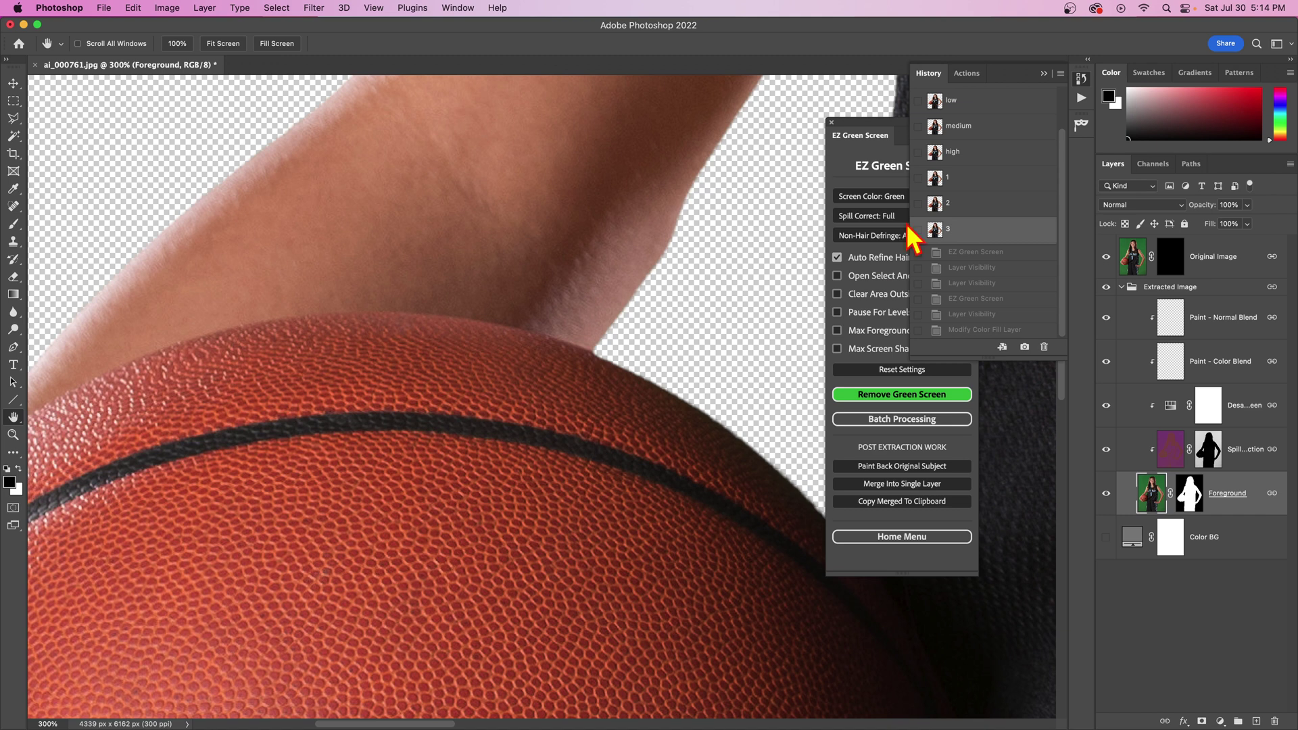
{"action": "left_click", "coordinate": [700, 248], "text": "super"}
{"action": "left_click", "coordinate": [700, 247], "text": "super"}
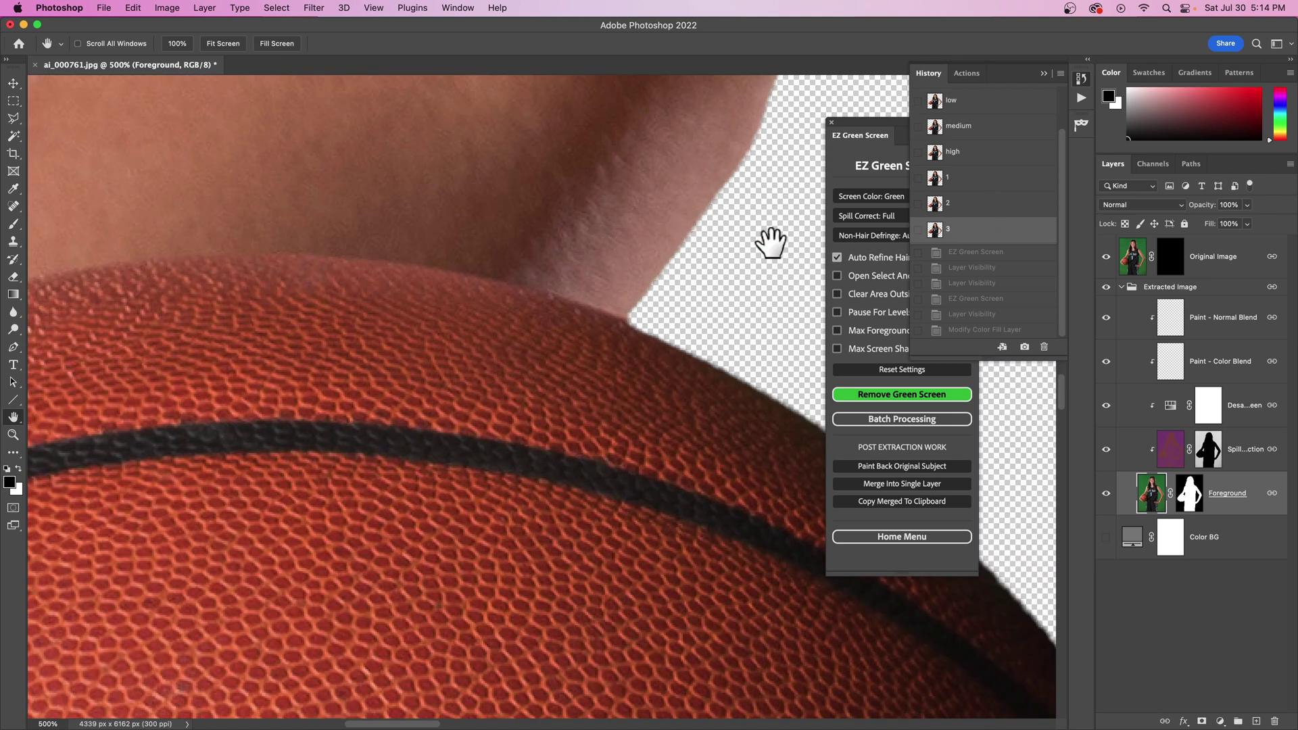
{"action": "left_click", "coordinate": [990, 170]}
{"action": "left_click", "coordinate": [985, 153]}
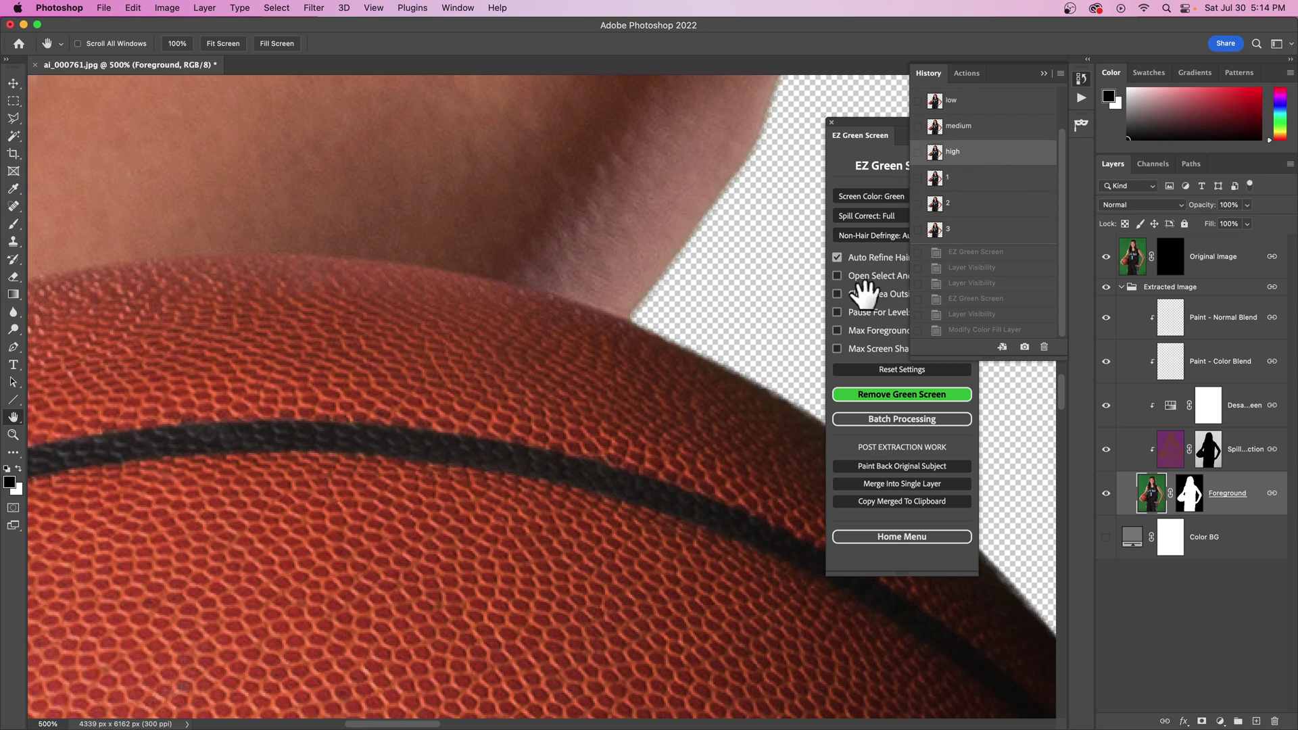
{"action": "left_click", "coordinate": [957, 234]}
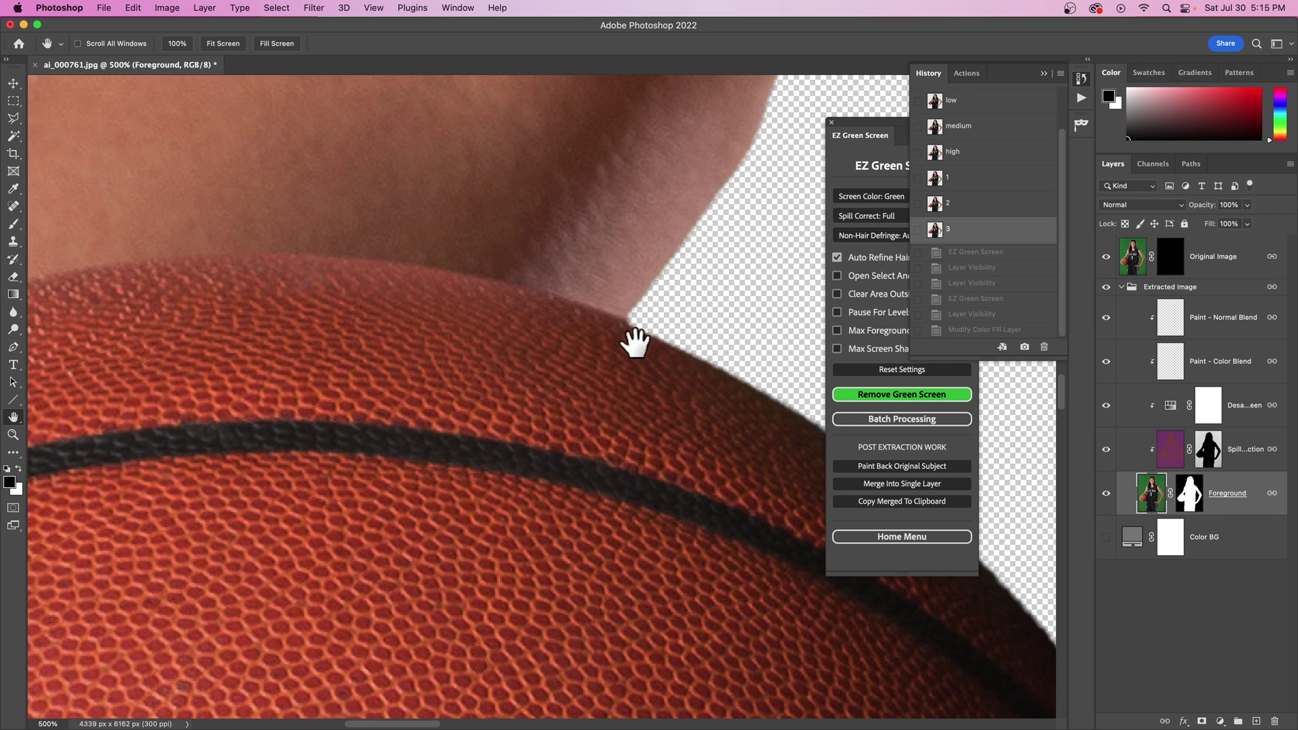
{"action": "left_click_drag", "start_coordinate": [643, 351], "coordinate": [604, 340]}
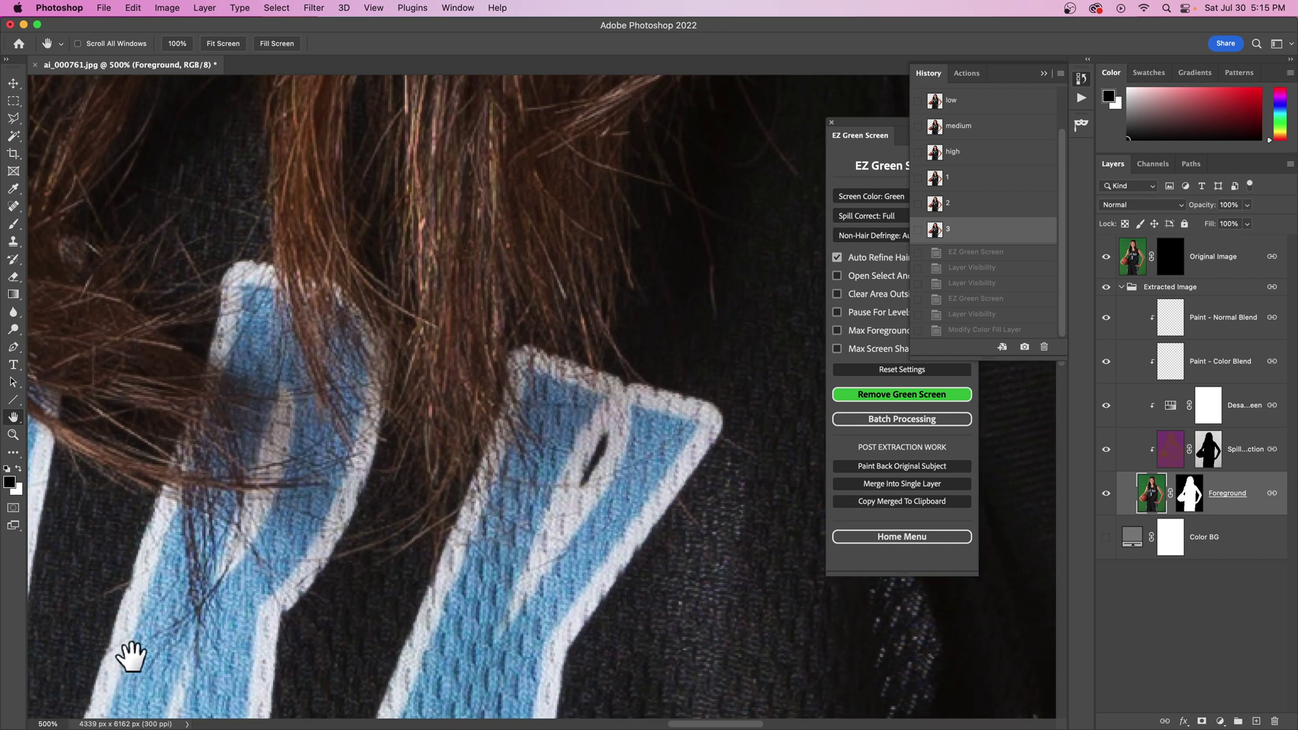
{"action": "key", "text": "super+0"}
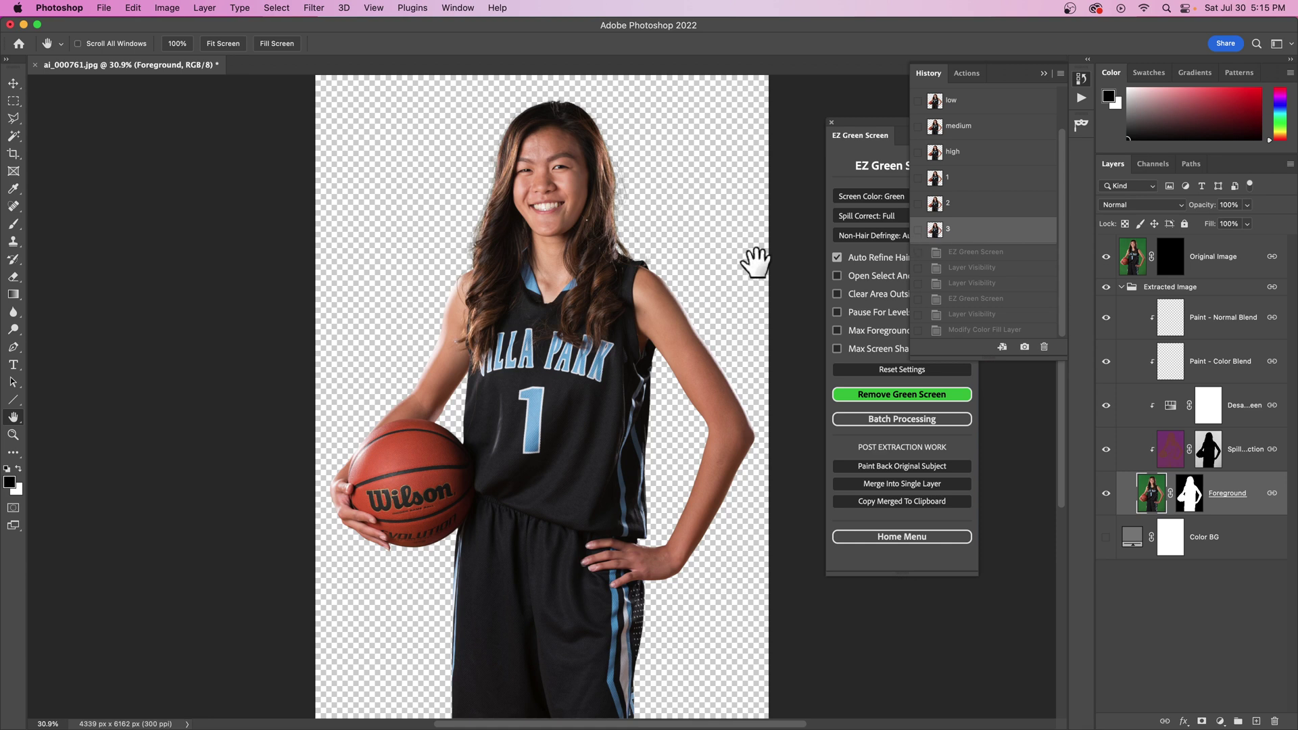
{"action": "key", "text": "super+plus"}
{"action": "key", "text": "super+plus"}
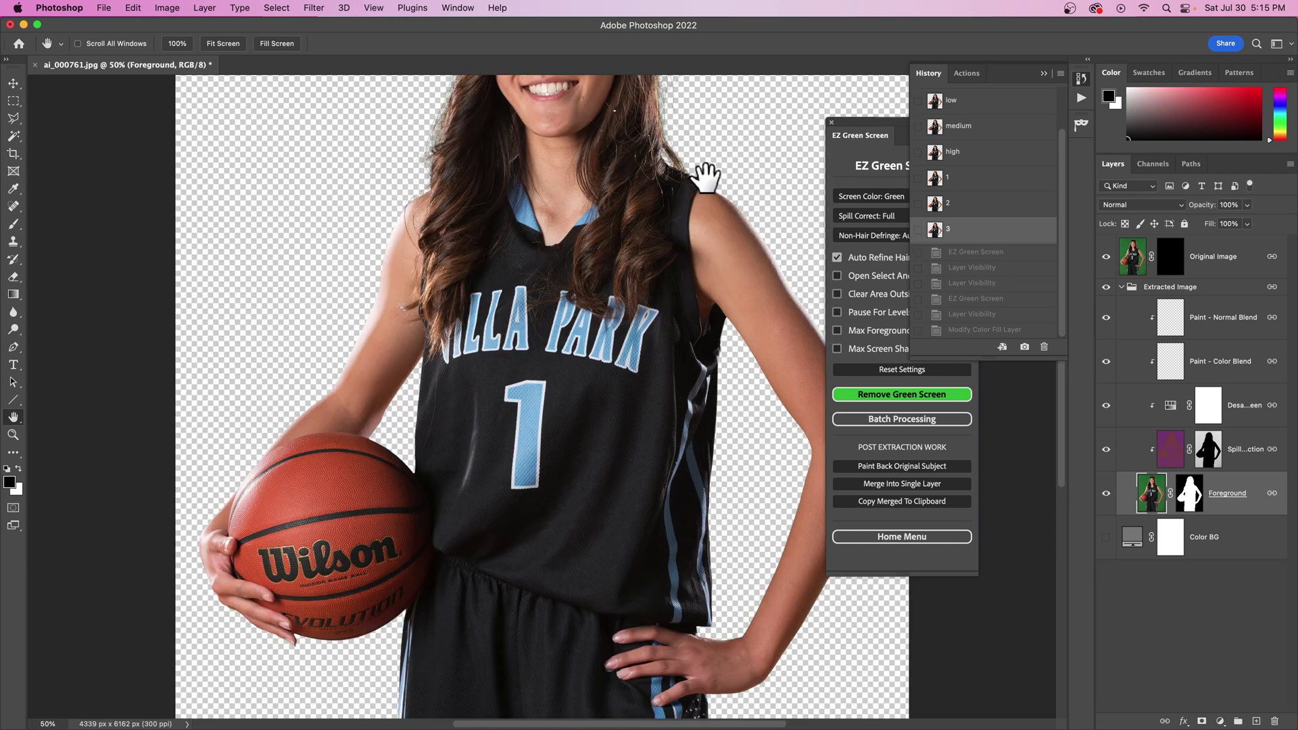
{"action": "left_click_drag", "start_coordinate": [705, 180], "coordinate": [611, 135]}
{"action": "key", "text": "super+plus"}
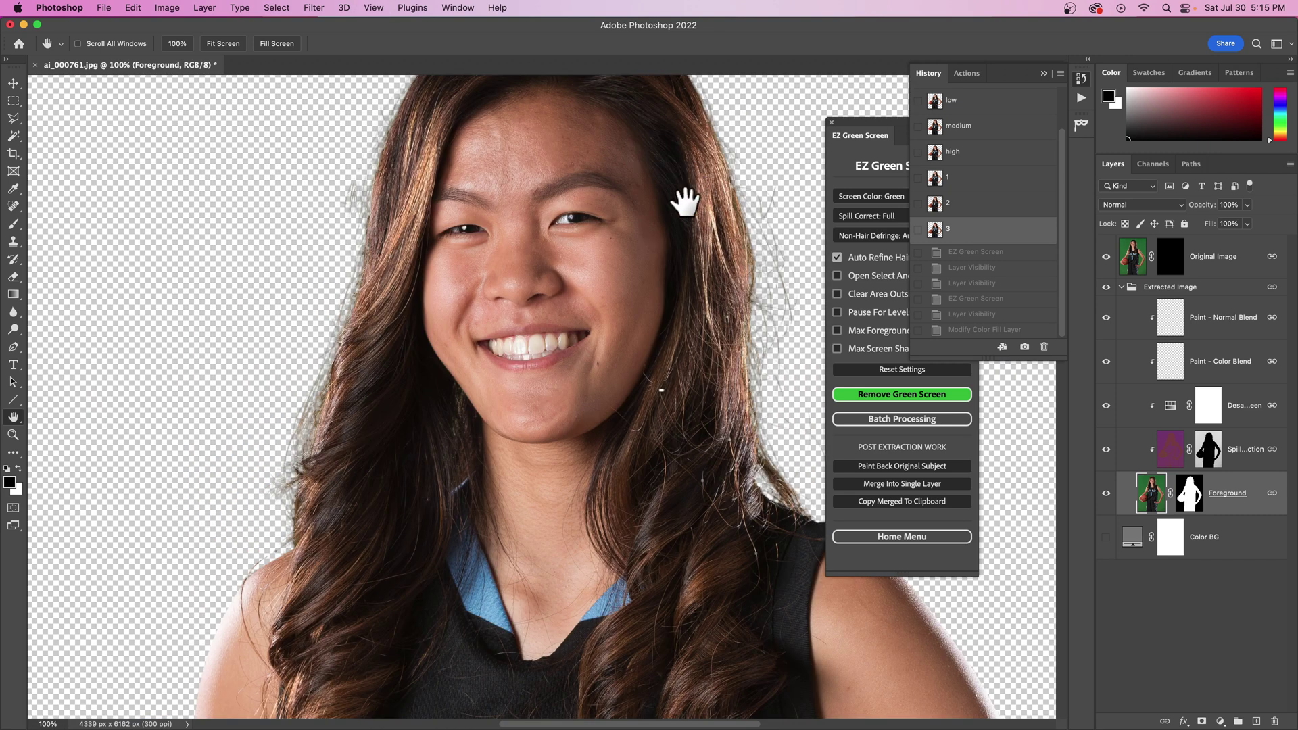
{"action": "left_click", "coordinate": [709, 406]}
{"action": "key", "text": "super+plus"}
{"action": "left_click_drag", "start_coordinate": [753, 403], "coordinate": [608, 223]}
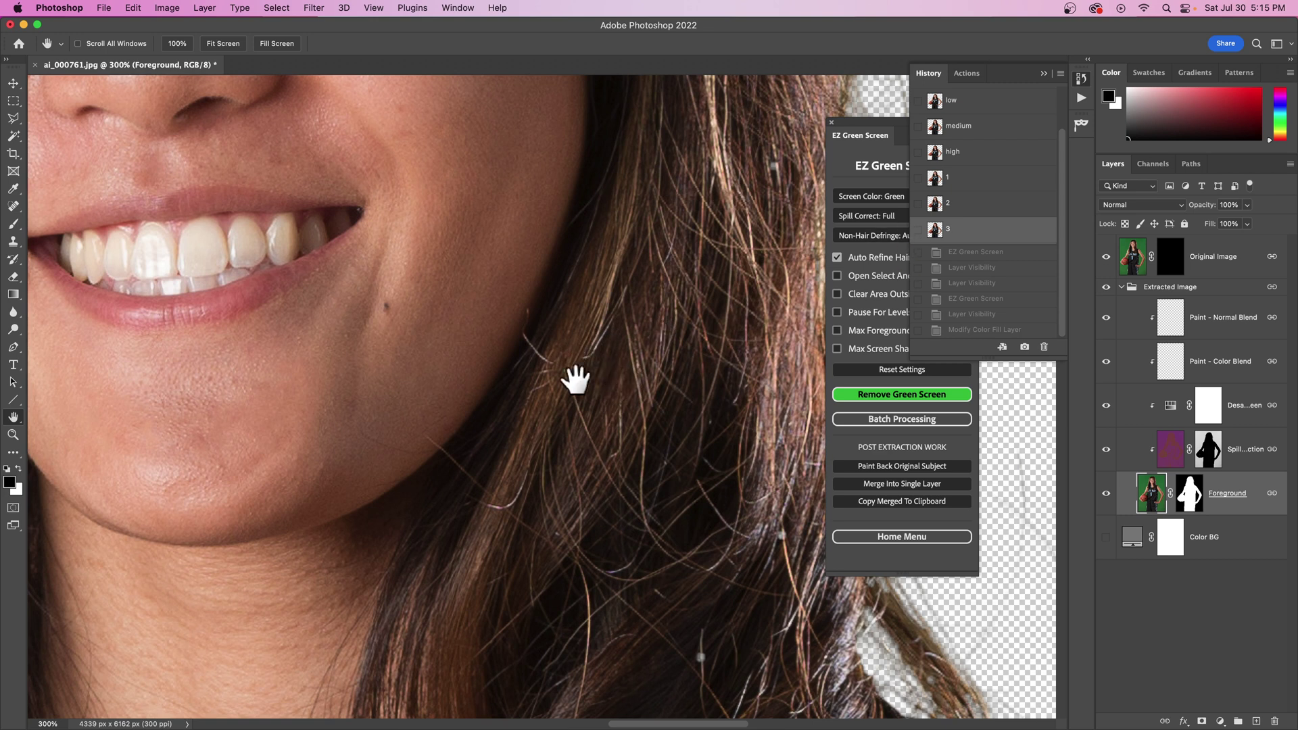
{"action": "left_click", "coordinate": [653, 380], "text": "super"}
{"action": "left_click", "coordinate": [655, 376], "text": "super"}
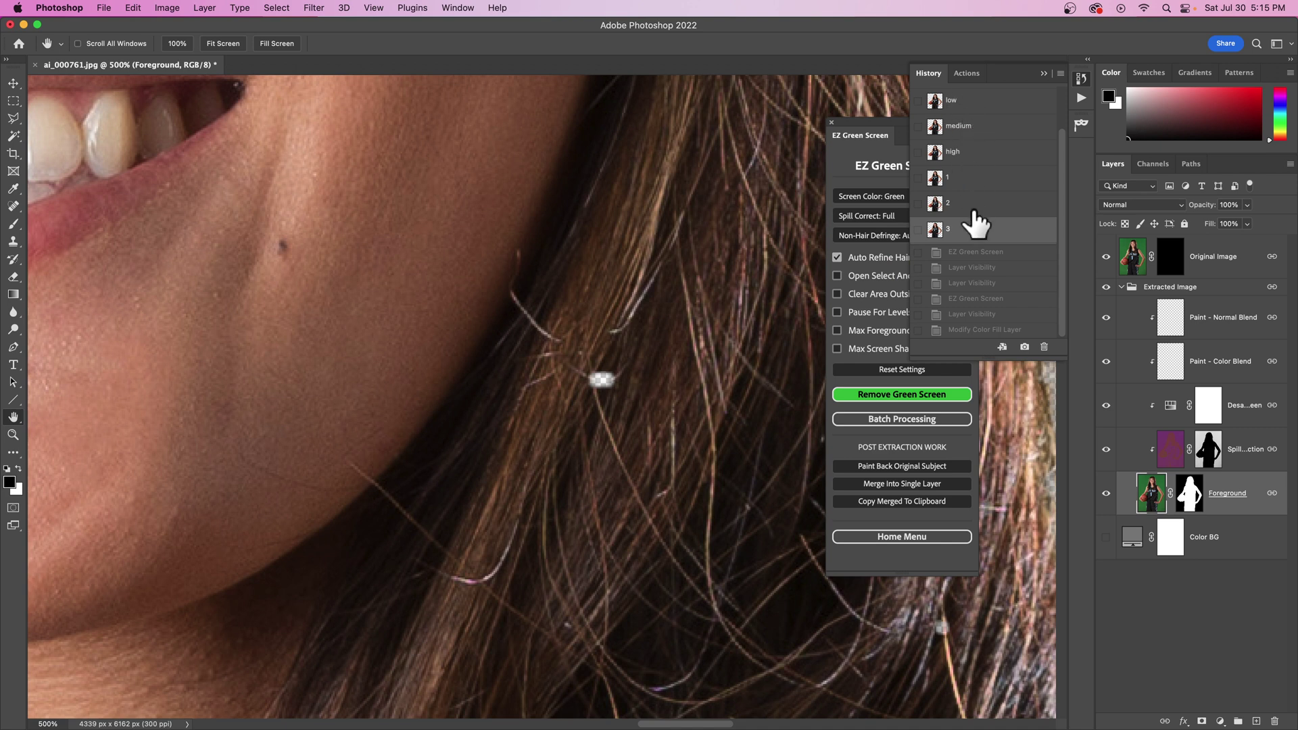
{"action": "left_click", "coordinate": [977, 154]}
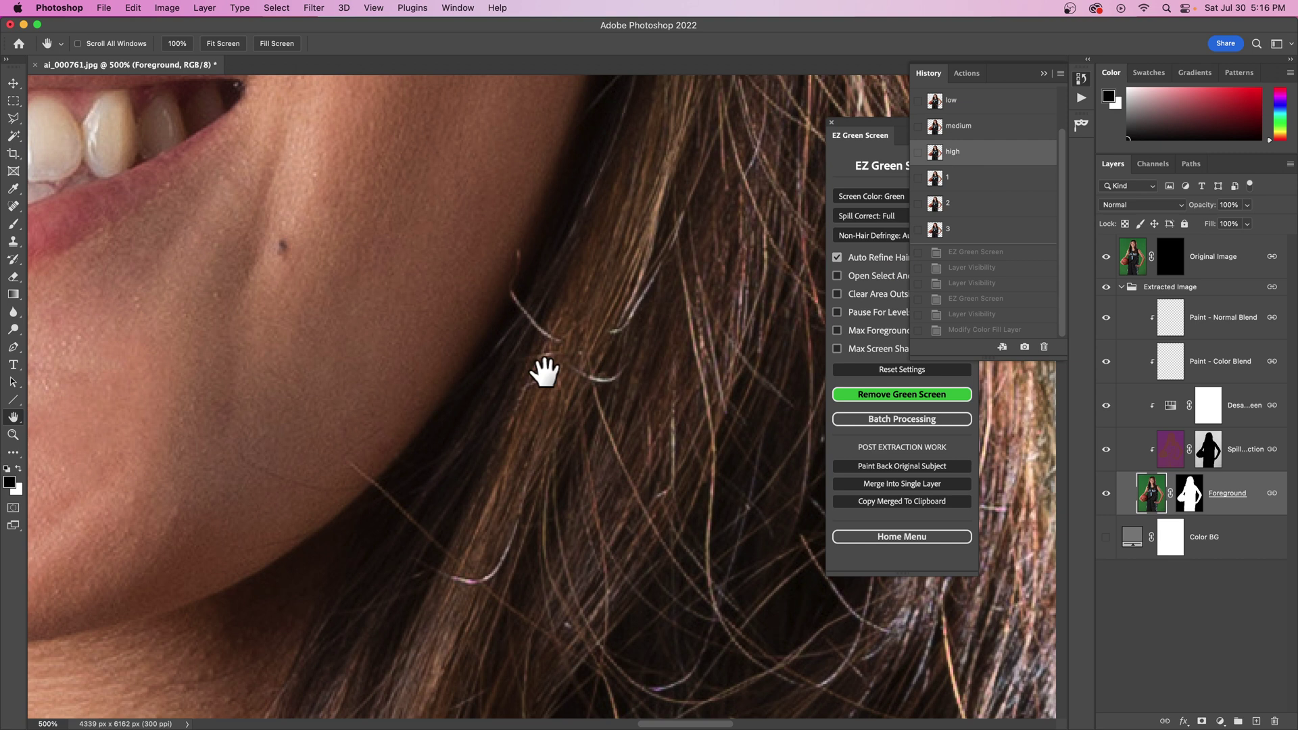
{"action": "left_click", "coordinate": [957, 233]}
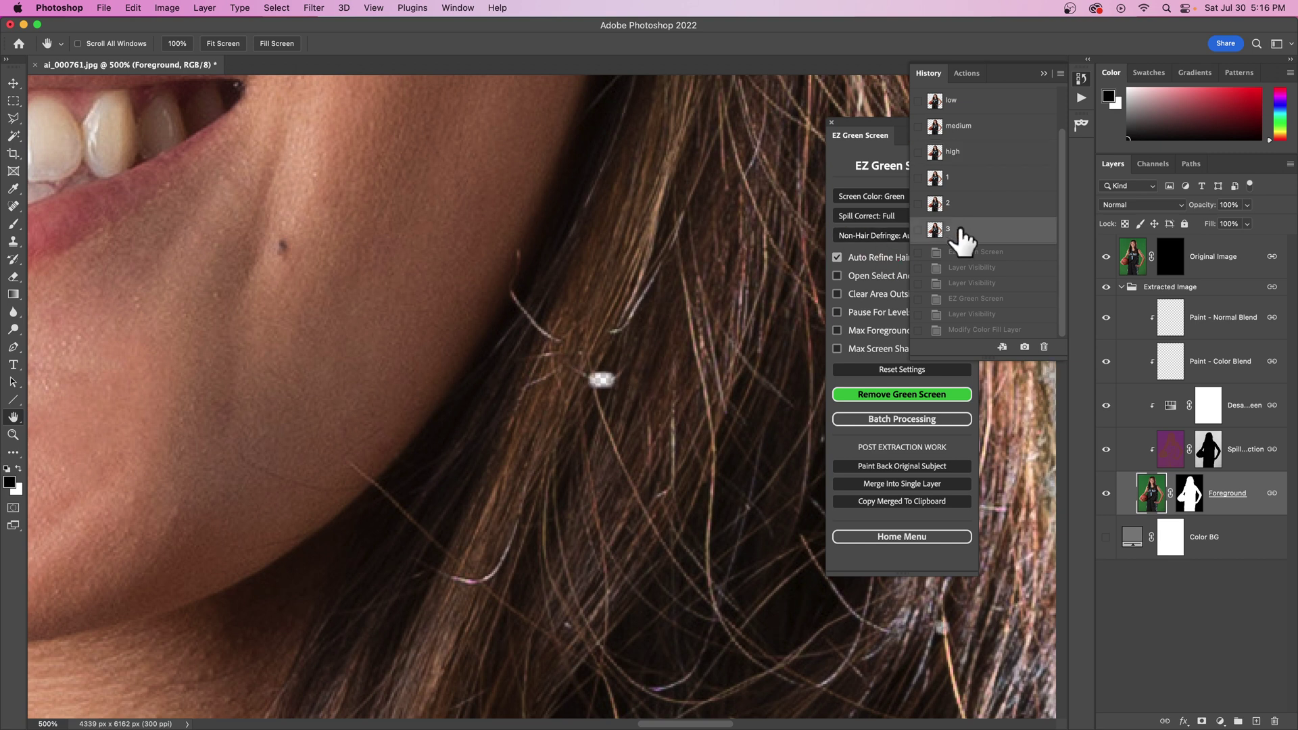
{"action": "left_click", "coordinate": [958, 180]}
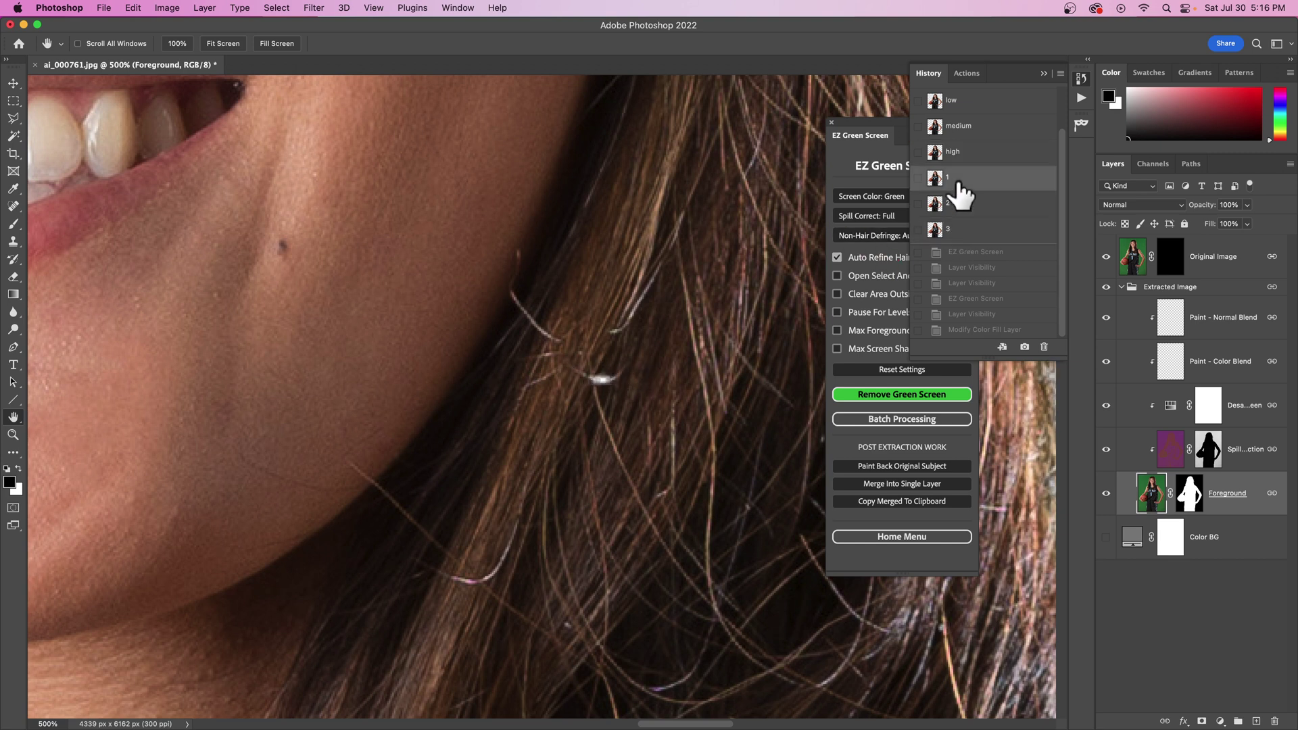
{"action": "left_click", "coordinate": [955, 228]}
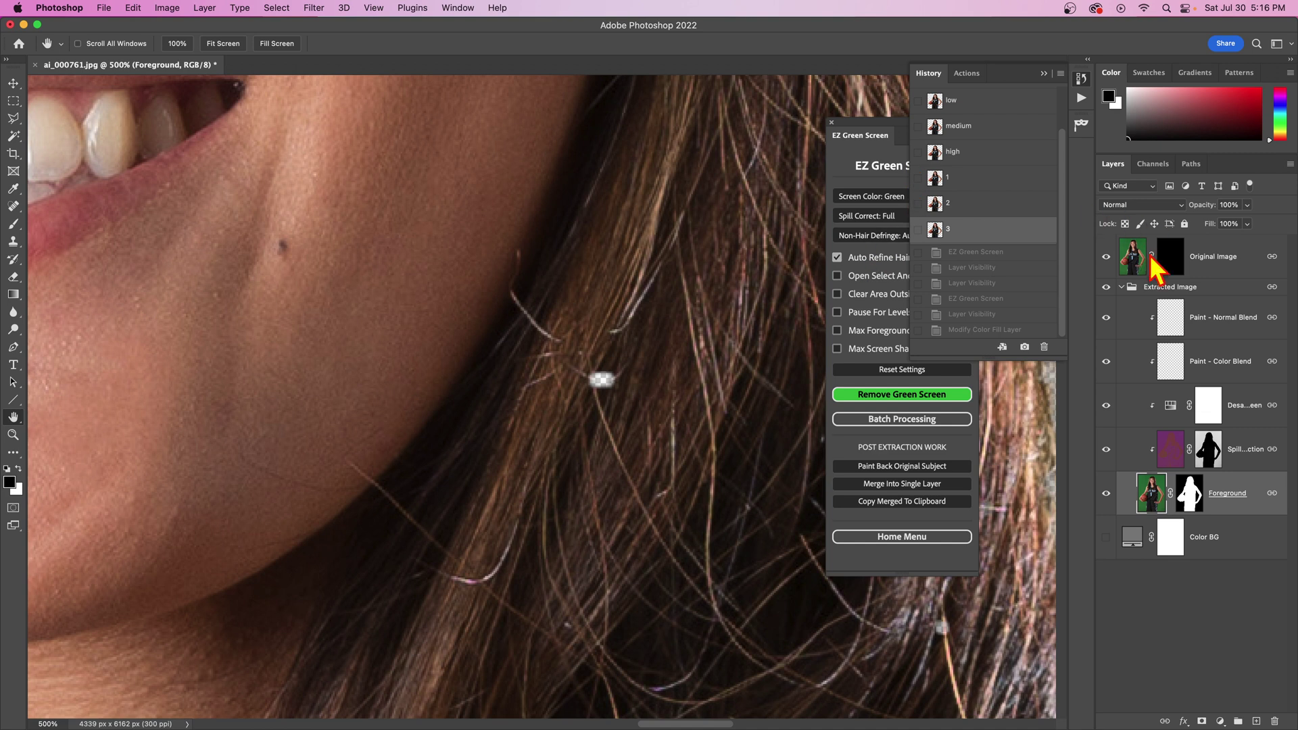
Disable the Original Image mask, zoom on the hair beside the chin, and restore 'off'.
{"action": "right_click", "coordinate": [1157, 256]}
{"action": "left_click", "coordinate": [1168, 261]}
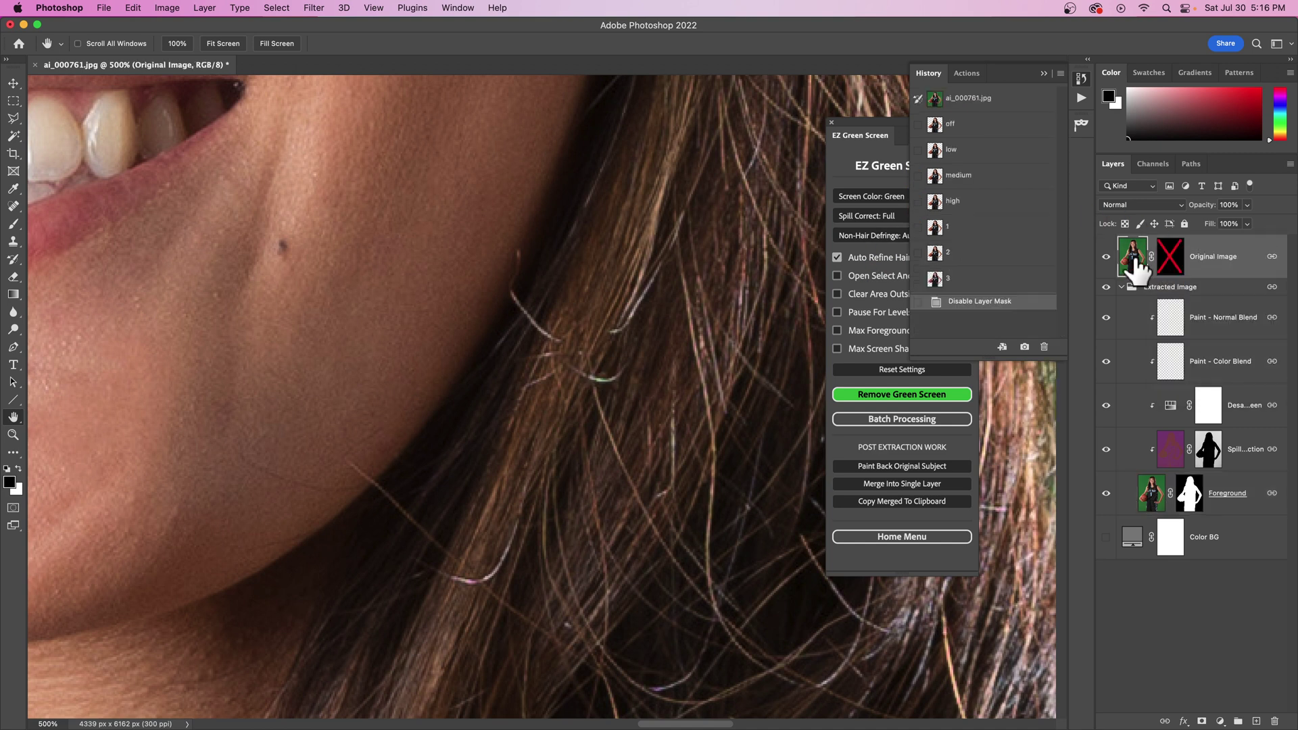
{"action": "key", "text": "super+0"}
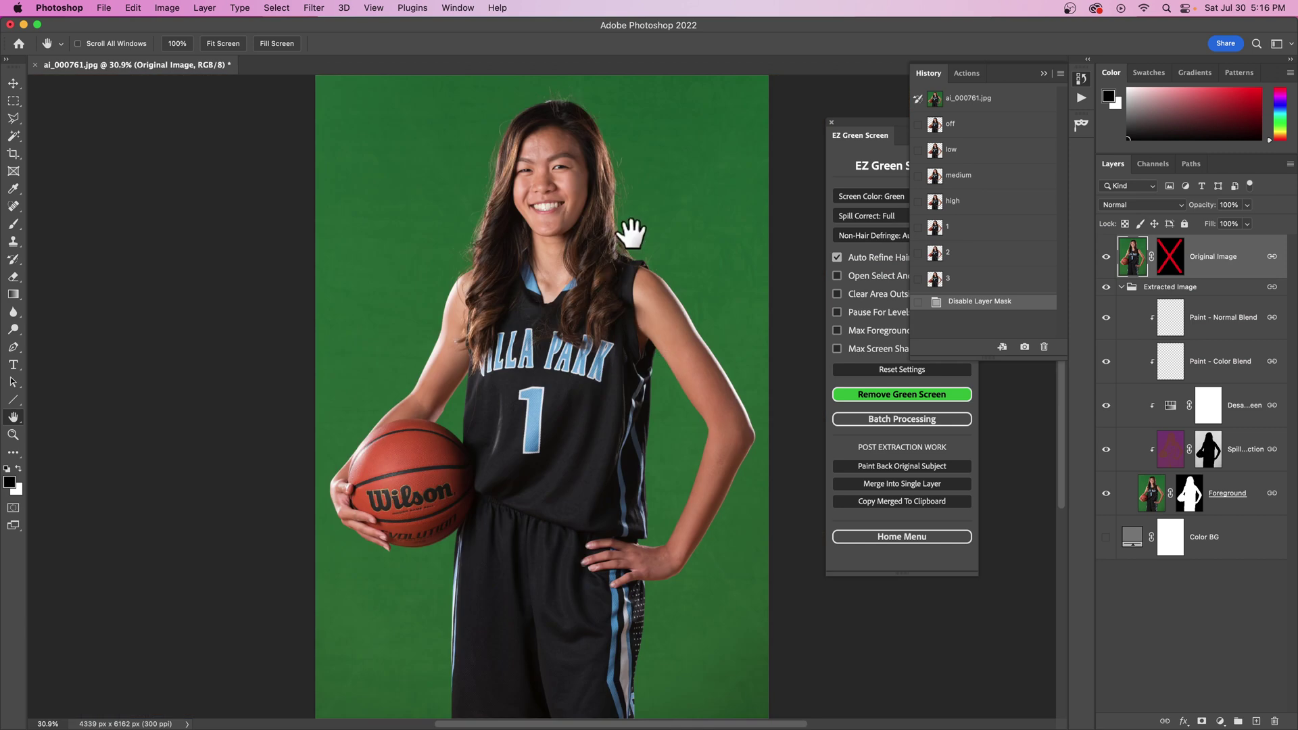
{"action": "left_click_drag", "start_coordinate": [642, 220], "coordinate": [696, 202]}
{"action": "key", "text": "h"}
{"action": "left_click_drag", "start_coordinate": [736, 150], "coordinate": [609, 168]}
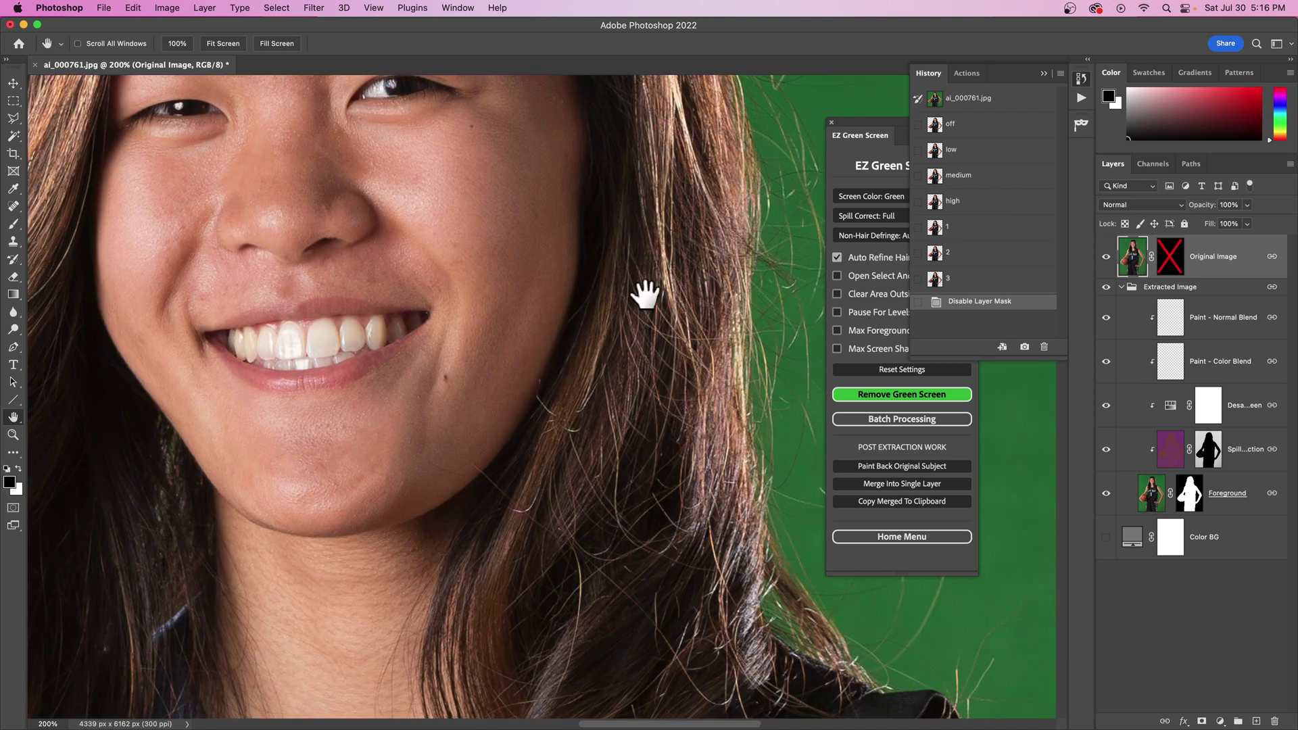
{"action": "left_click_drag", "start_coordinate": [661, 399], "coordinate": [660, 398]}
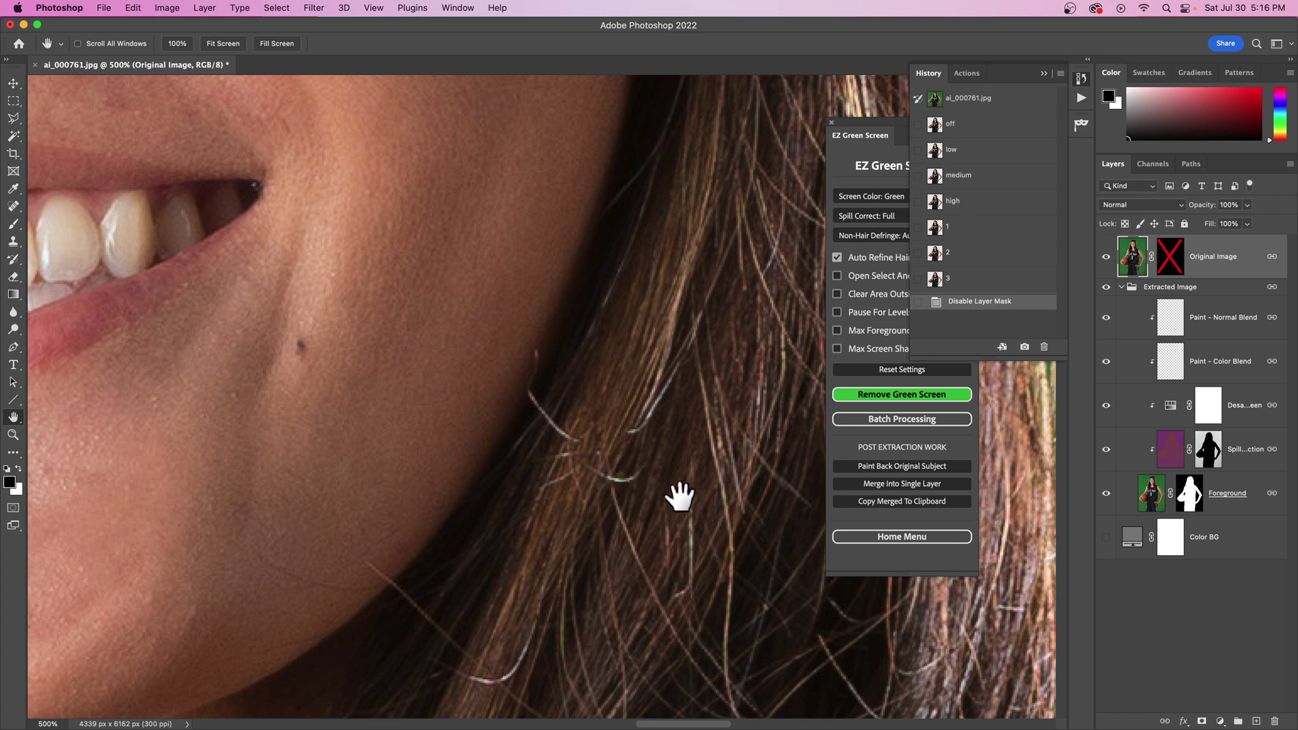
{"action": "left_click", "coordinate": [953, 125]}
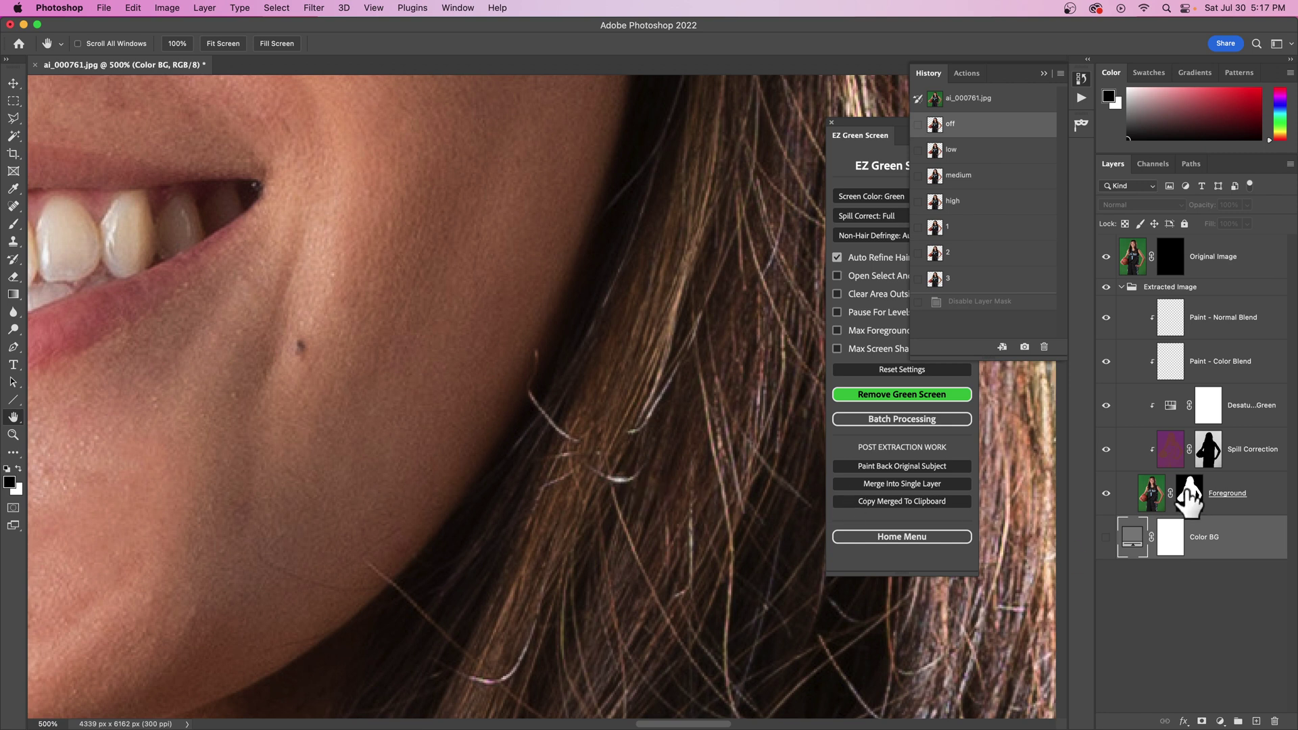
View the Foreground mask by itself, then go back to the photo.
{"action": "left_click_drag", "start_coordinate": [1189, 497], "coordinate": [1186, 496]}
{"action": "left_click", "coordinate": [1188, 499], "text": "alt"}
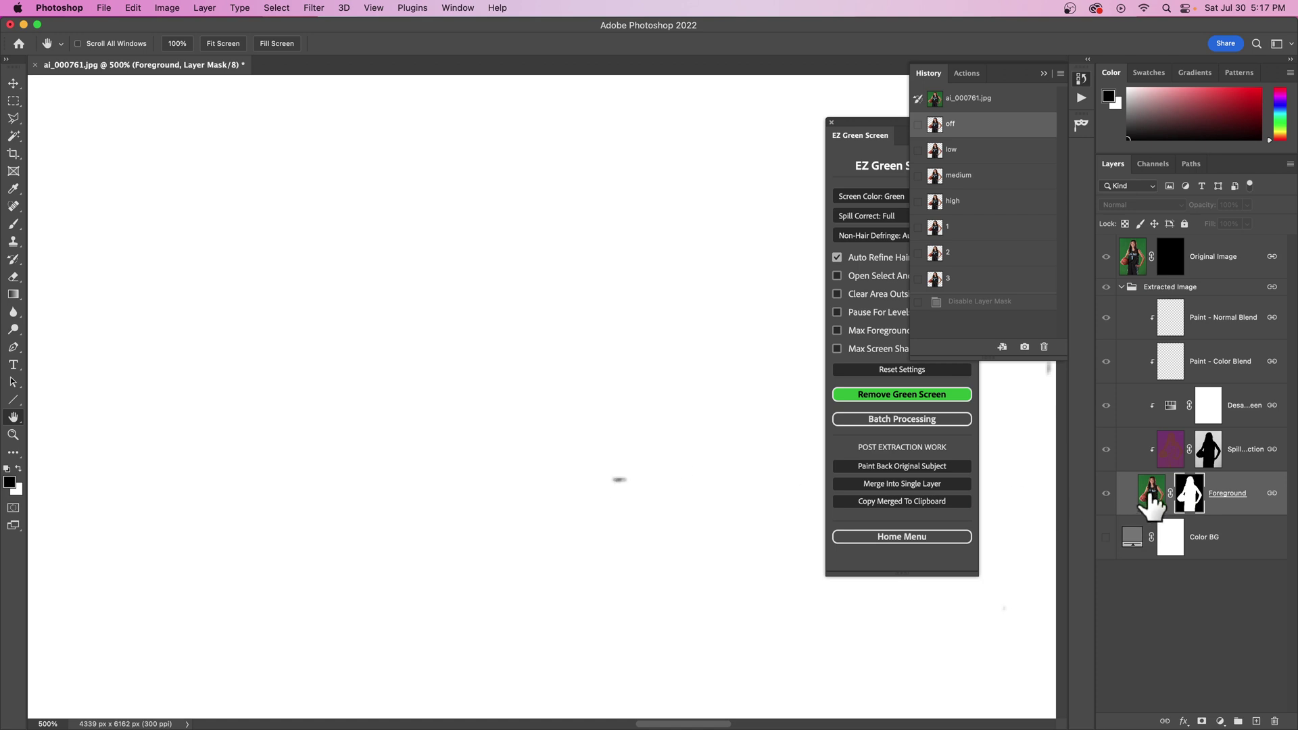
{"action": "left_click", "coordinate": [1128, 261]}
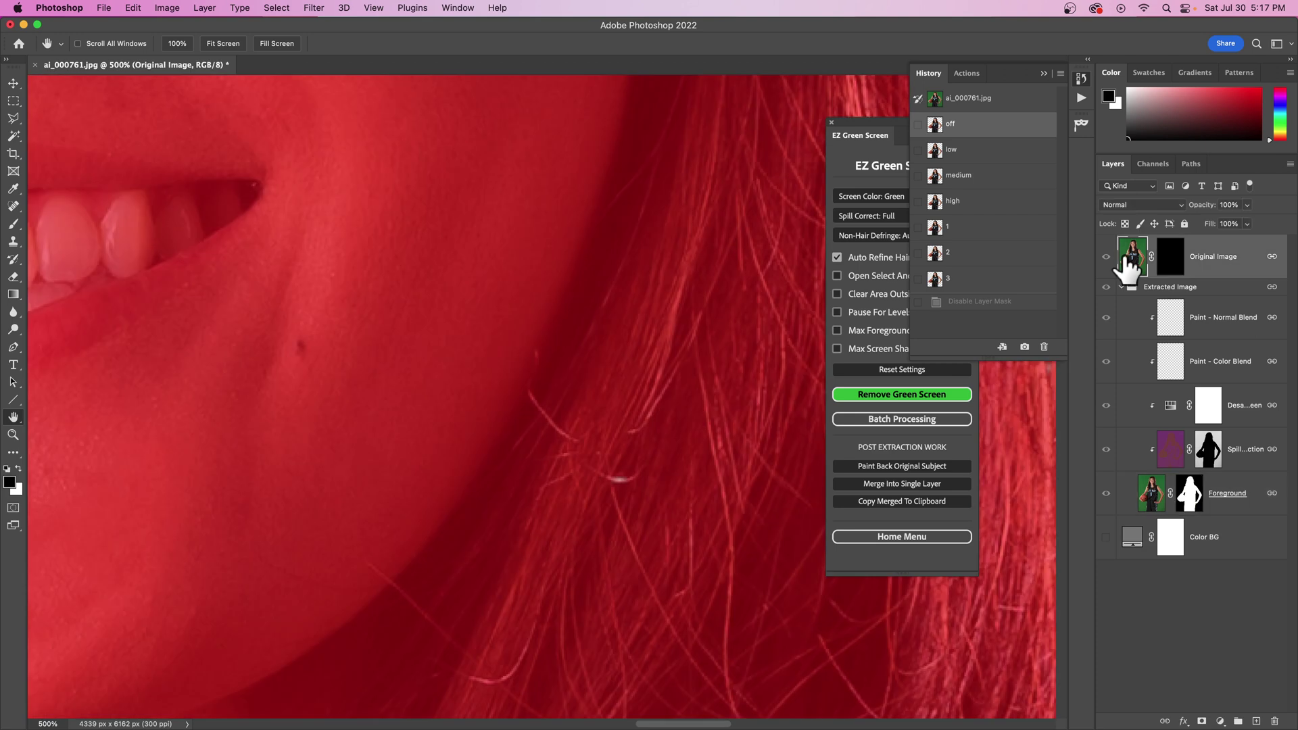
{"action": "left_click", "coordinate": [1169, 260]}
{"action": "left_click", "coordinate": [1133, 270]}
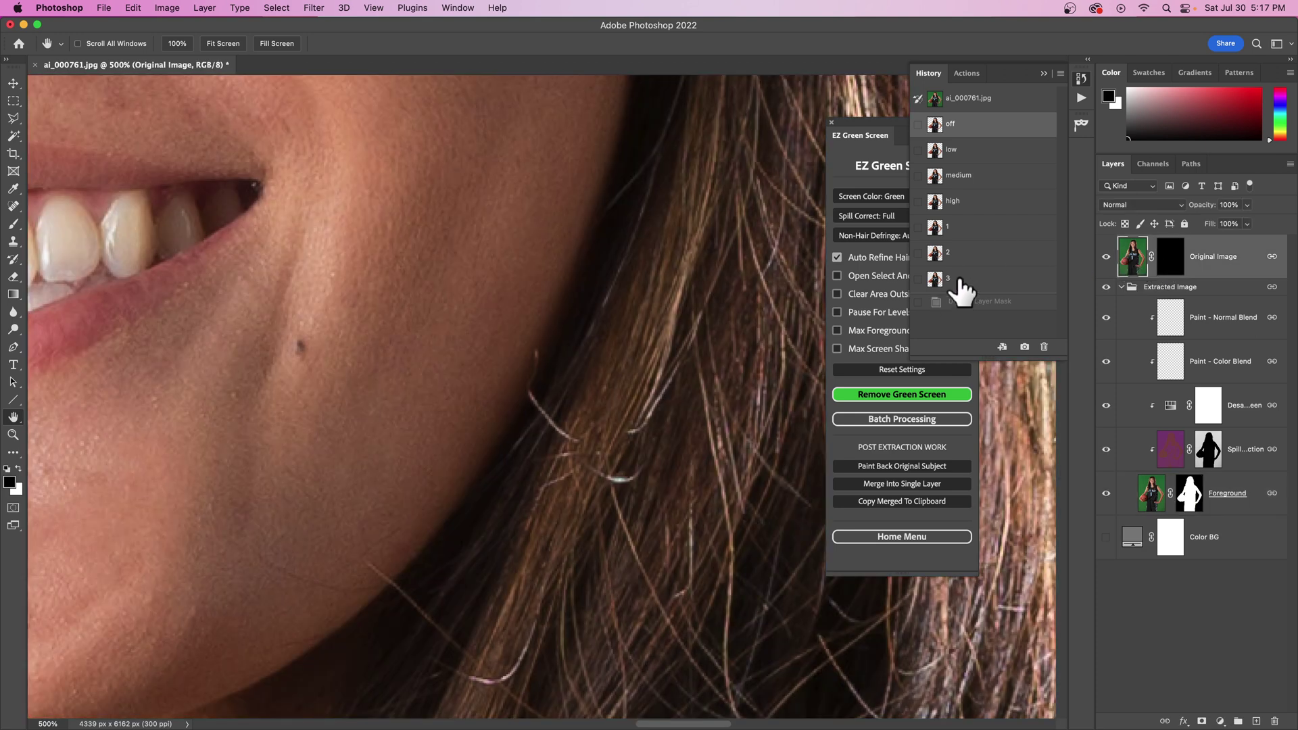
Compare the hair edge in snapshots 1, 2 and 3, ending on 3.
{"action": "left_click", "coordinate": [965, 231]}
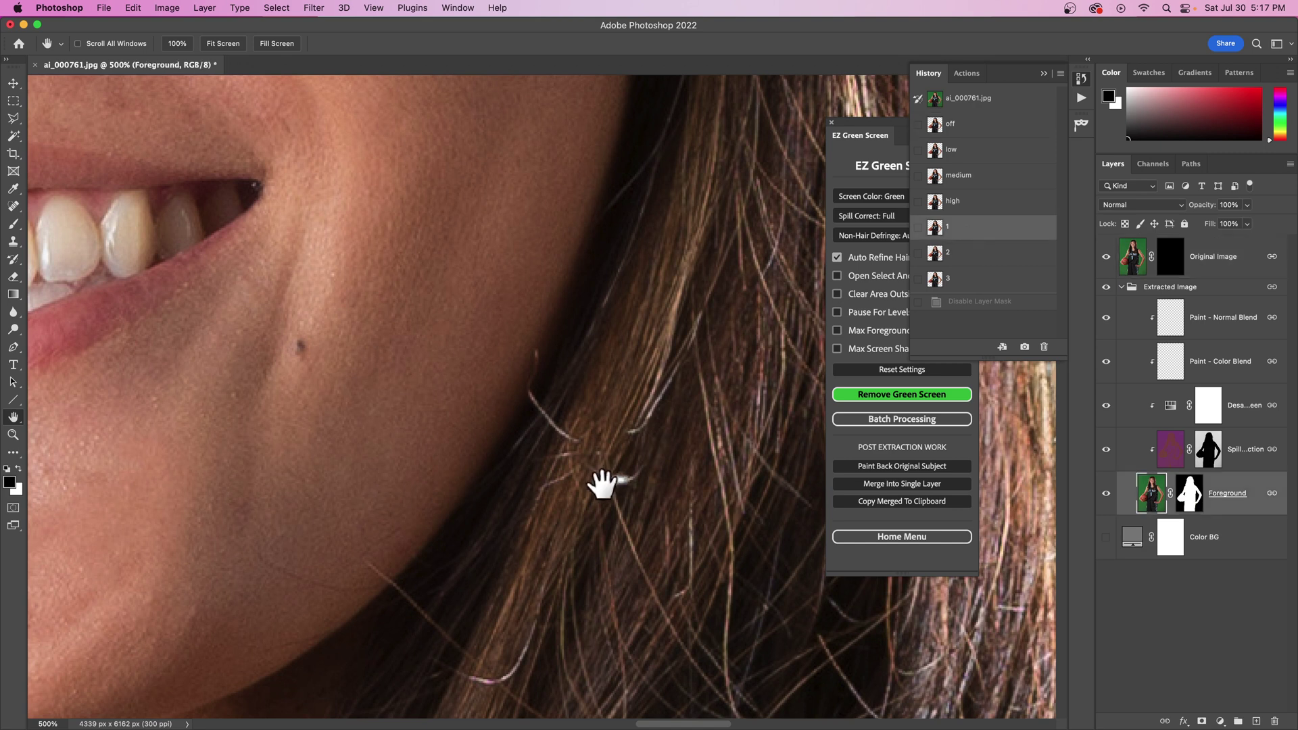
{"action": "left_click", "coordinate": [960, 255]}
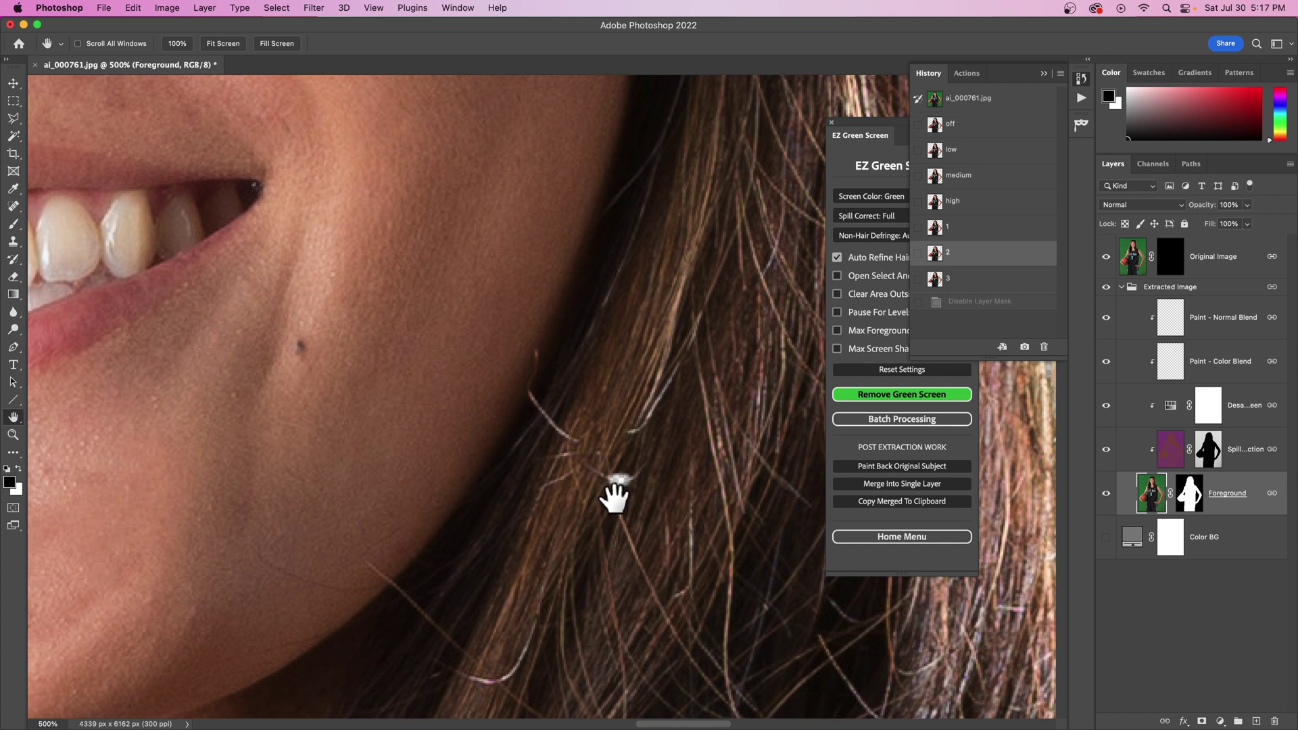
{"action": "left_click", "coordinate": [953, 279]}
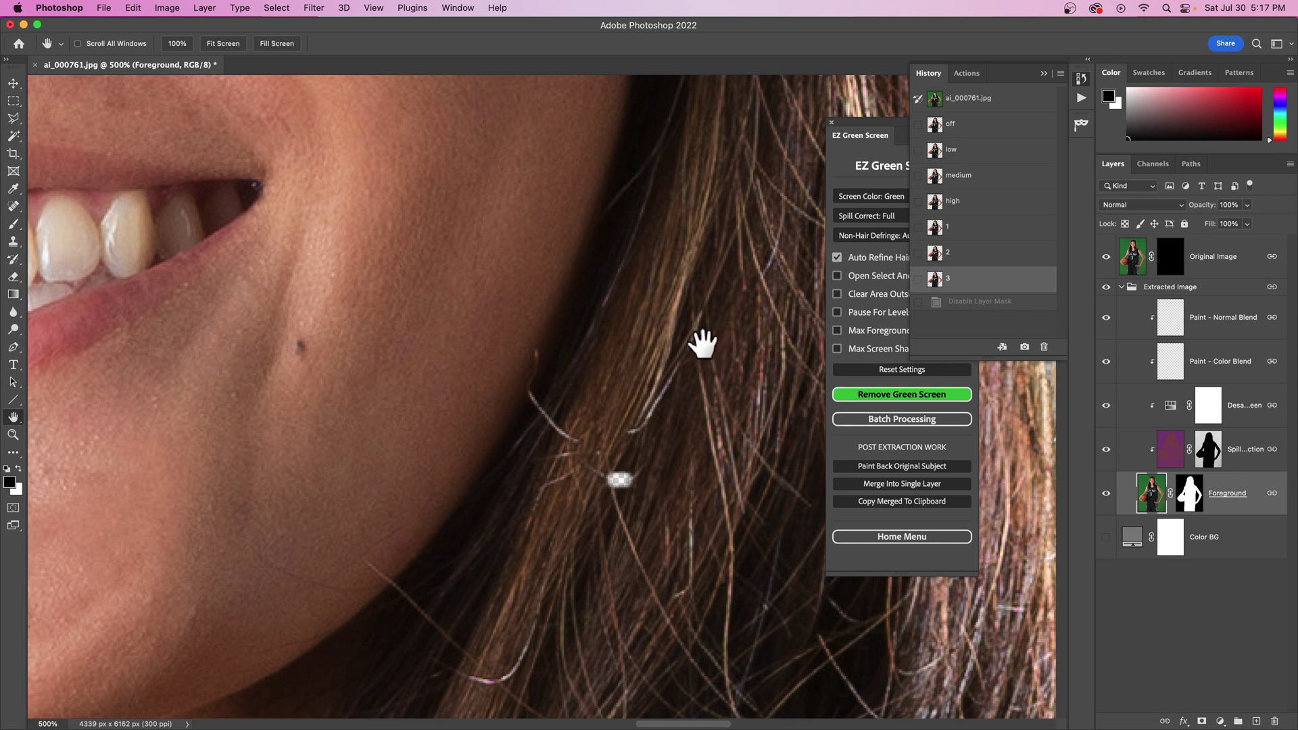
Step through the low, medium and high snapshots twice, with 'off' in between.
{"action": "left_click", "coordinate": [966, 156]}
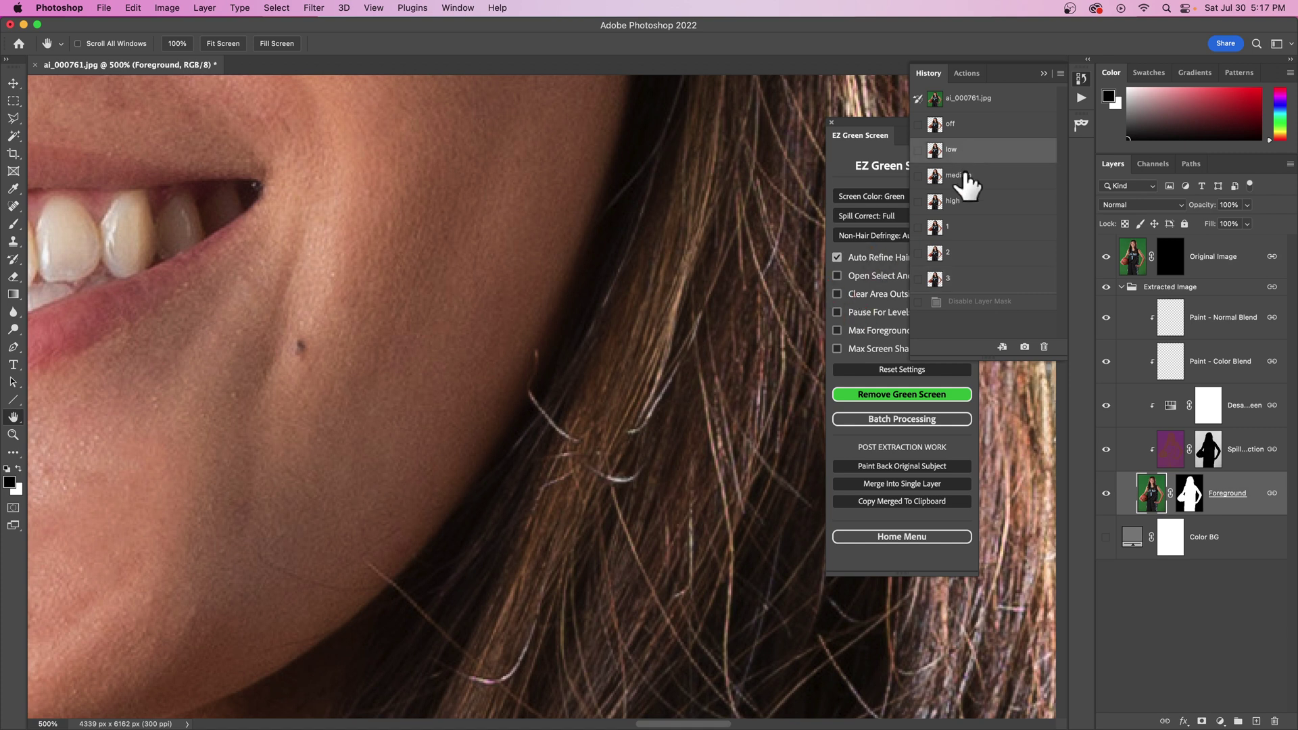
{"action": "left_click", "coordinate": [964, 181]}
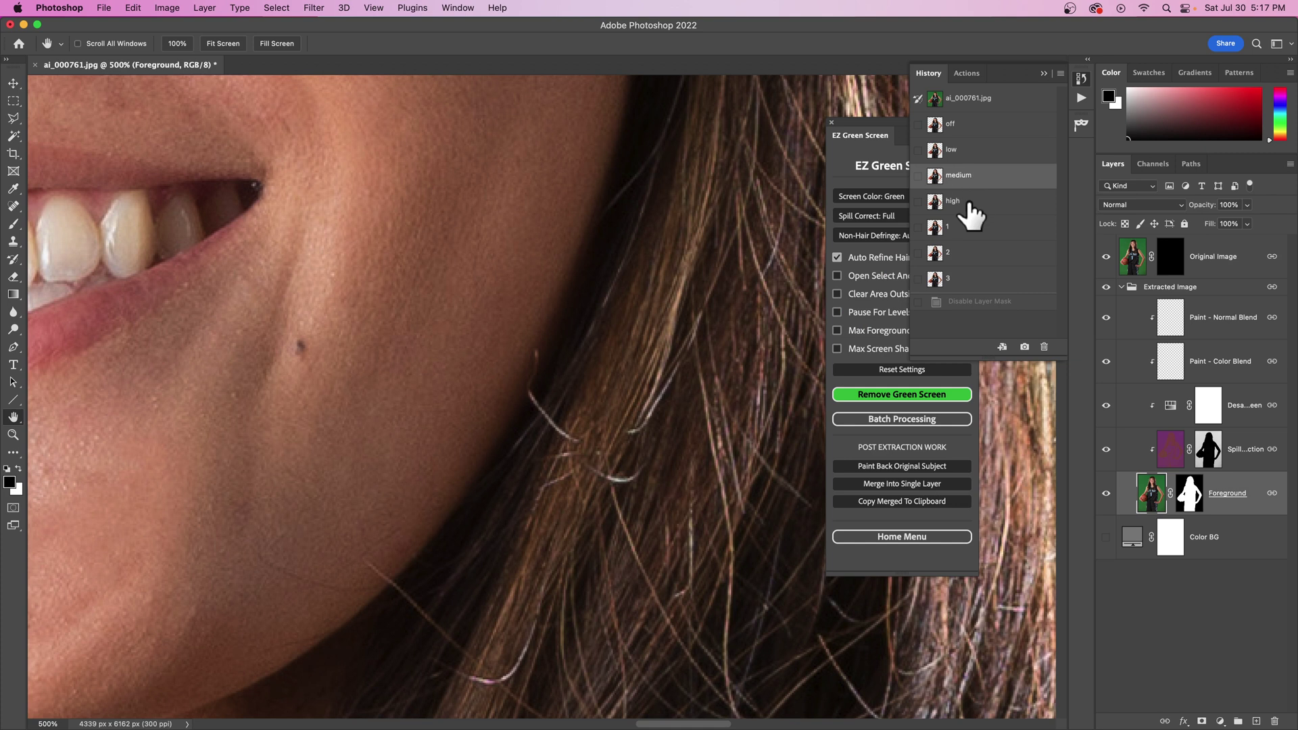
{"action": "left_click", "coordinate": [968, 203]}
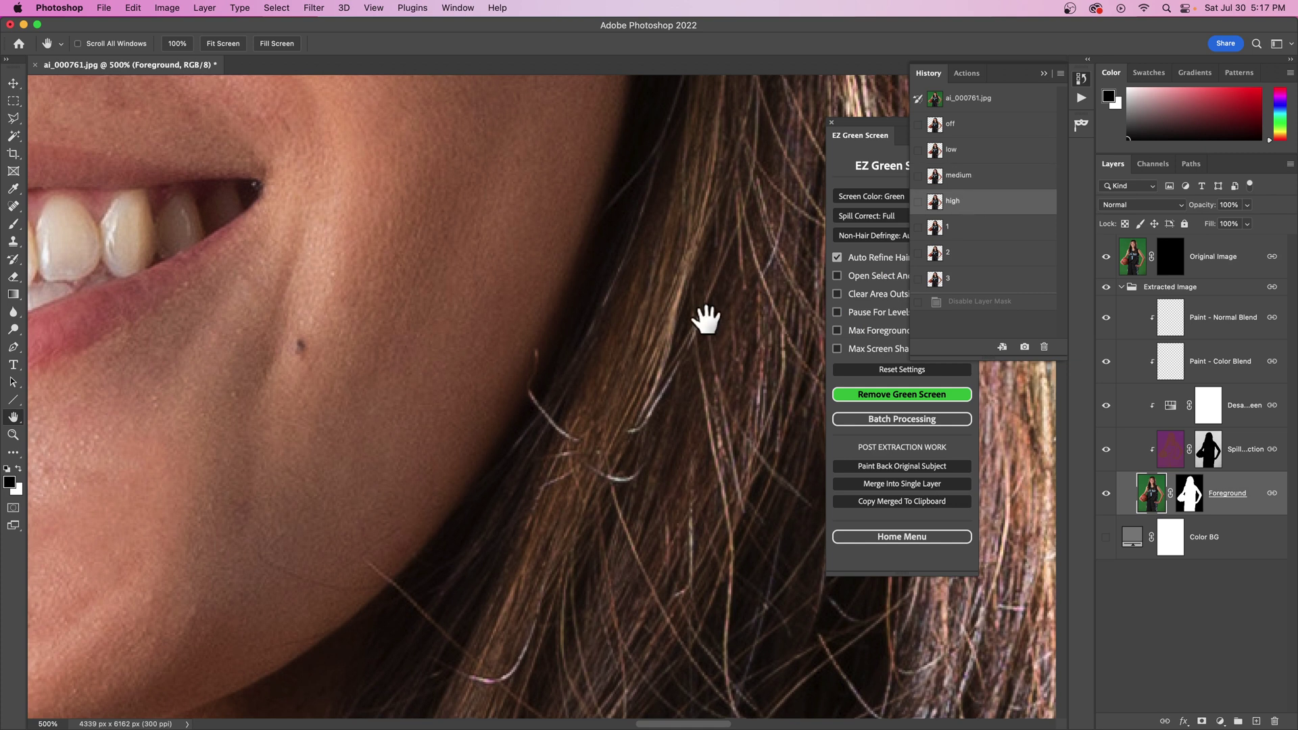
{"action": "scroll", "coordinate": [670, 397], "scroll_direction": "up", "scroll_amount": 2}
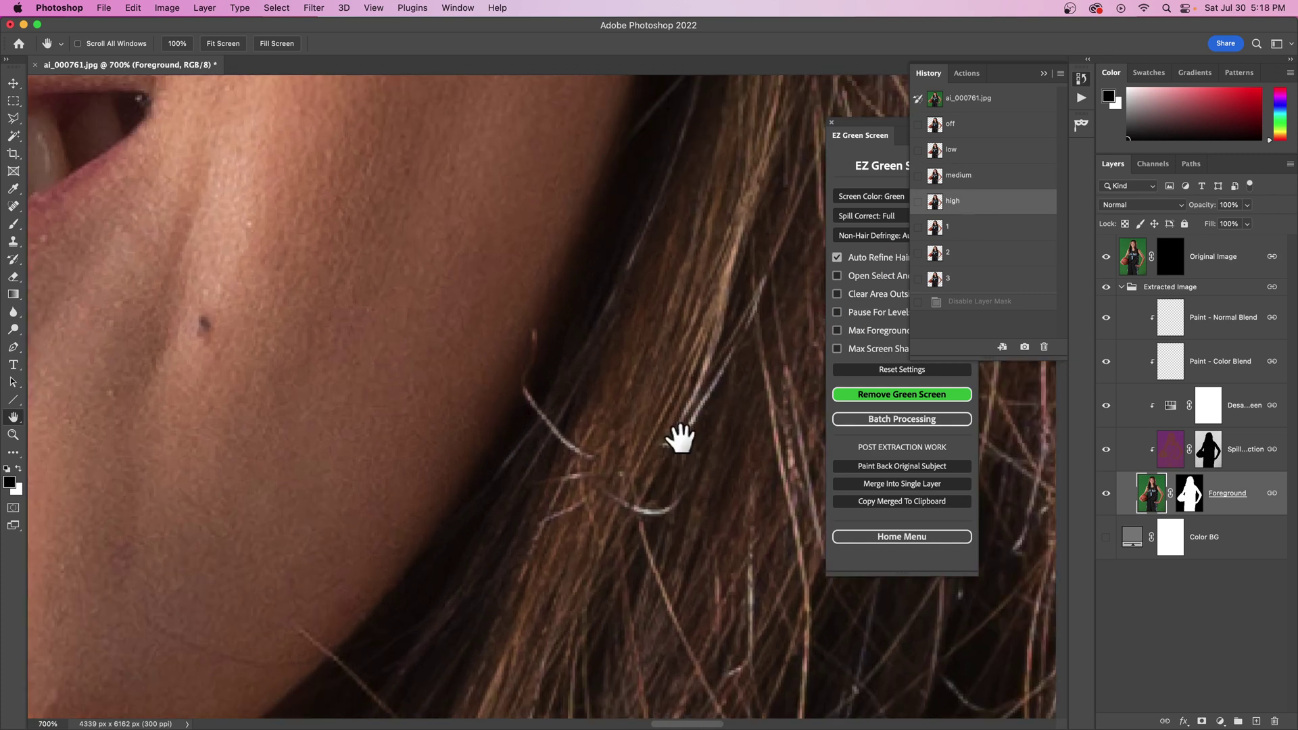
{"action": "scroll", "coordinate": [671, 536], "scroll_direction": "up", "scroll_amount": 1}
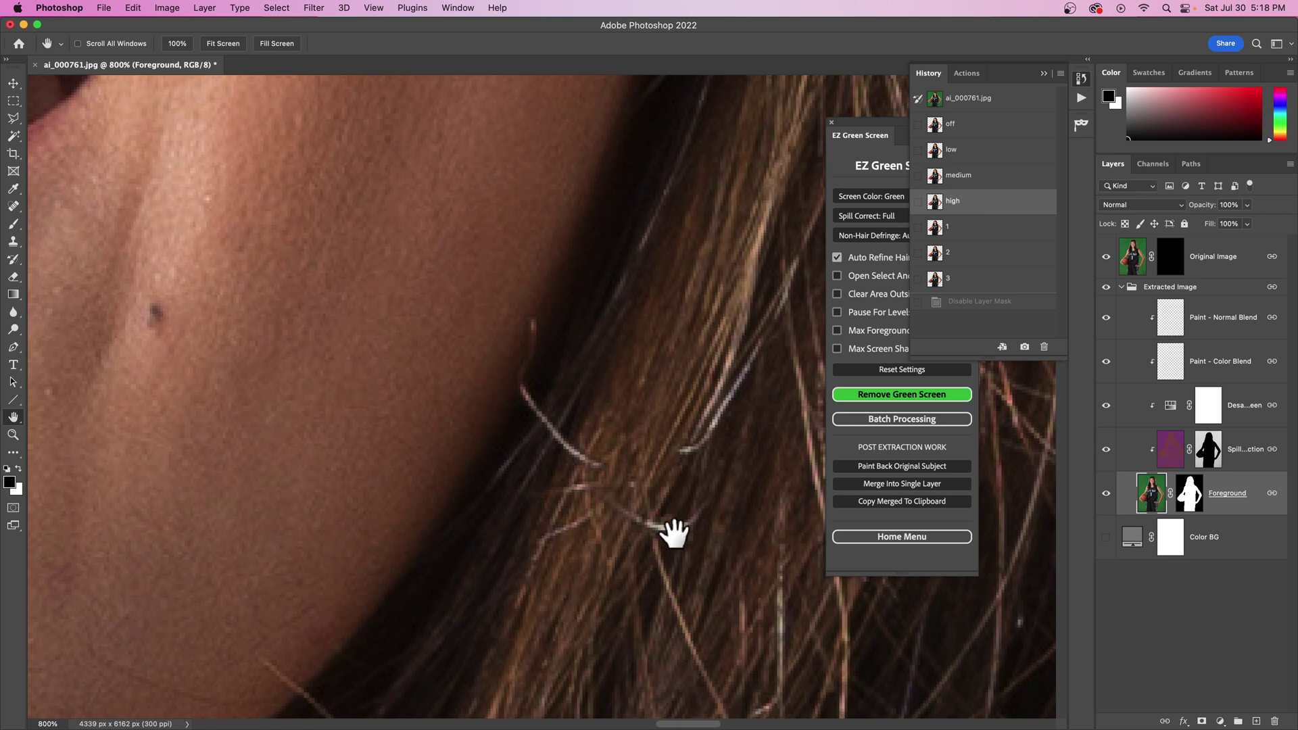
{"action": "left_click", "coordinate": [953, 125]}
{"action": "left_click", "coordinate": [974, 150]}
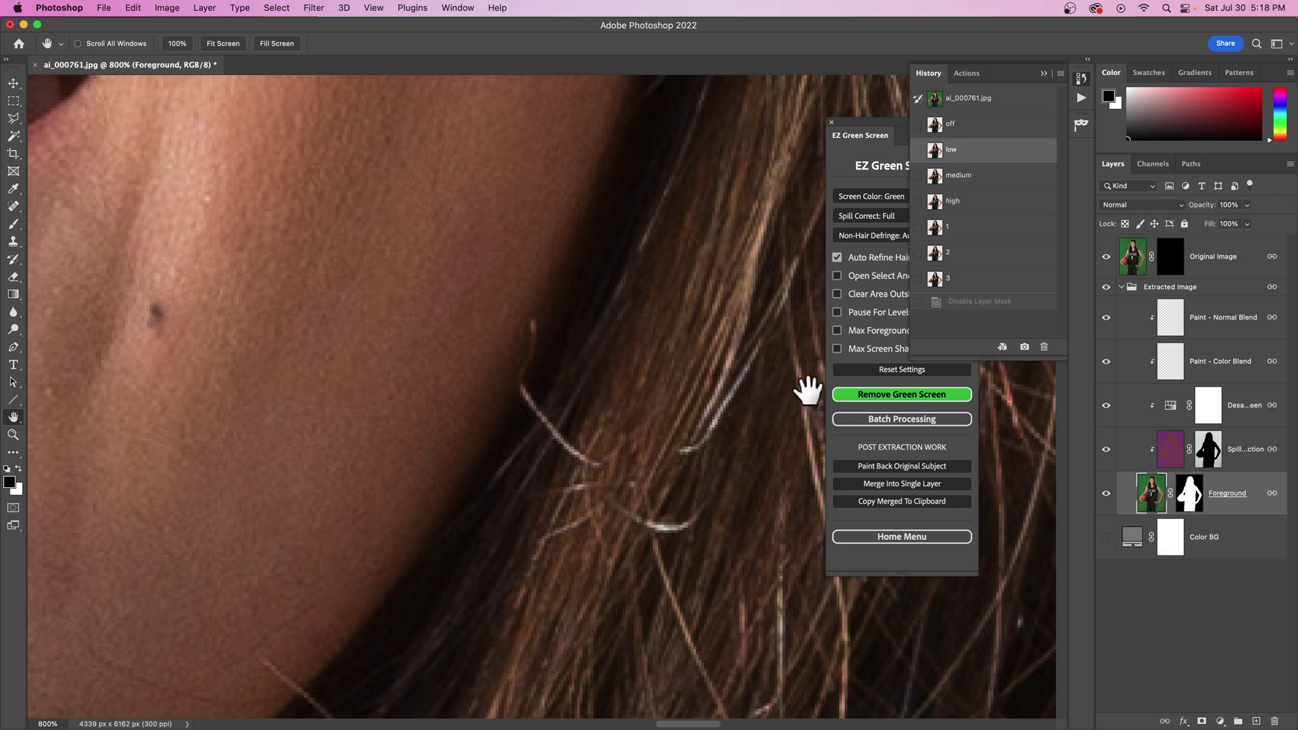
{"action": "left_click", "coordinate": [980, 177]}
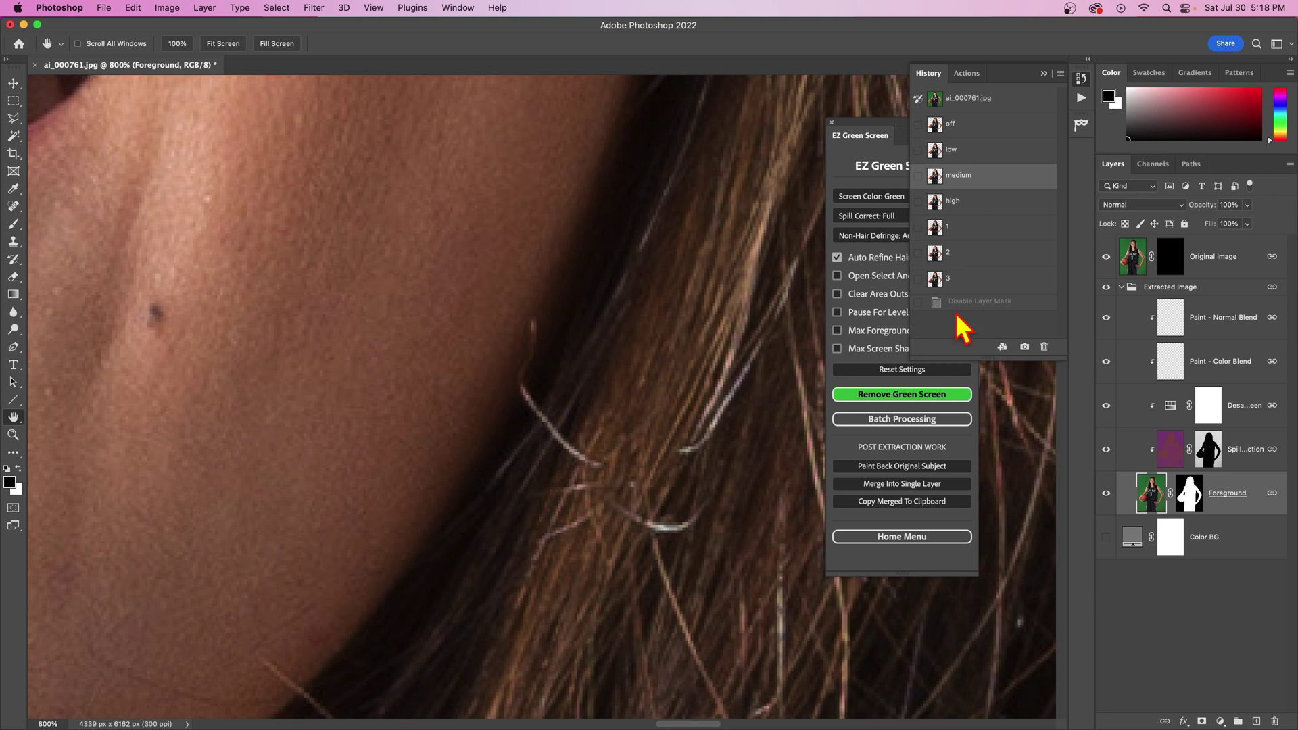
{"action": "left_click", "coordinate": [980, 204]}
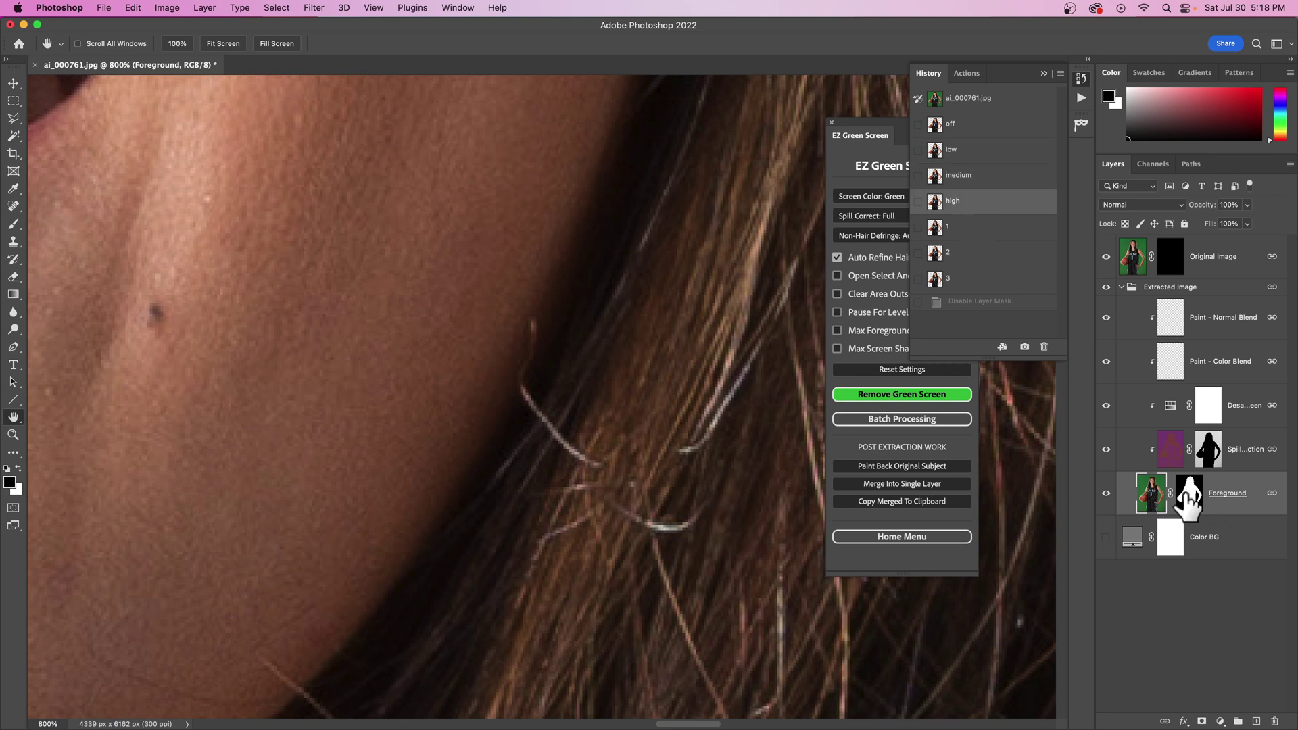
Load the Foreground mask as a selection and view the mask alone for 'off', 'high' and 3.
{"action": "left_click_drag", "start_coordinate": [1186, 497], "coordinate": [1189, 508]}
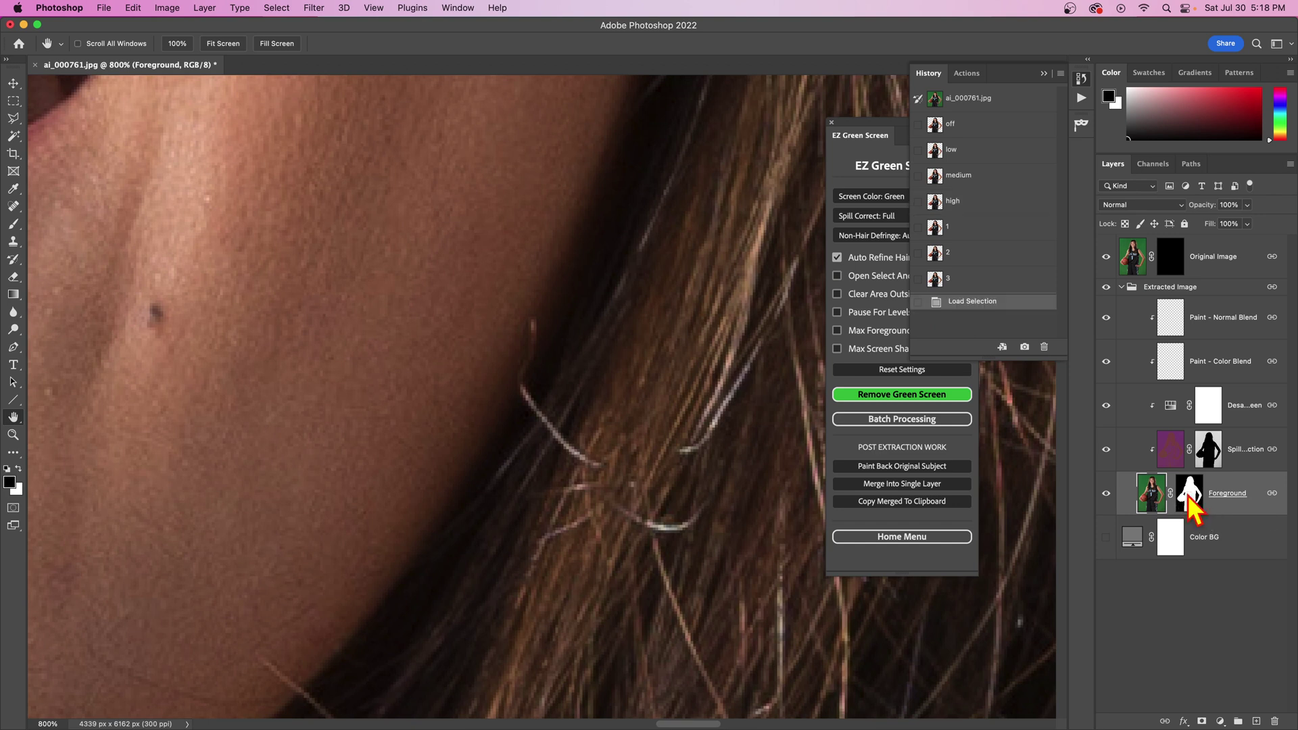
{"action": "left_click", "coordinate": [1187, 504], "text": "super"}
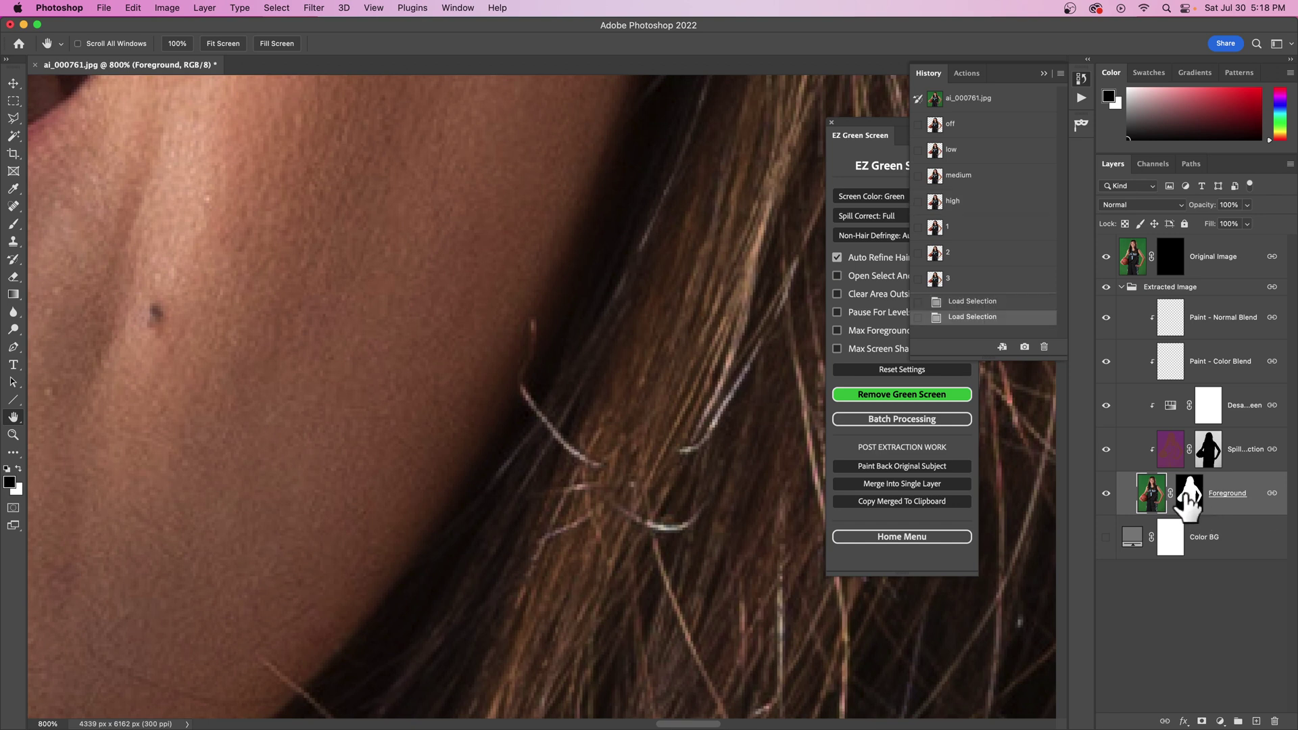
{"action": "left_click", "coordinate": [1190, 503], "text": "alt"}
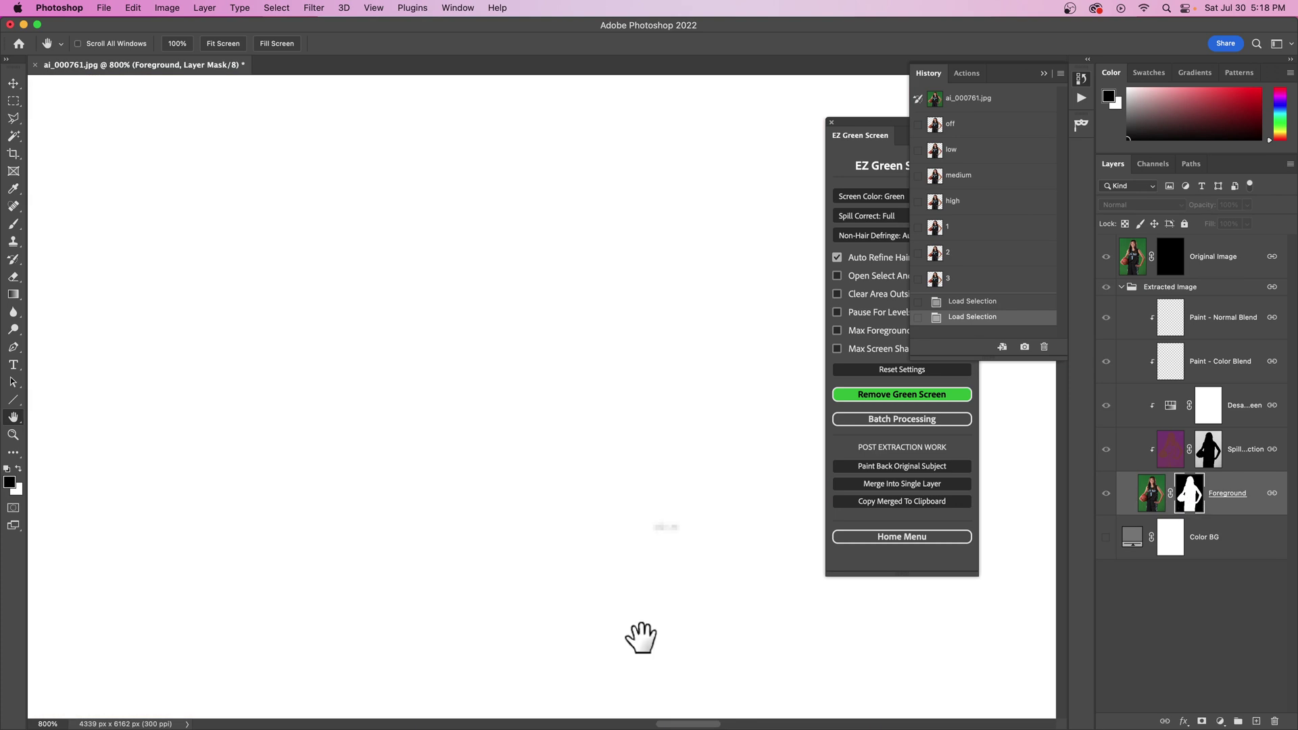
{"action": "left_click", "coordinate": [974, 129]}
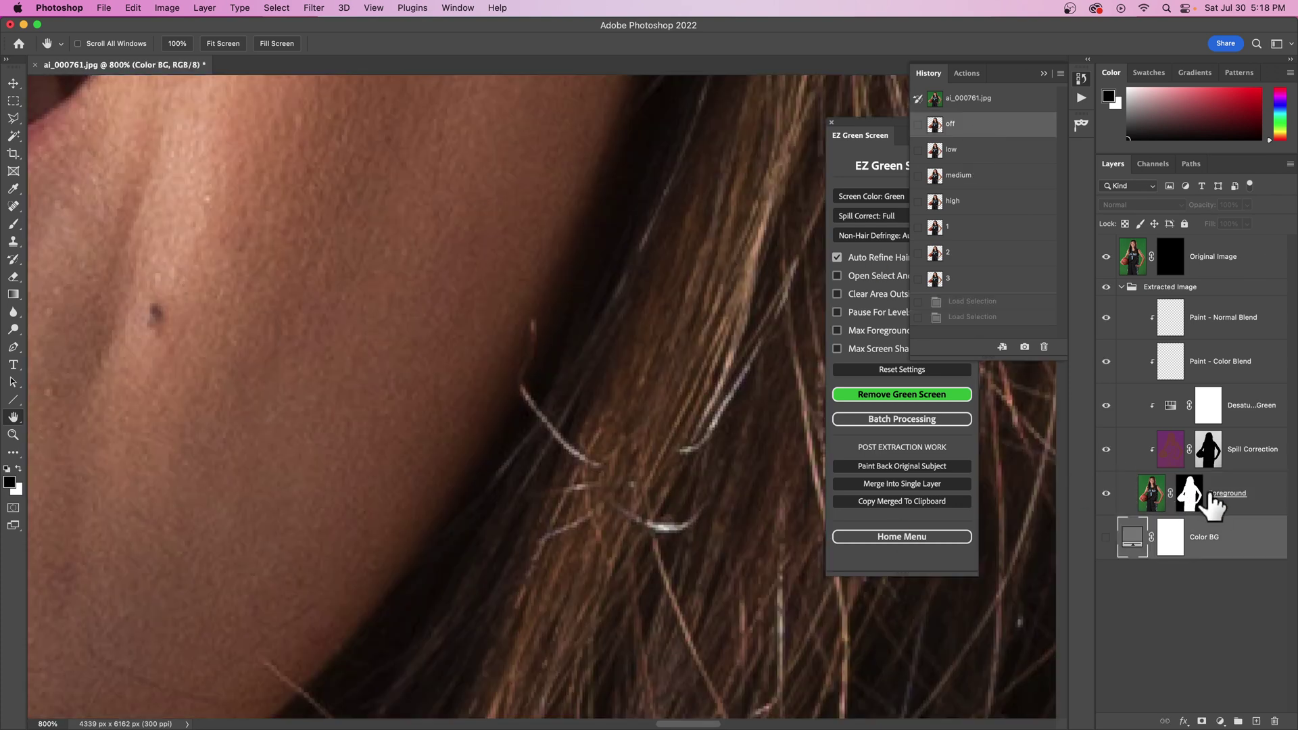
{"action": "left_click", "coordinate": [1192, 504], "text": "alt"}
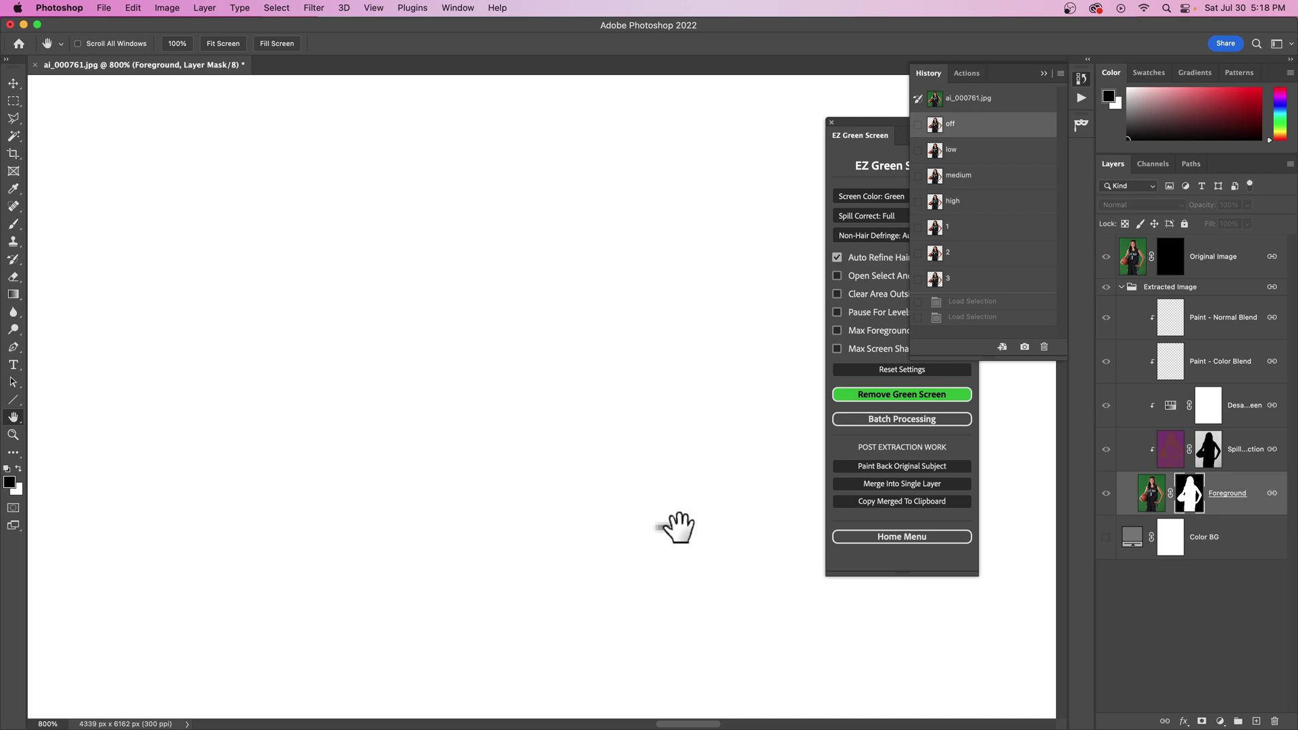
{"action": "left_click", "coordinate": [984, 203]}
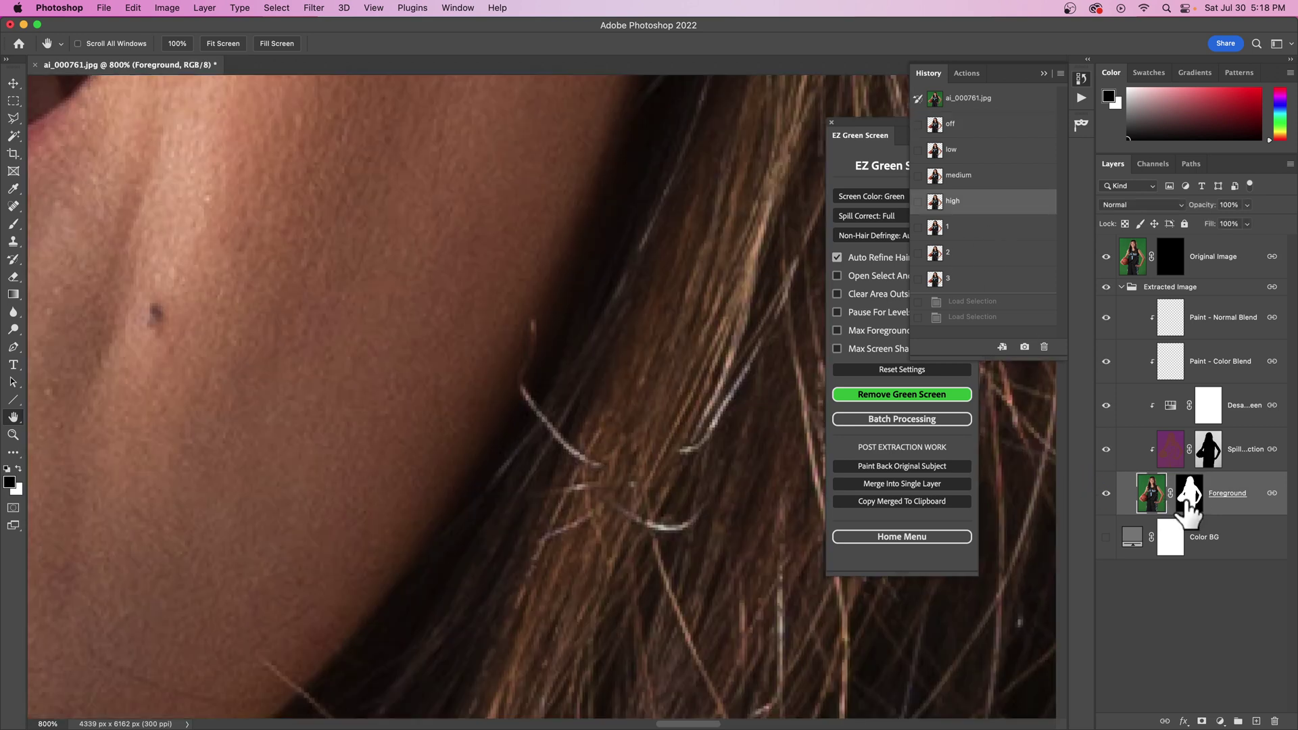
{"action": "left_click", "coordinate": [1191, 502], "text": "alt"}
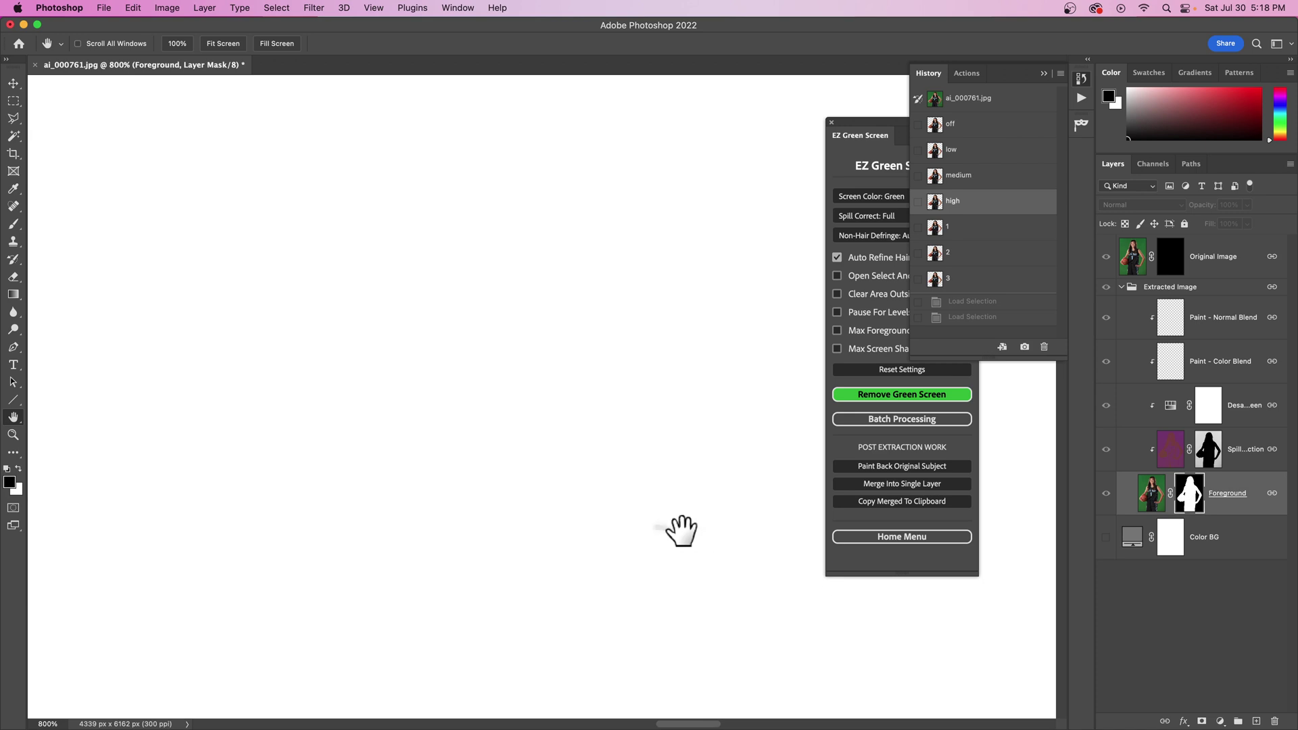
{"action": "left_click", "coordinate": [989, 282]}
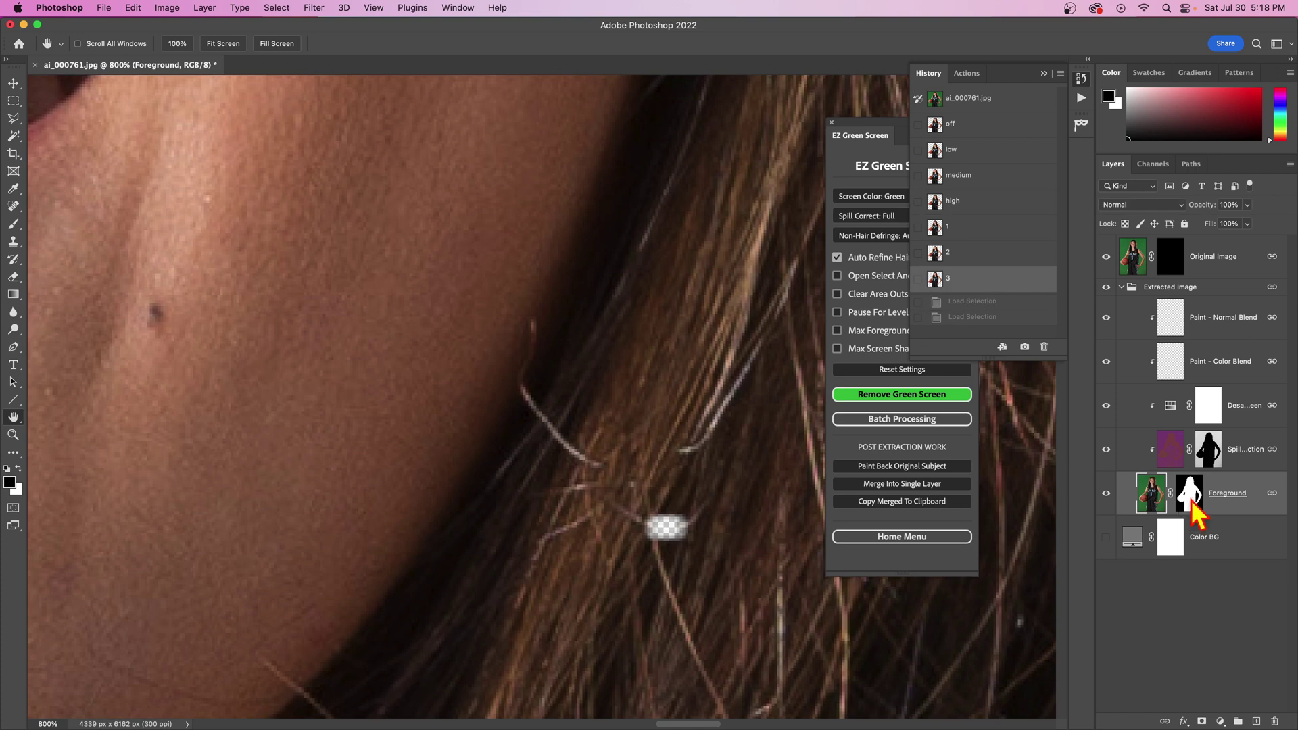
{"action": "left_click", "coordinate": [1191, 507], "text": "alt"}
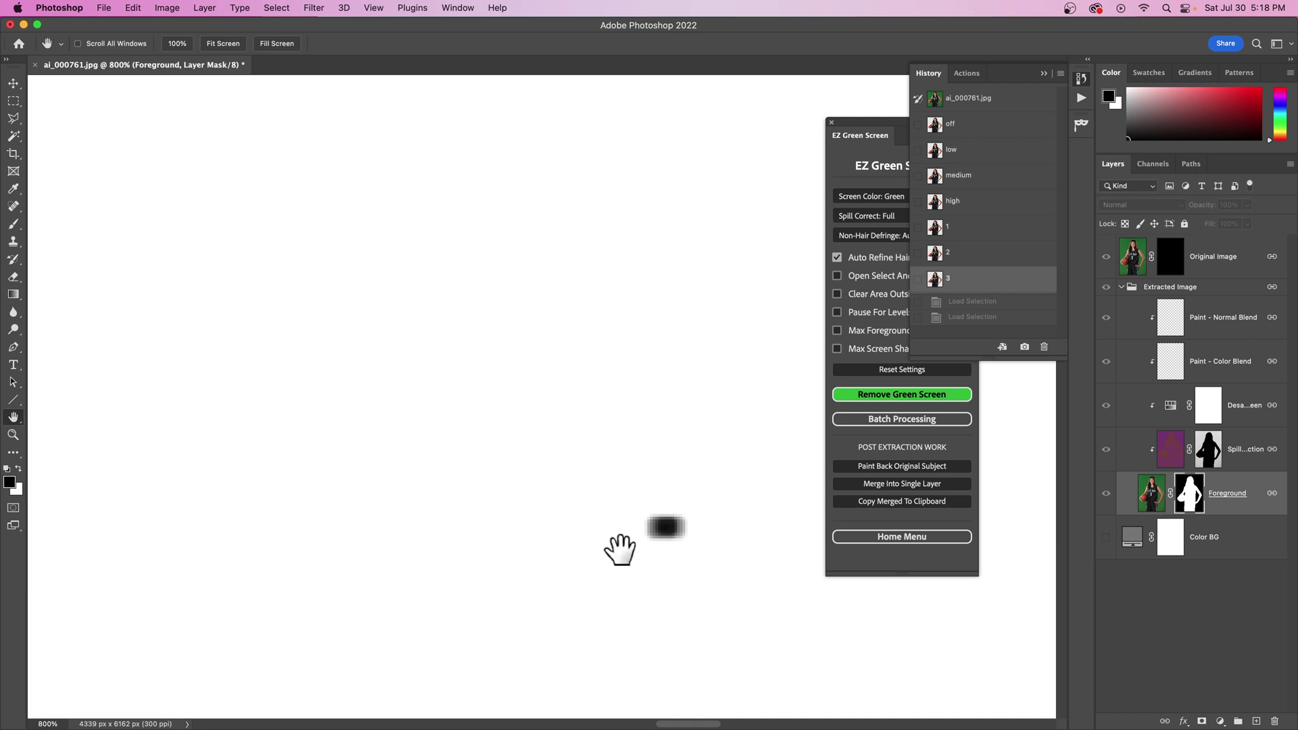
Fit the mask on screen, return to the Foreground cut-out image, and open Non-Hair Defringe.
{"action": "key", "text": "super+0"}
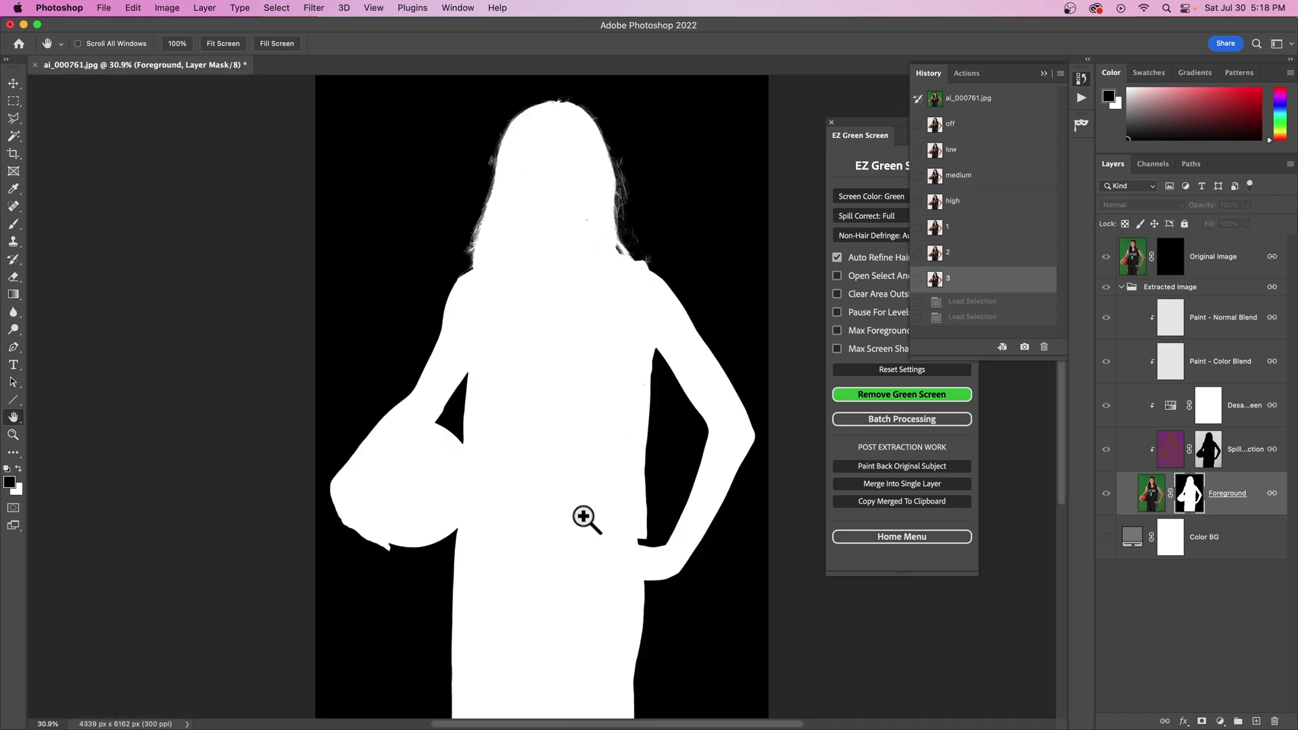
{"action": "left_click", "coordinate": [1134, 267]}
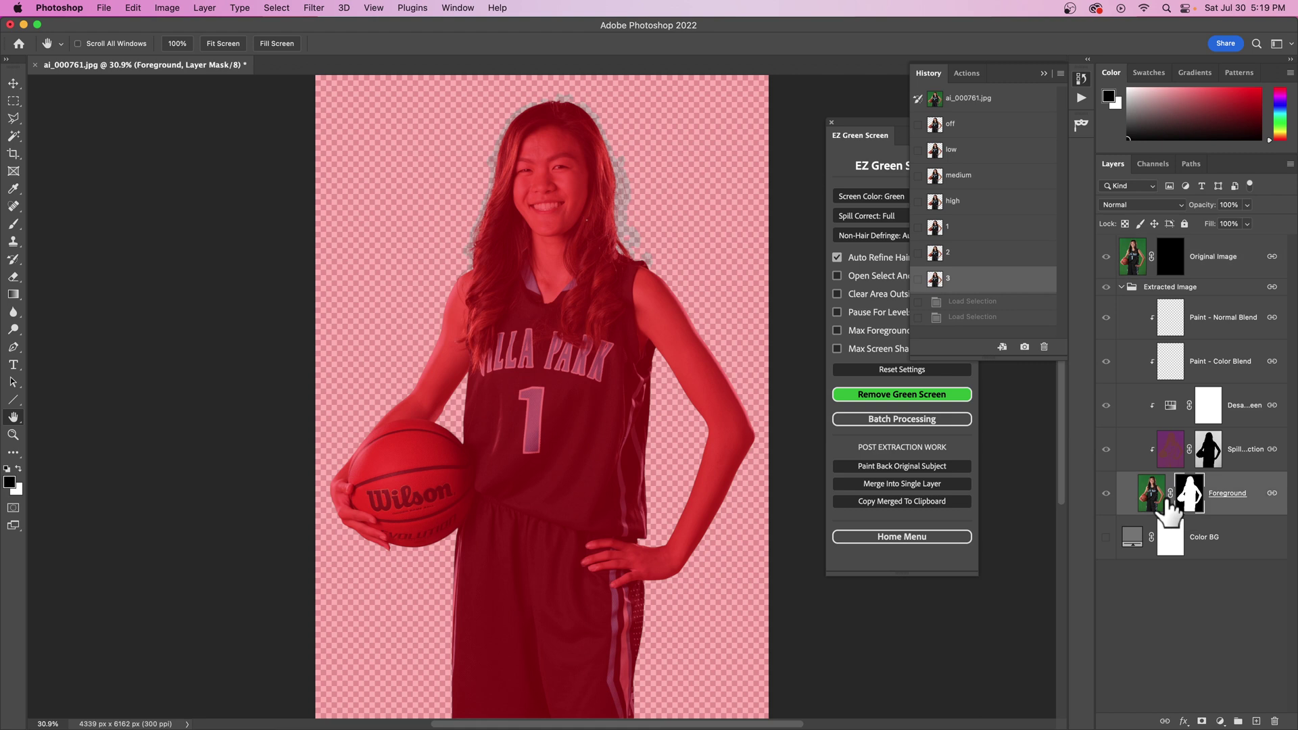
{"action": "left_click", "coordinate": [1152, 501]}
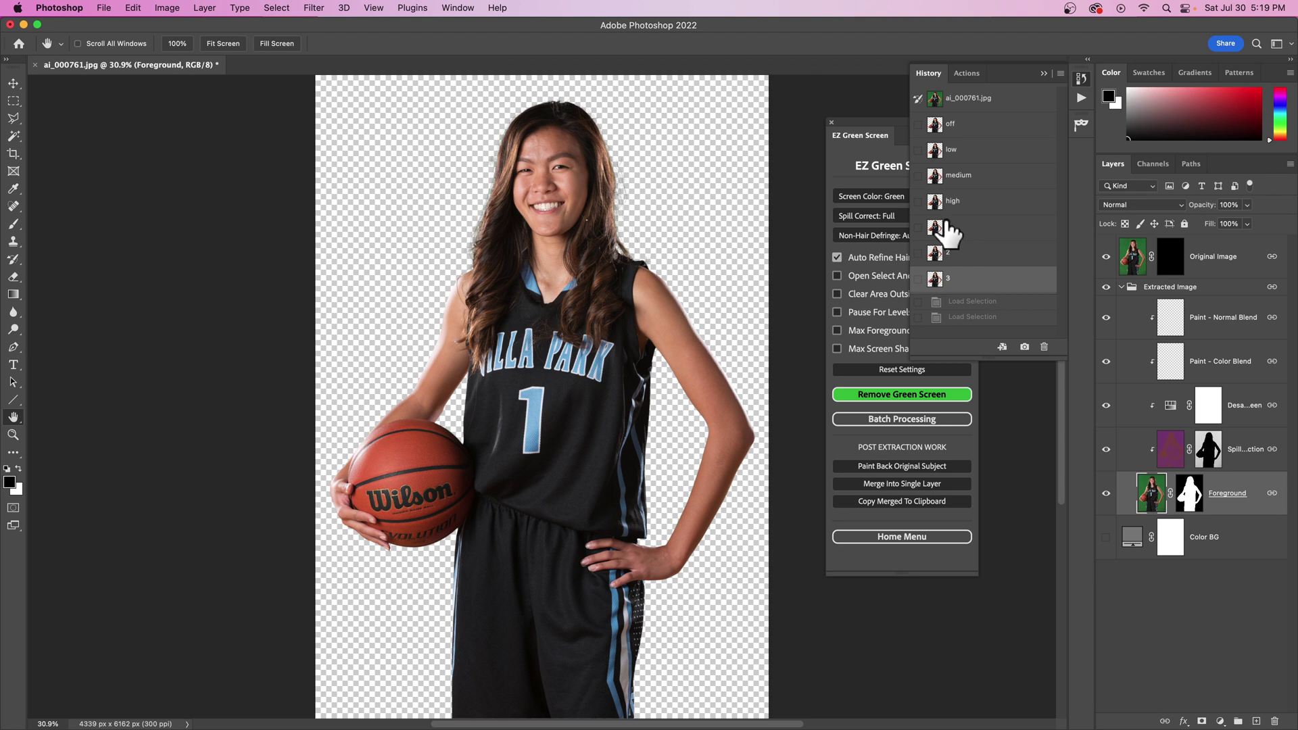
{"action": "left_click", "coordinate": [880, 238]}
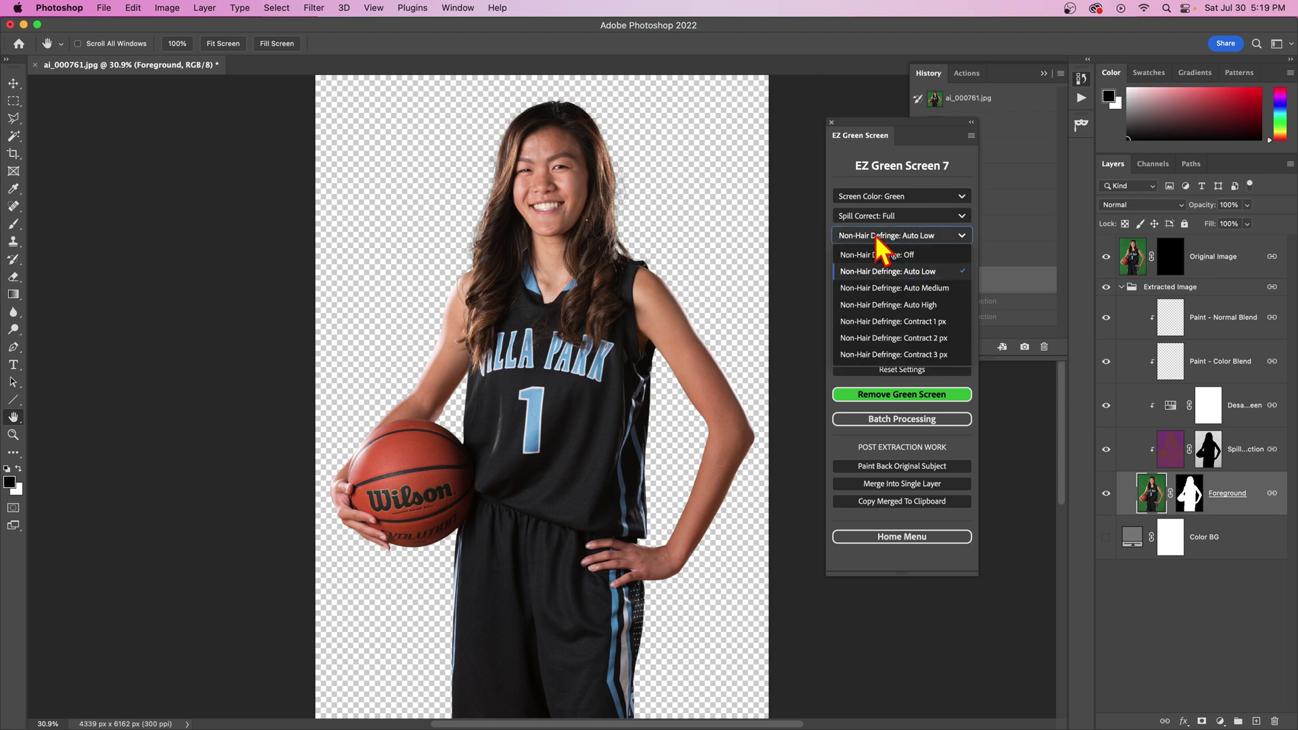
Dismiss the defringe list and zoom in close on the player's face.
{"action": "left_click", "coordinate": [454, 196]}
{"action": "left_click", "coordinate": [449, 197], "text": "super"}
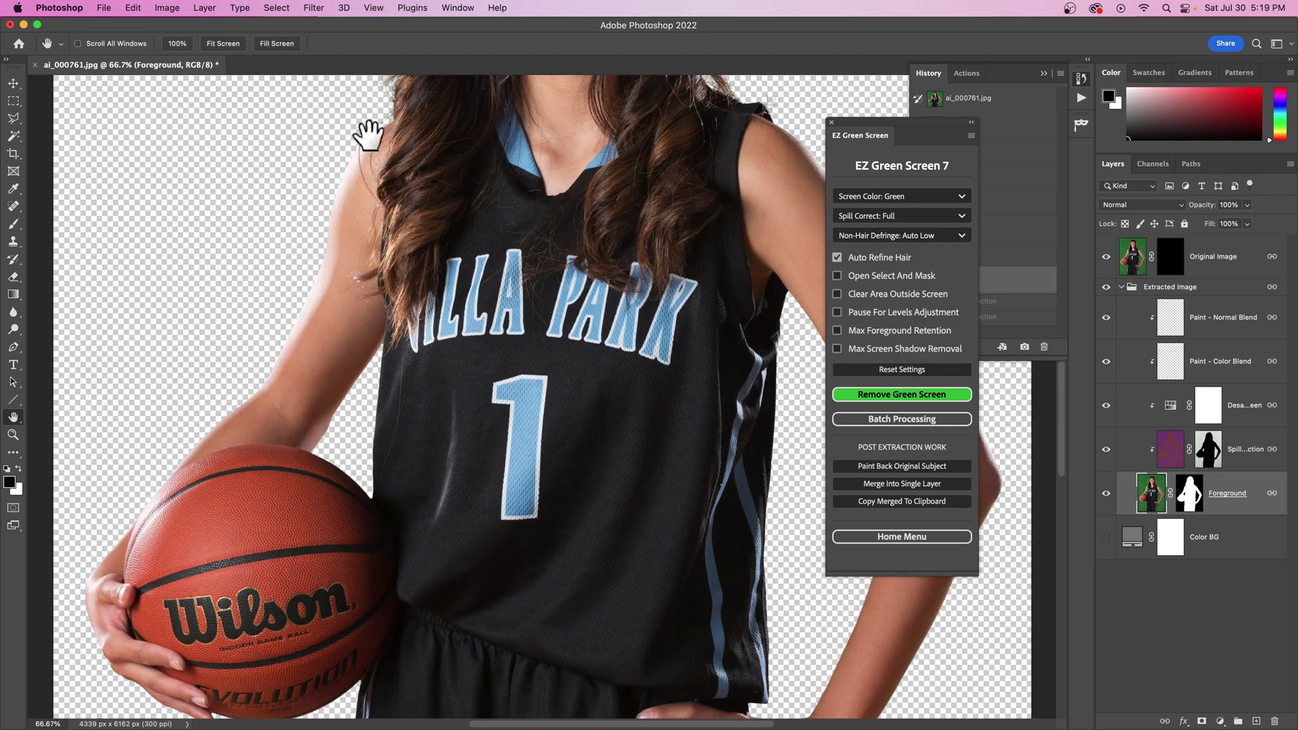
{"action": "left_click_drag", "start_coordinate": [368, 135], "coordinate": [446, 121]}
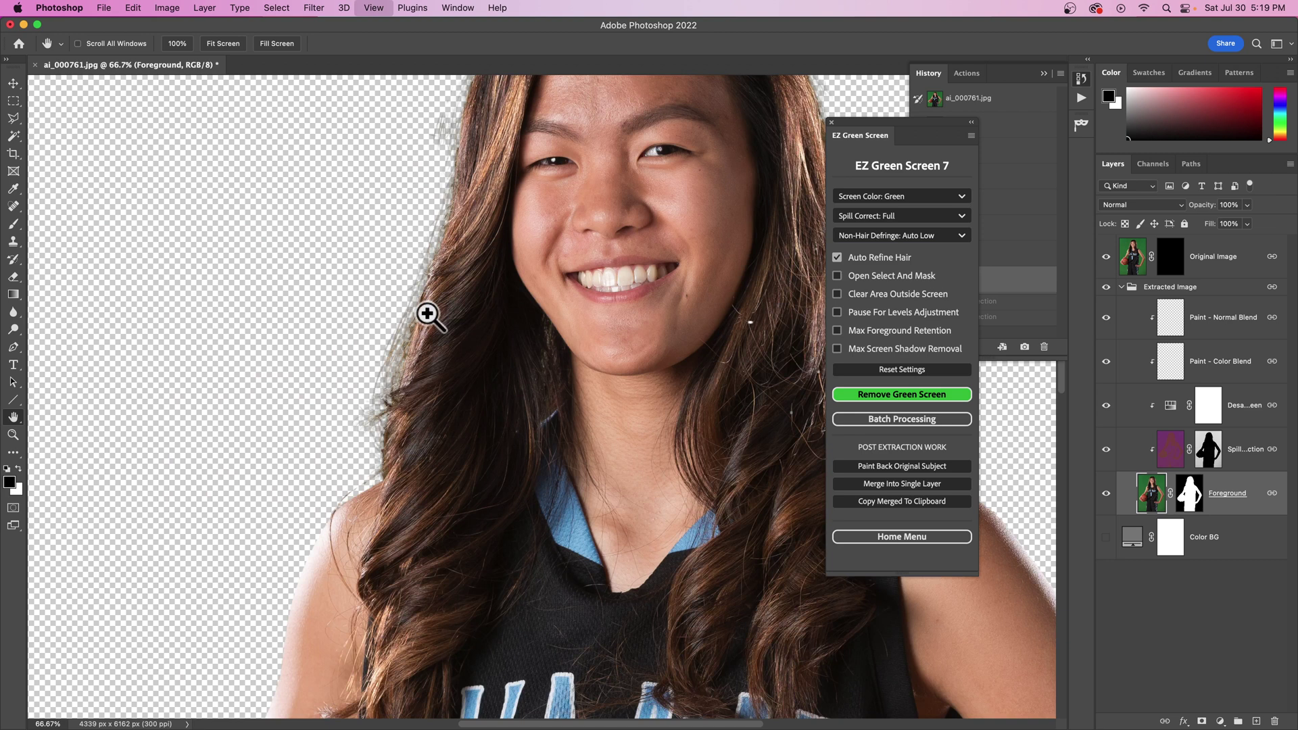
{"action": "left_click", "coordinate": [428, 314], "text": "super"}
{"action": "left_click_drag", "start_coordinate": [270, 336], "coordinate": [429, 240]}
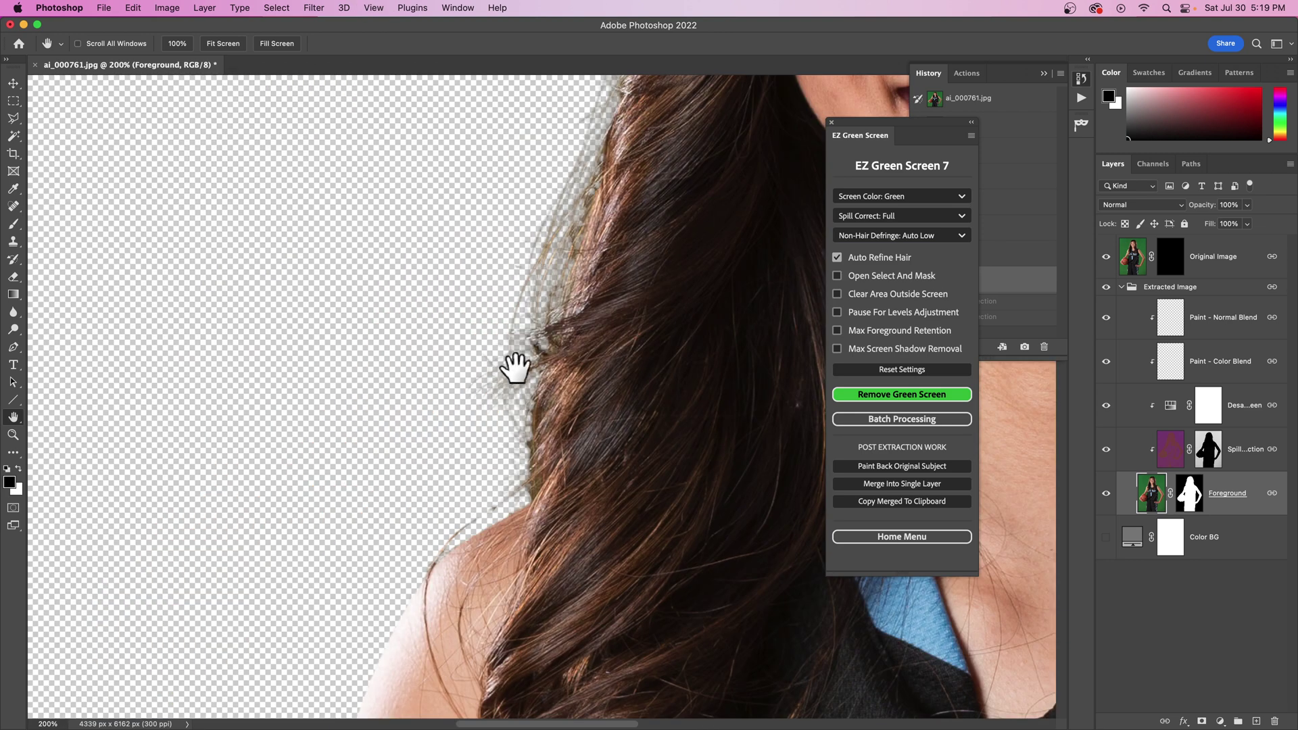
In History, toggle between the defringe off and high states, ending on high.
{"action": "left_click", "coordinate": [1006, 91]}
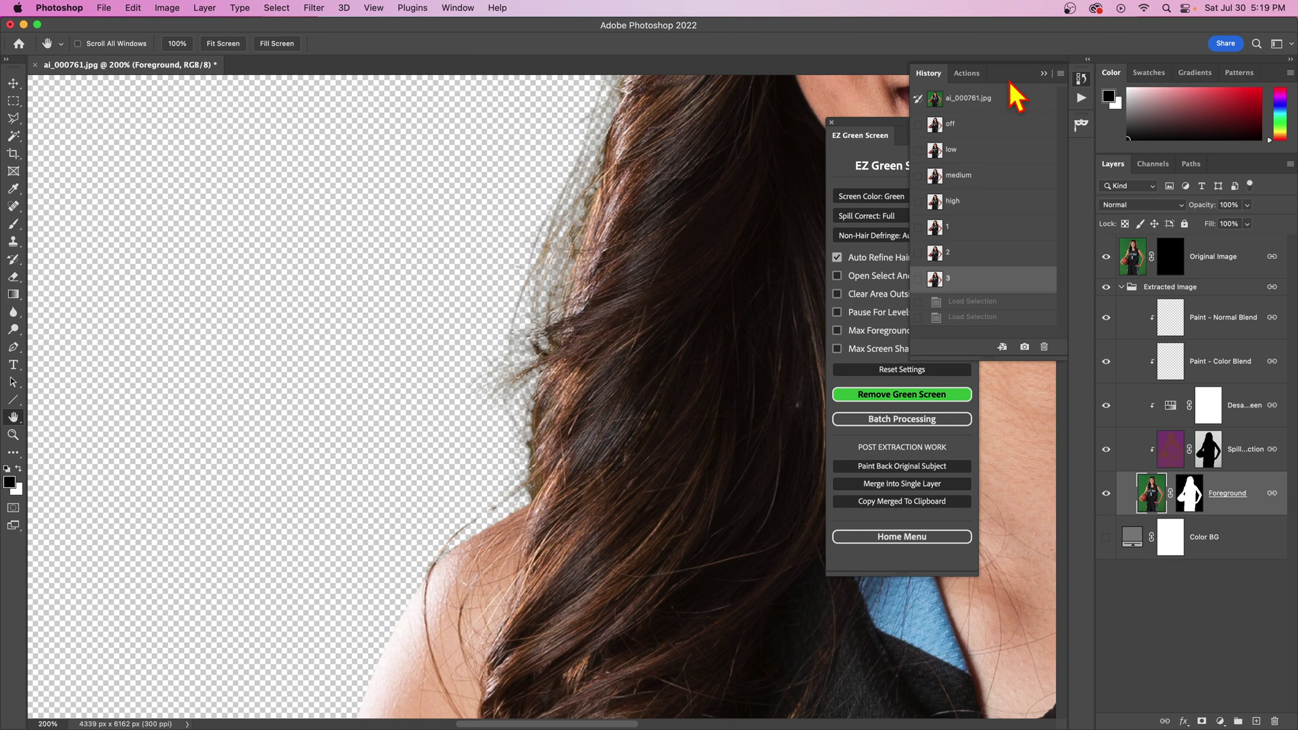
{"action": "left_click", "coordinate": [978, 125]}
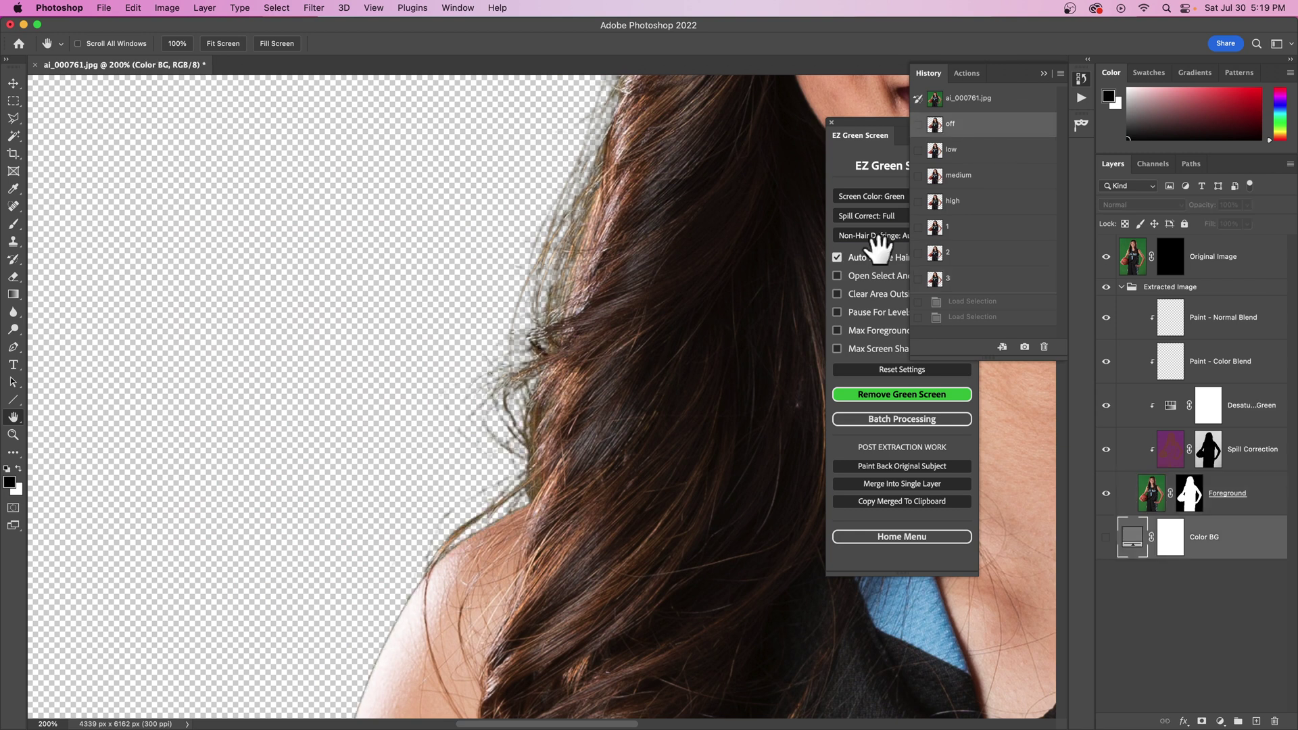
{"action": "left_click", "coordinate": [967, 206]}
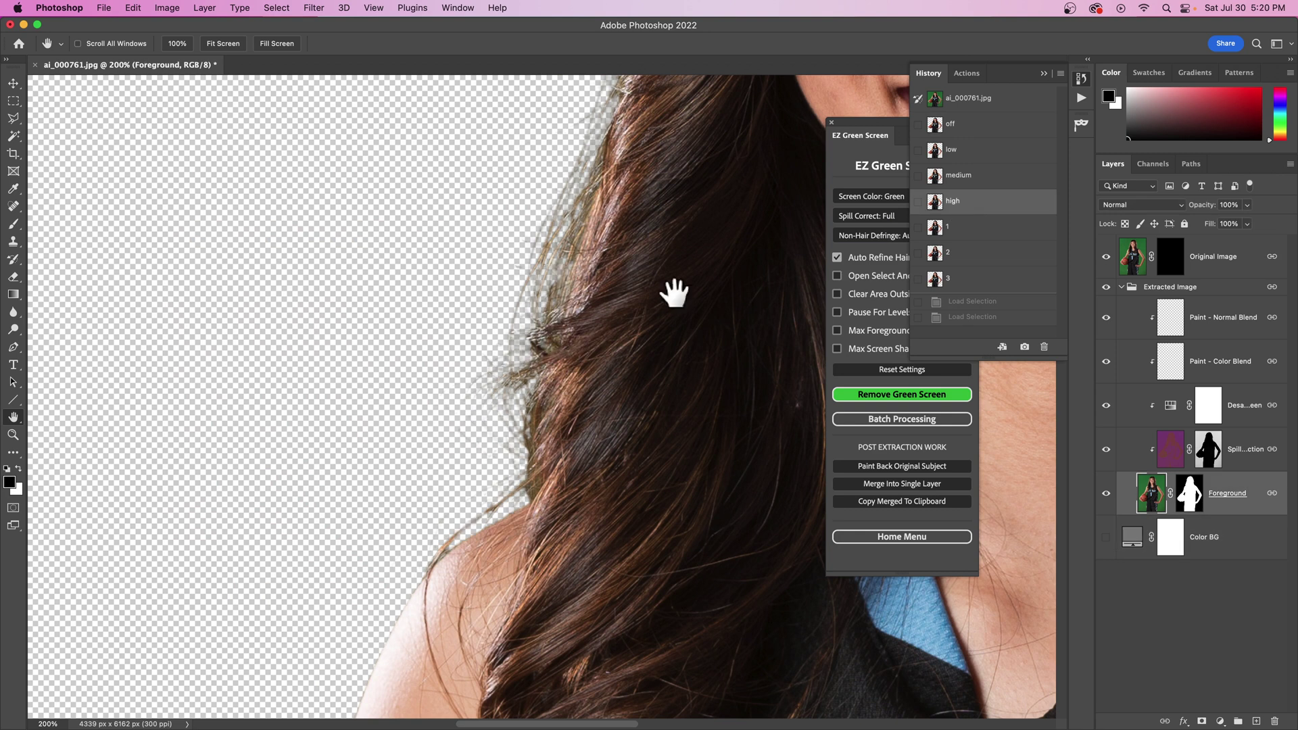
{"action": "left_click", "coordinate": [968, 130]}
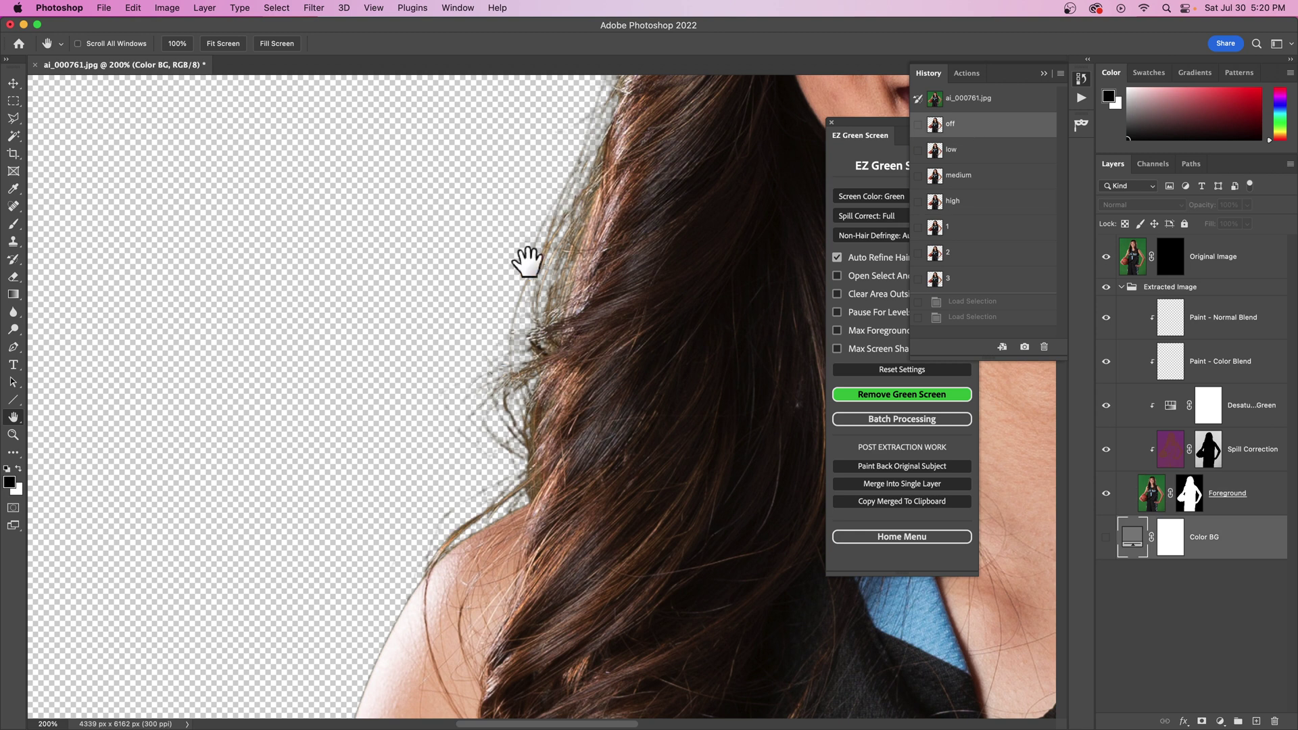
{"action": "left_click", "coordinate": [974, 207]}
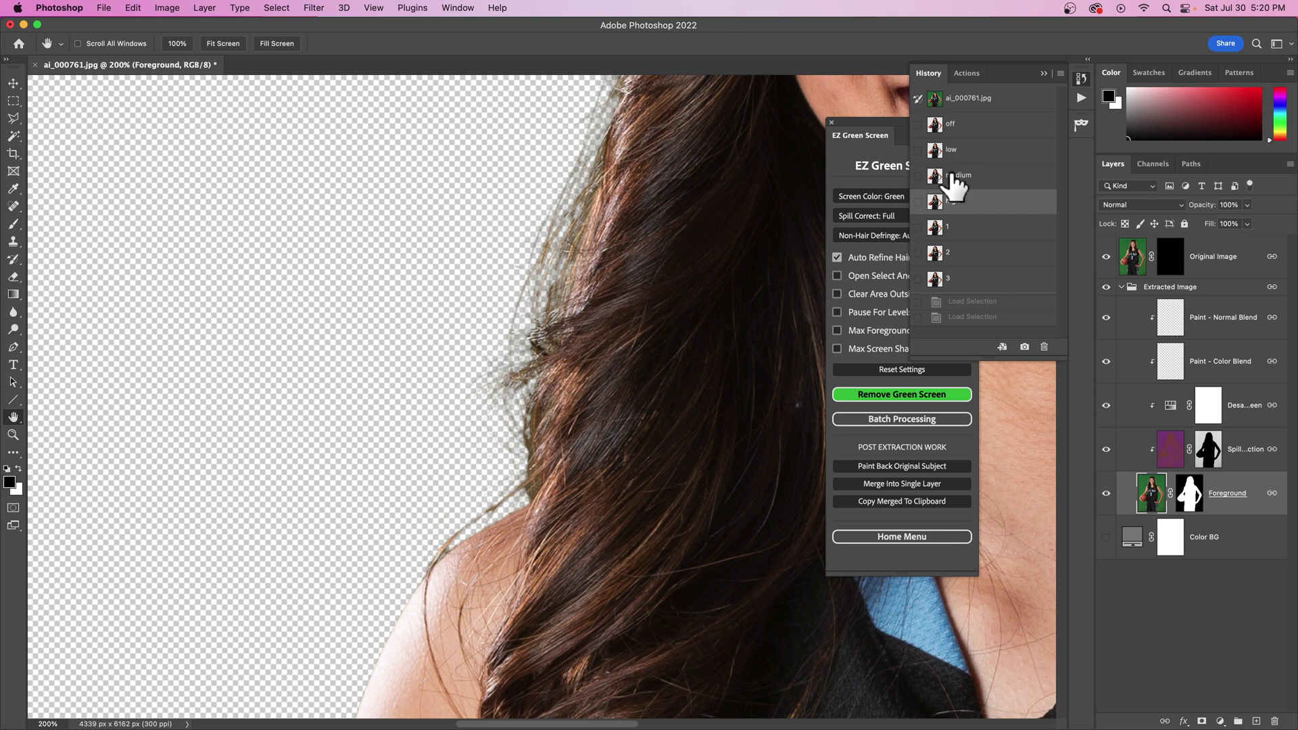
{"action": "left_click", "coordinate": [1003, 125]}
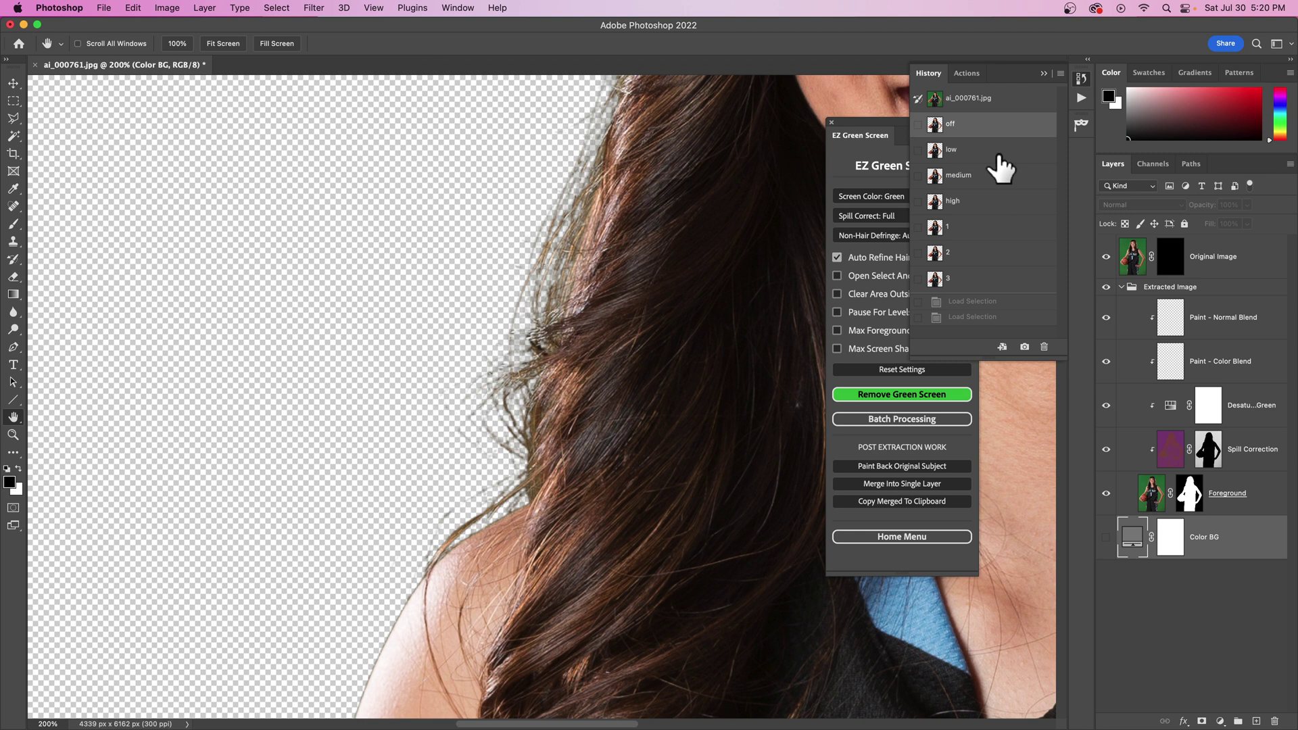
{"action": "left_click", "coordinate": [979, 204]}
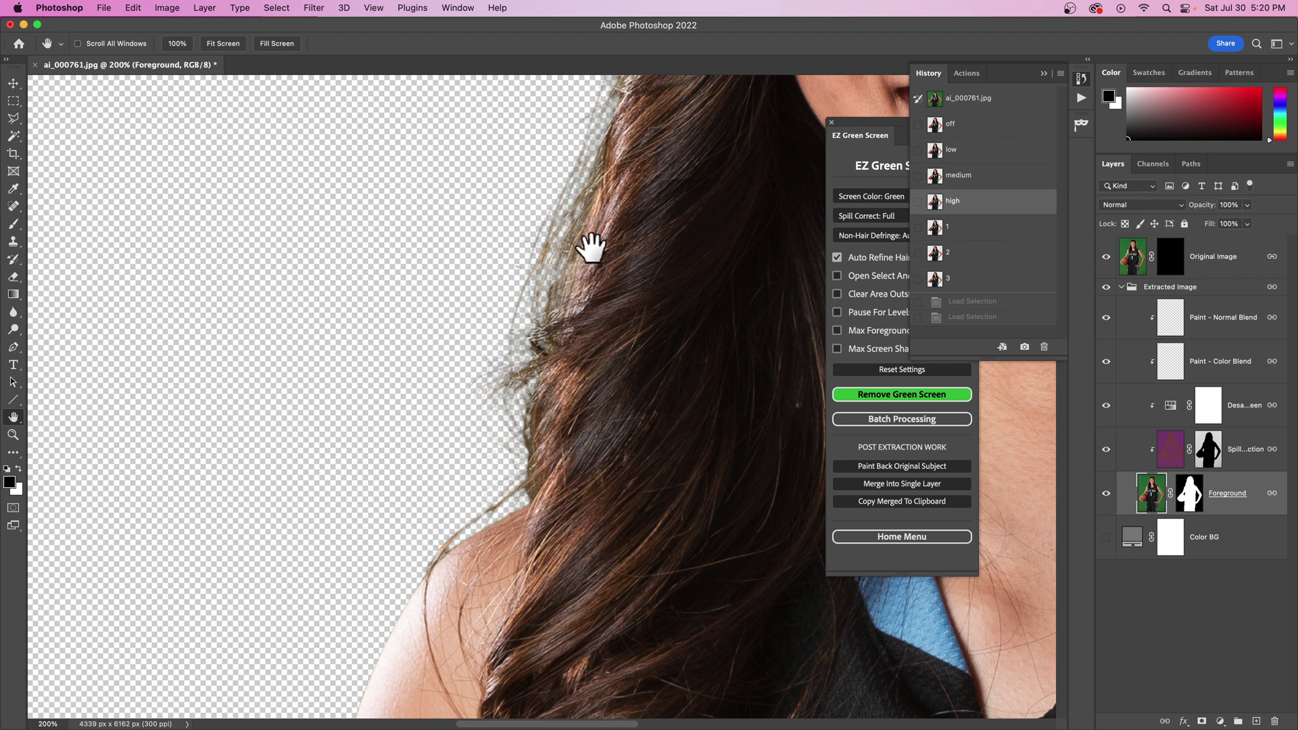
At the face, toggle History between defringe off and high, check state 1, finish on 3.
{"action": "key", "text": "h"}
{"action": "left_click_drag", "start_coordinate": [594, 173], "coordinate": [504, 155]}
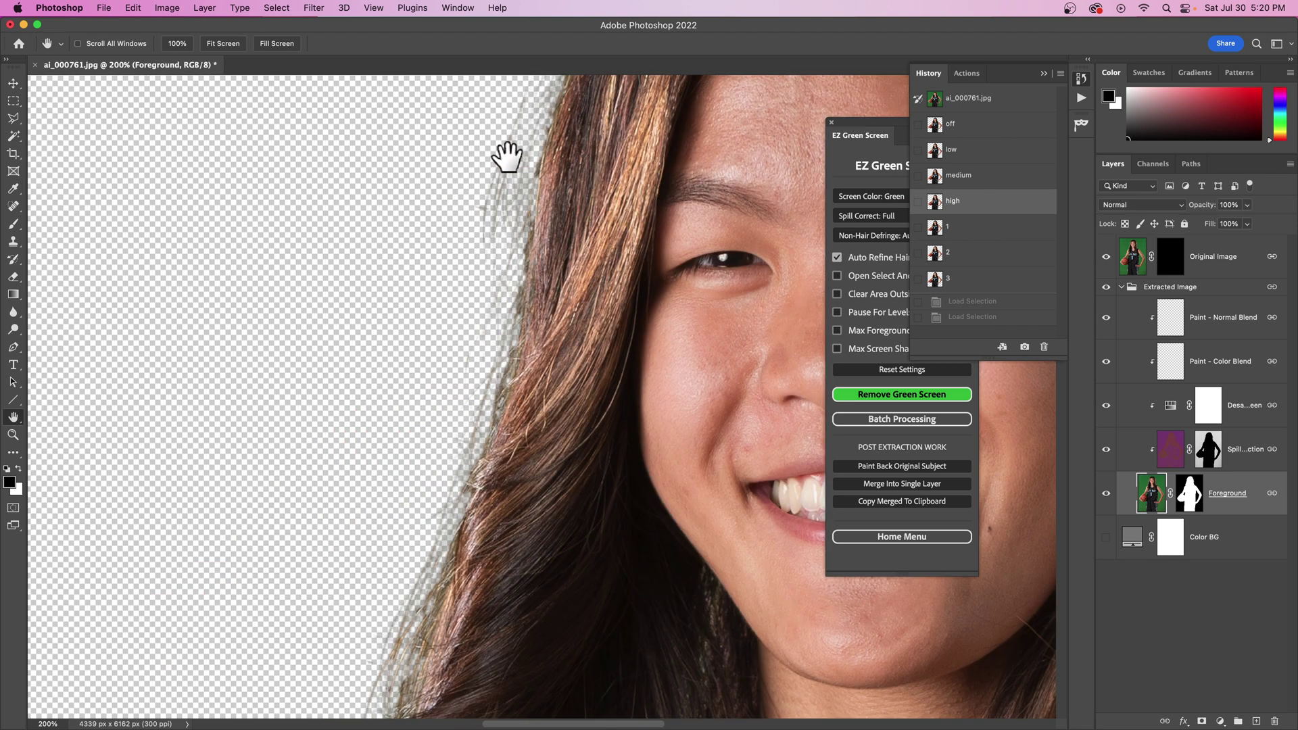
{"action": "left_click", "coordinate": [971, 128]}
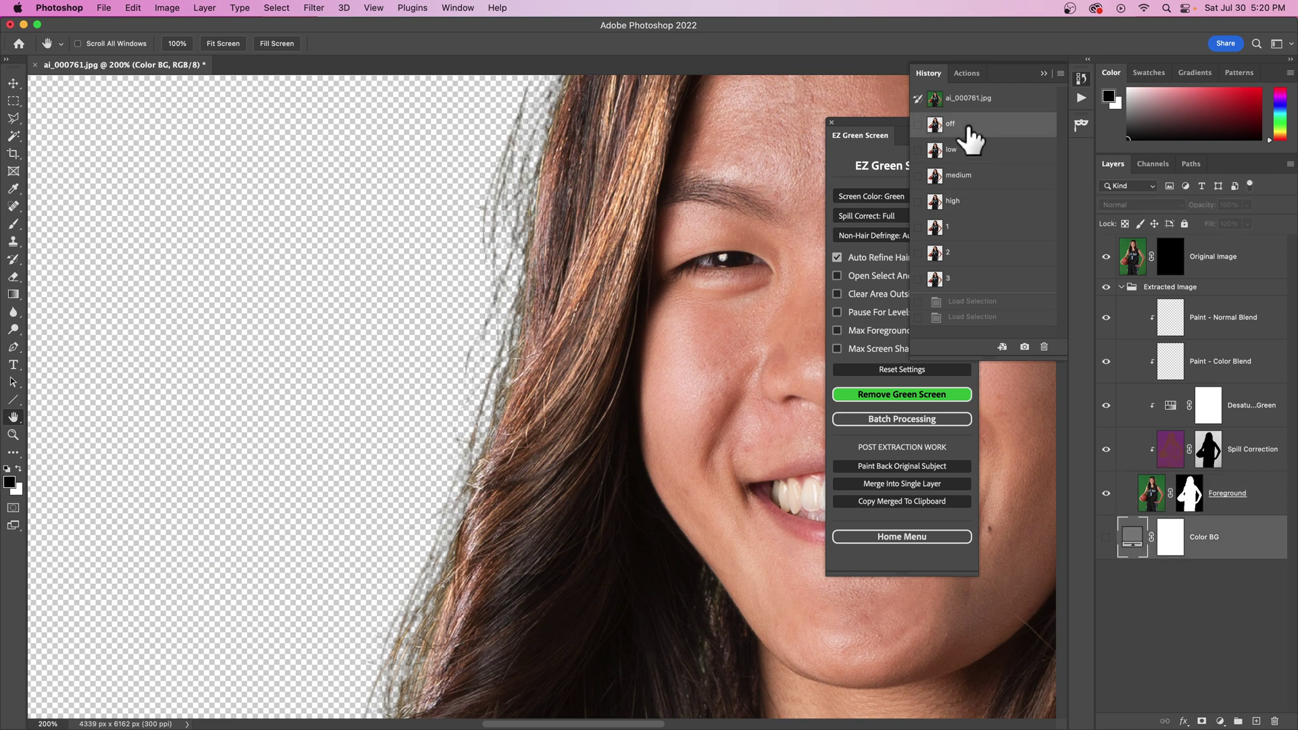
{"action": "left_click", "coordinate": [987, 211]}
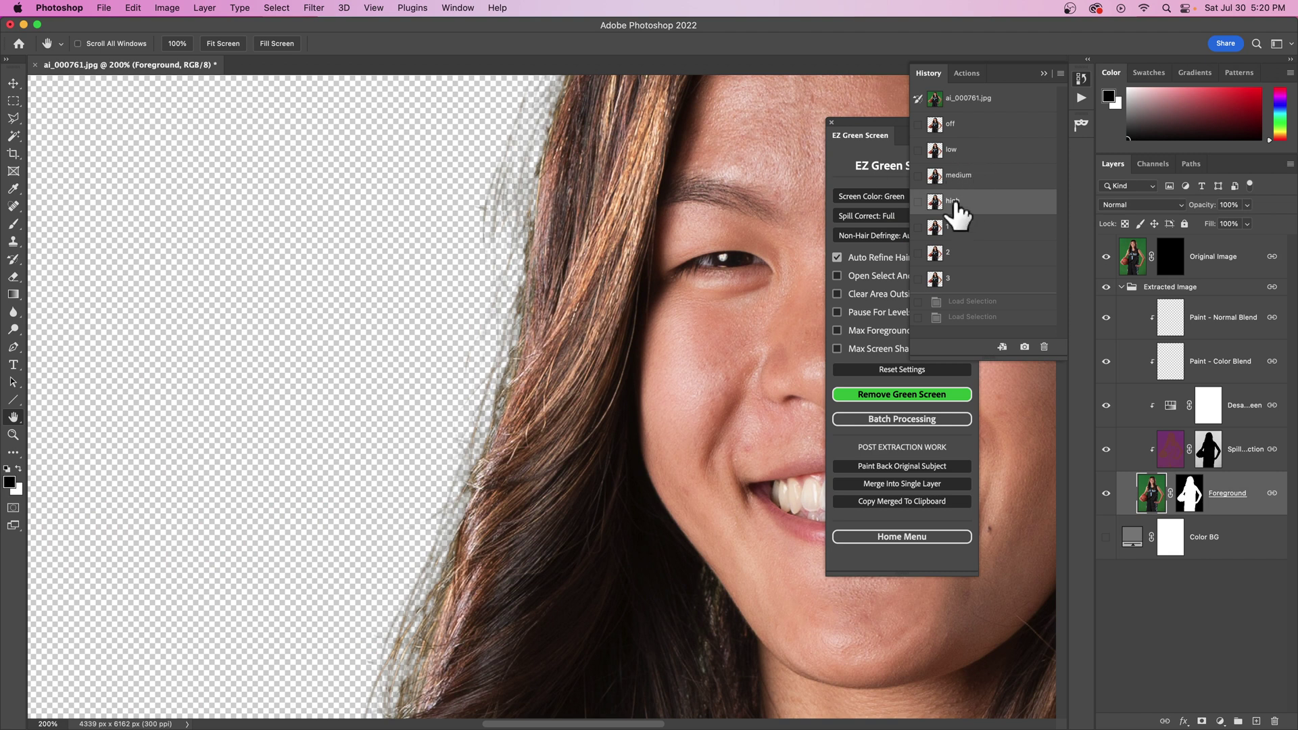
{"action": "left_click", "coordinate": [970, 127]}
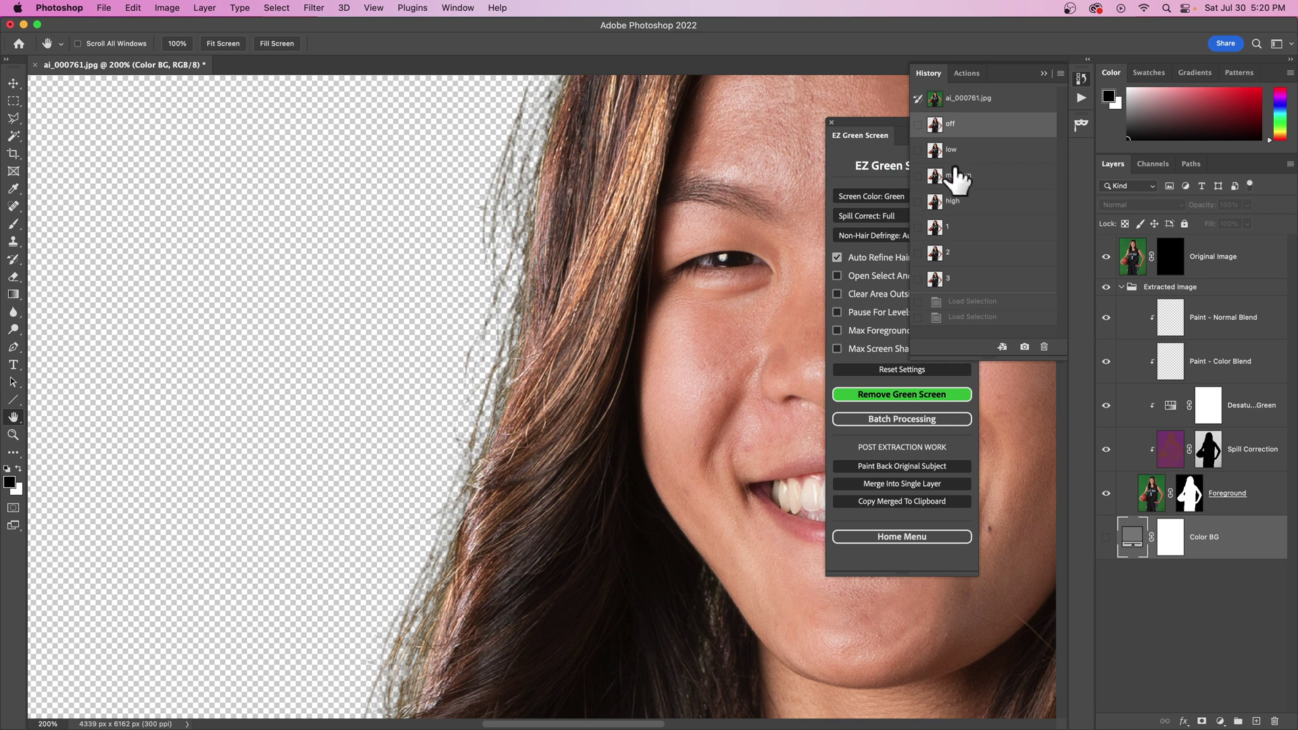
{"action": "left_click", "coordinate": [987, 203]}
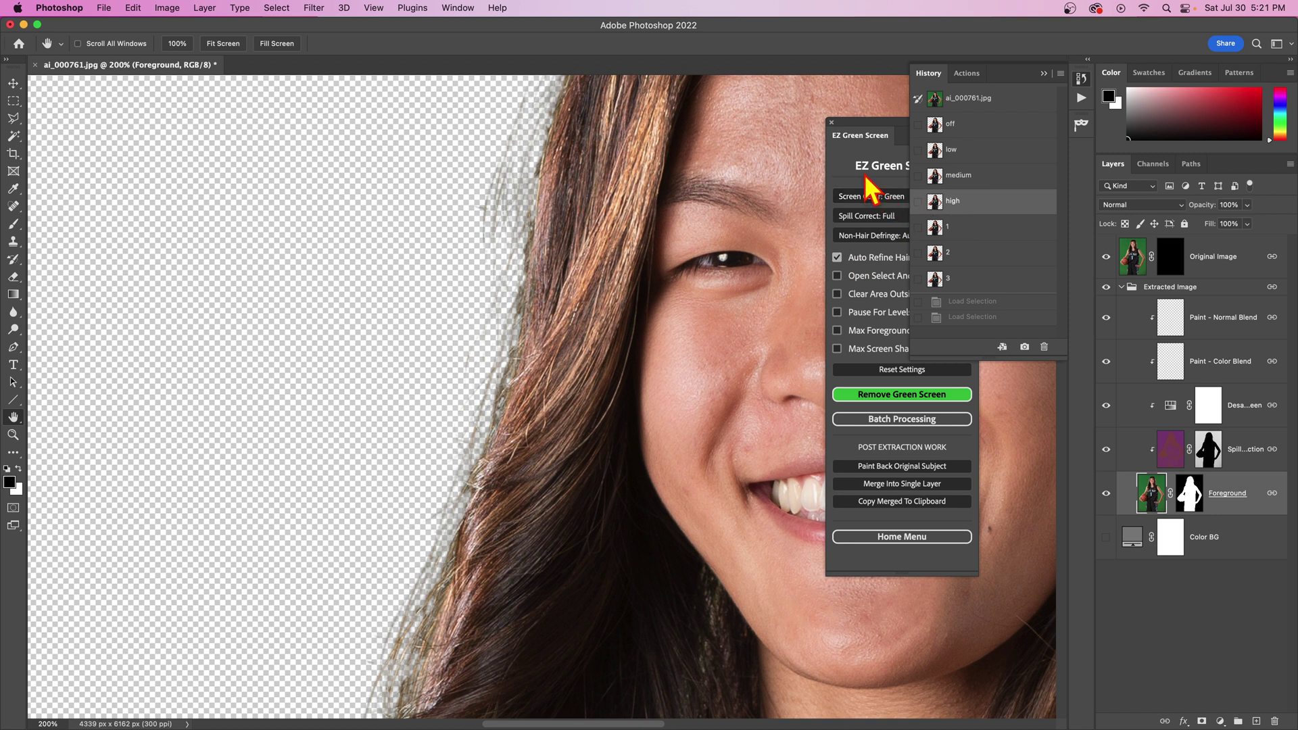
{"action": "left_click", "coordinate": [958, 229]}
{"action": "left_click", "coordinate": [954, 280]}
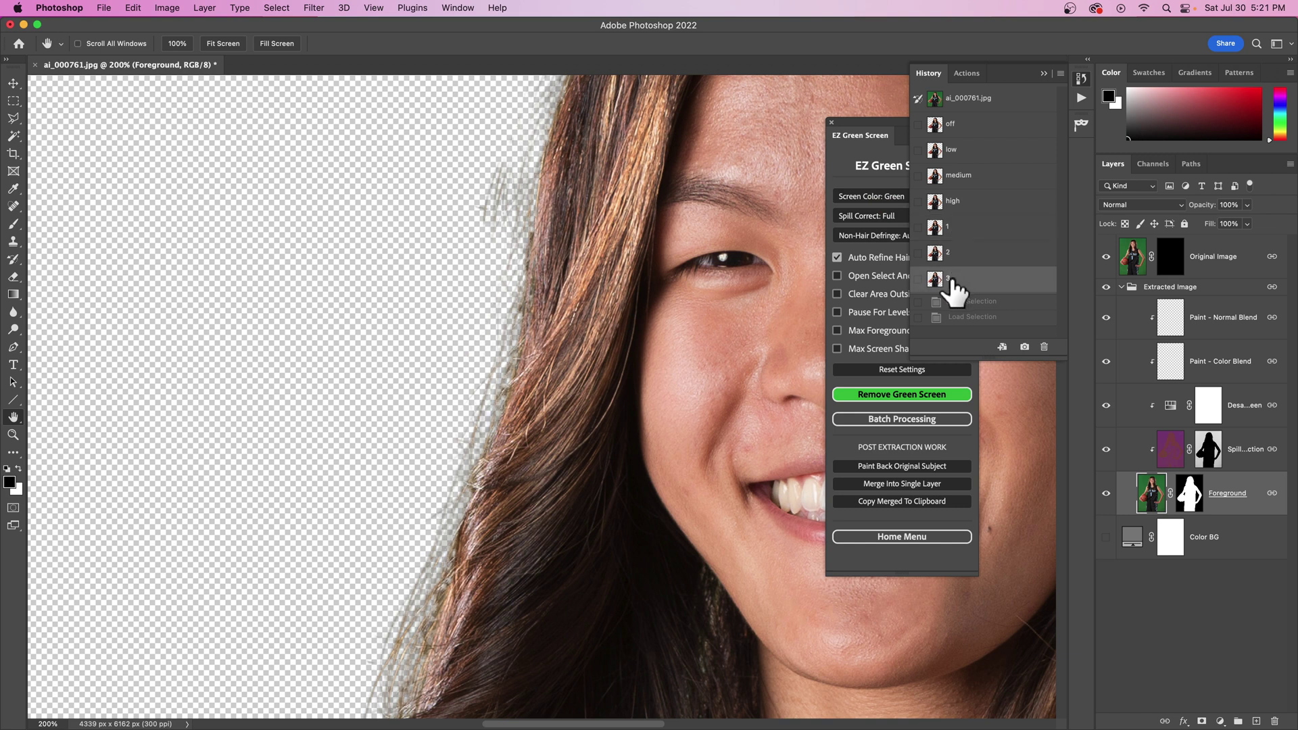
Show the Foreground layer mask alone at the defringe-off state and collapse the History panel.
{"action": "left_click", "coordinate": [1192, 496], "text": "alt"}
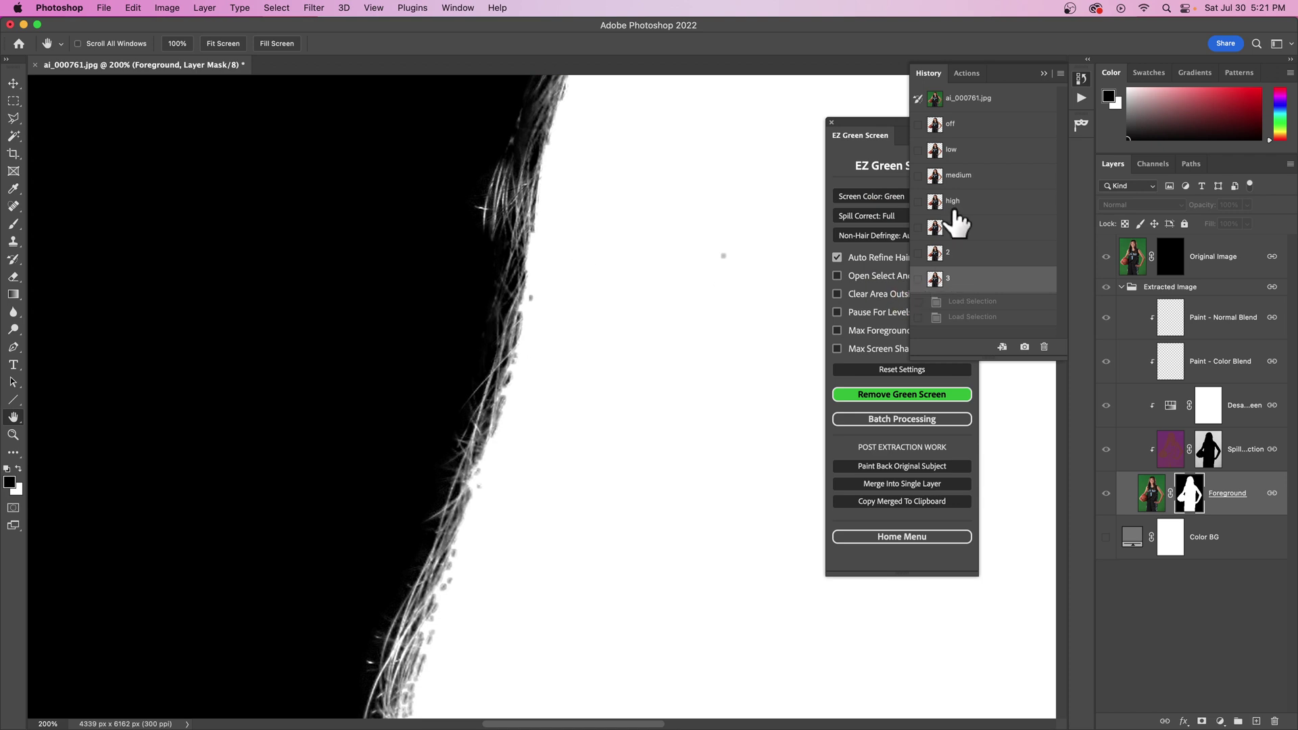
{"action": "left_click", "coordinate": [980, 128]}
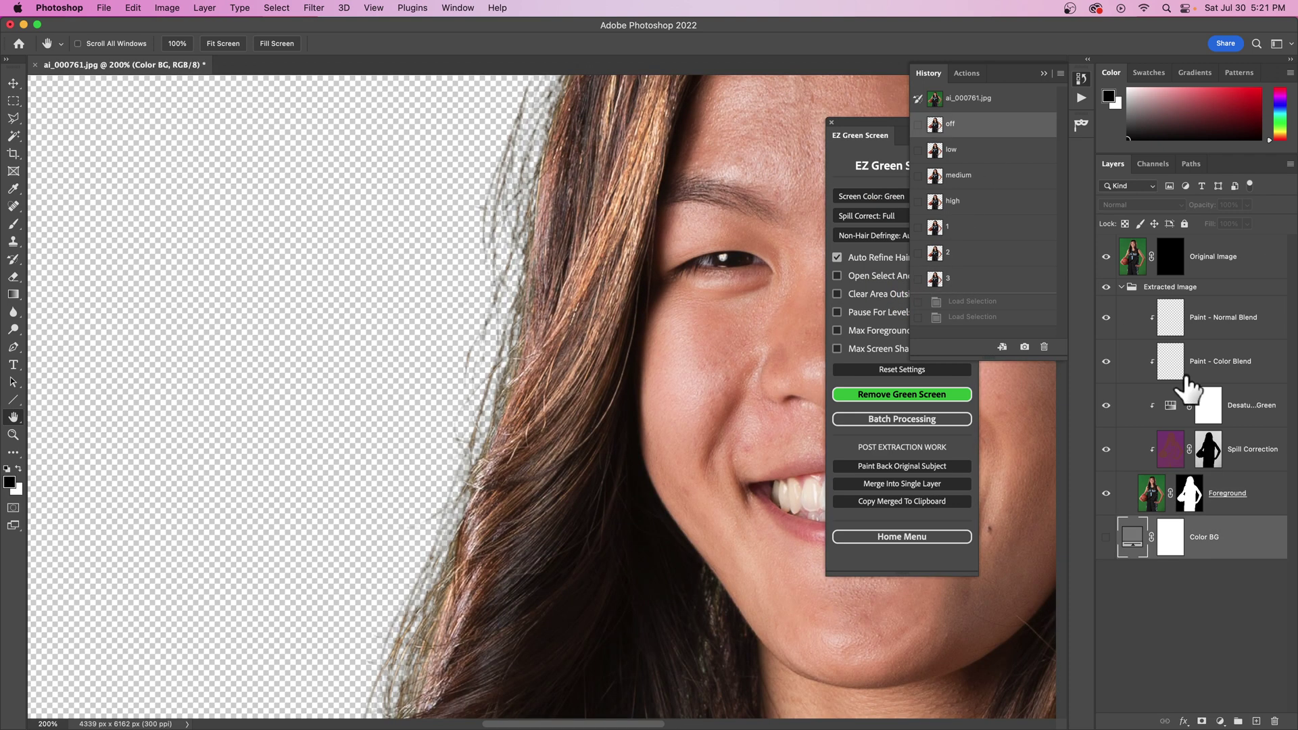
{"action": "left_click", "coordinate": [1188, 488], "text": "alt"}
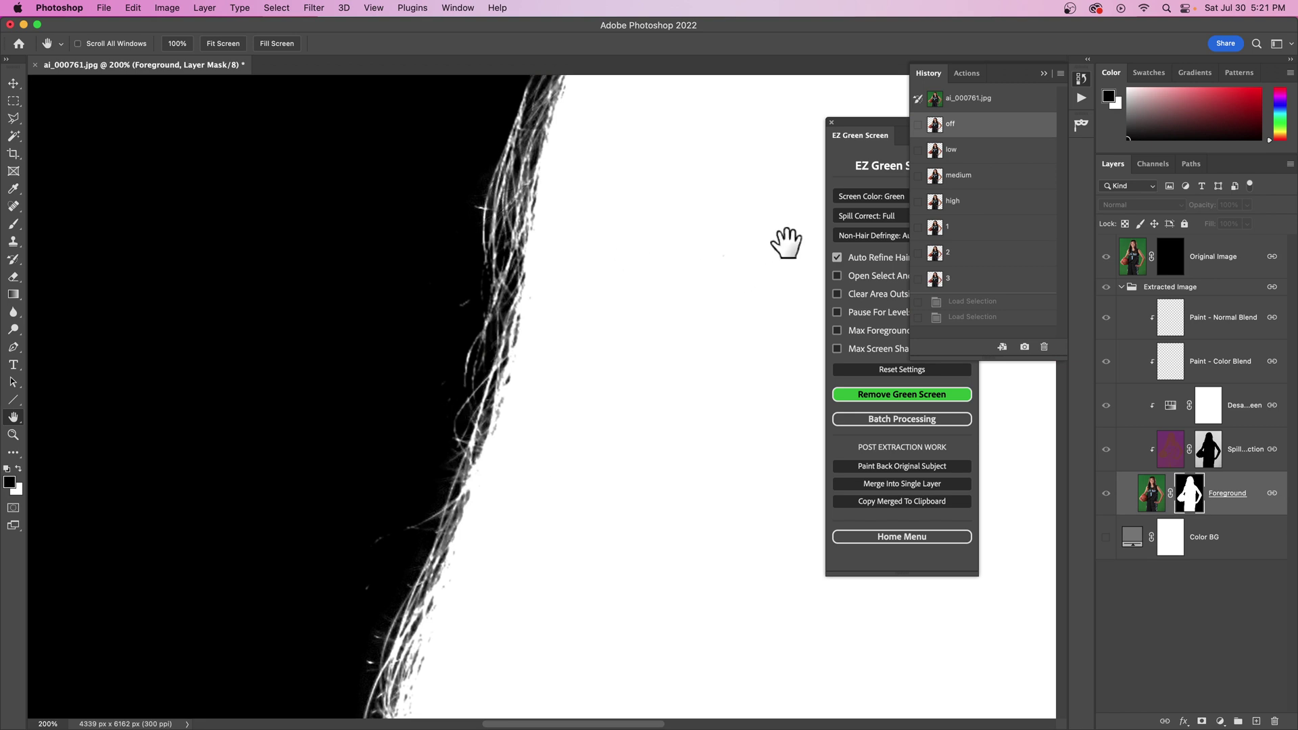
{"action": "left_click", "coordinate": [1043, 73]}
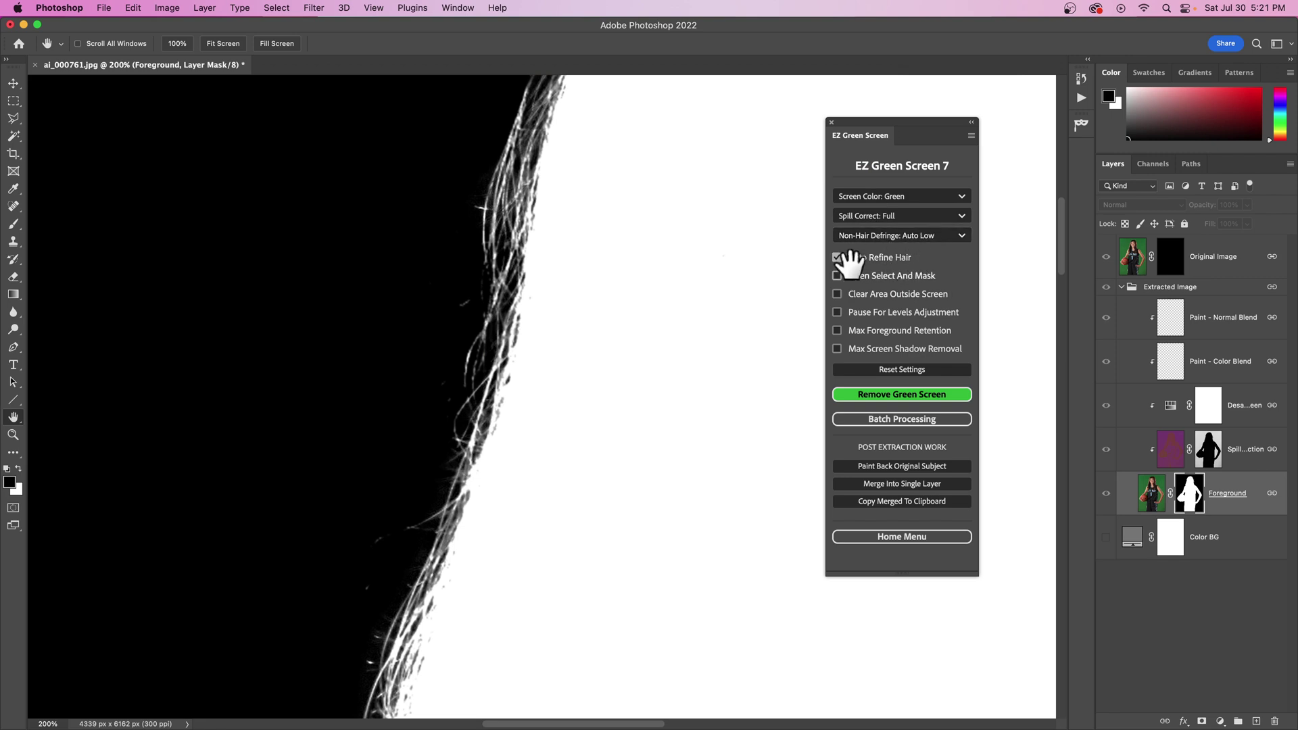
Choose Auto High for Non-Hair Defringe, reopening the dropdown to confirm it stays selected.
{"action": "left_click", "coordinate": [918, 235]}
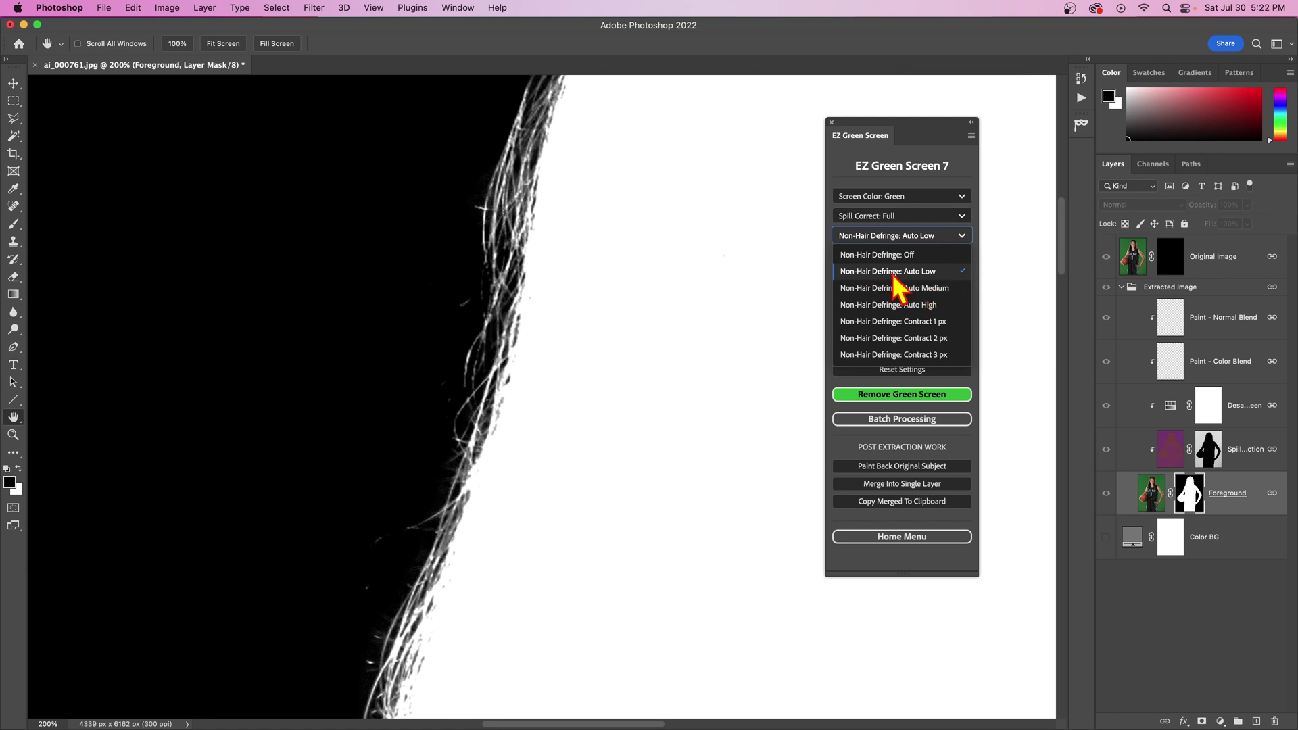
{"action": "left_click", "coordinate": [912, 305]}
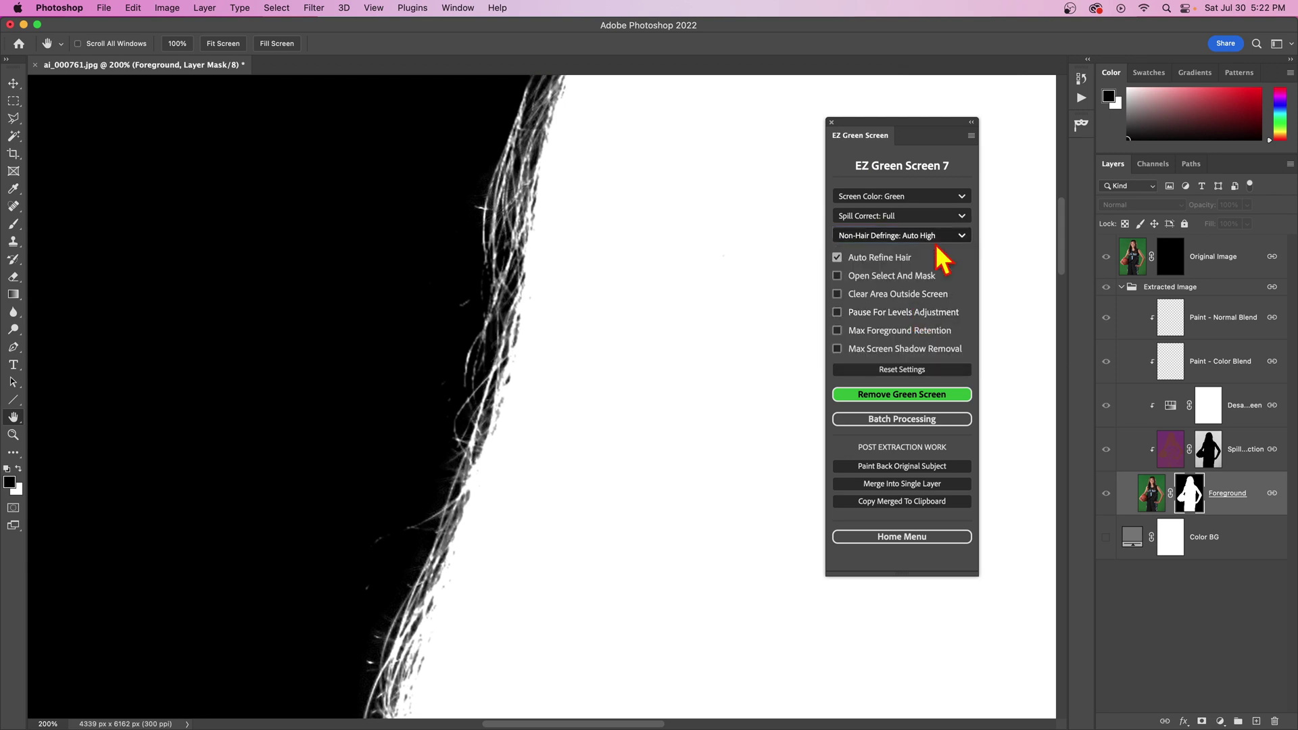
{"action": "left_click", "coordinate": [861, 236]}
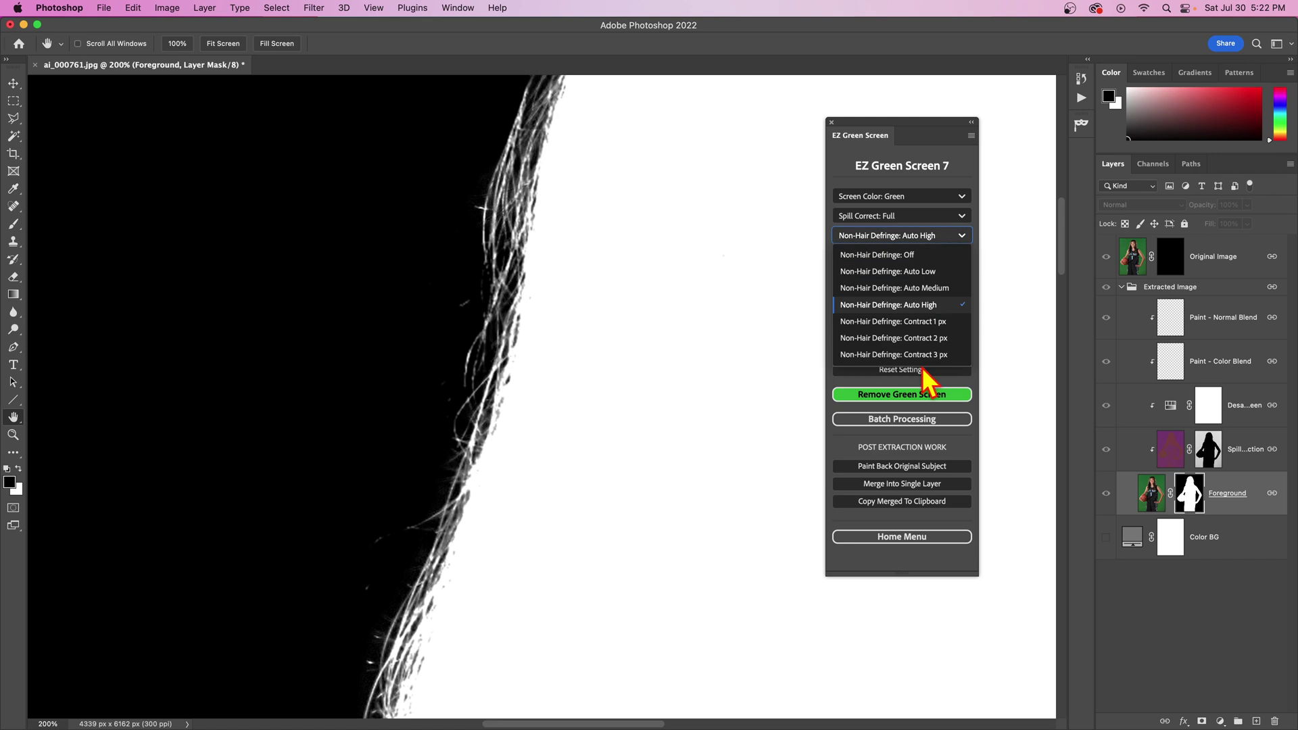
{"action": "left_click", "coordinate": [925, 238]}
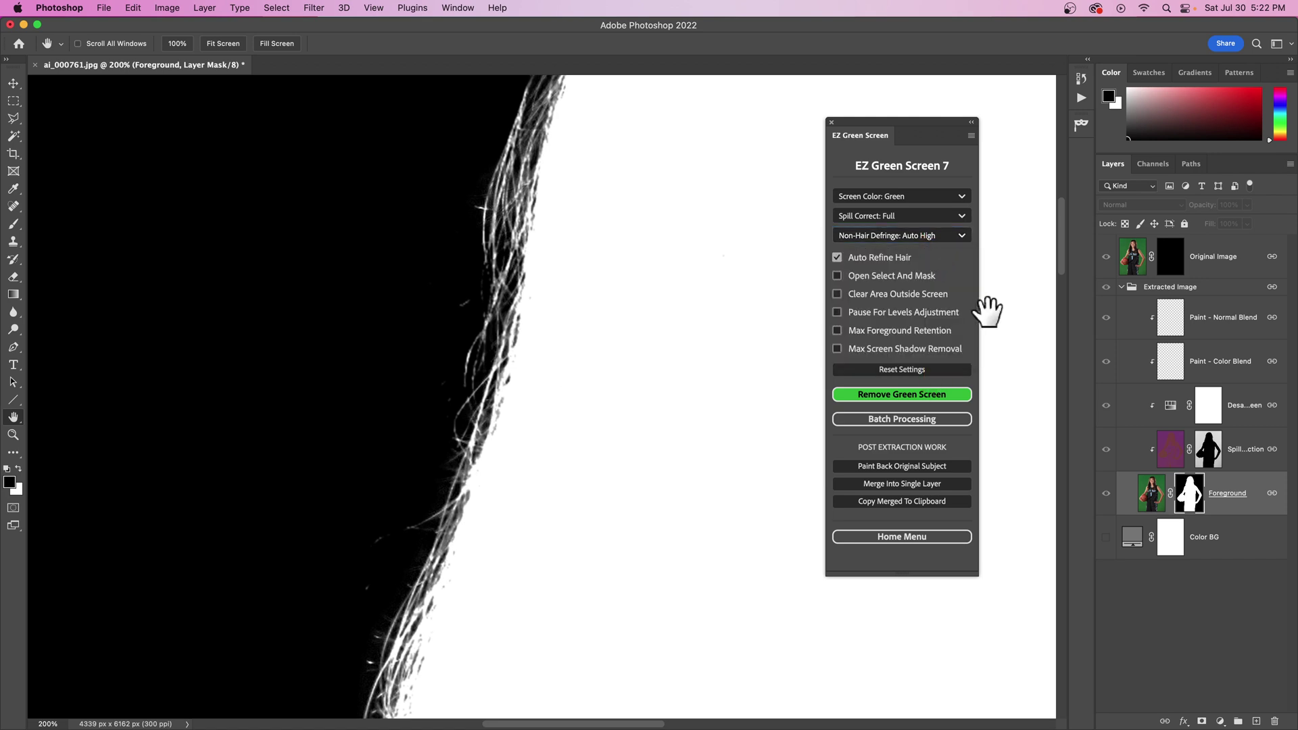
{"action": "left_click", "coordinate": [941, 236]}
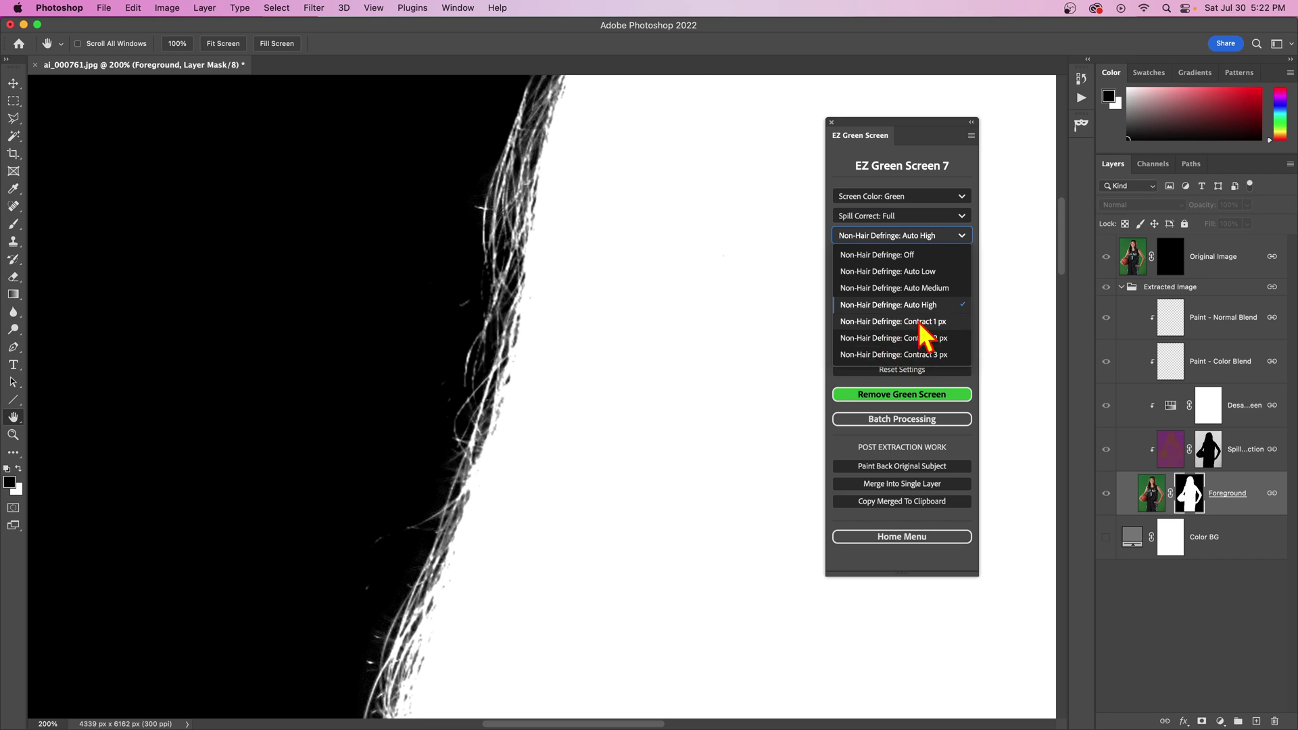
{"action": "left_click", "coordinate": [925, 172]}
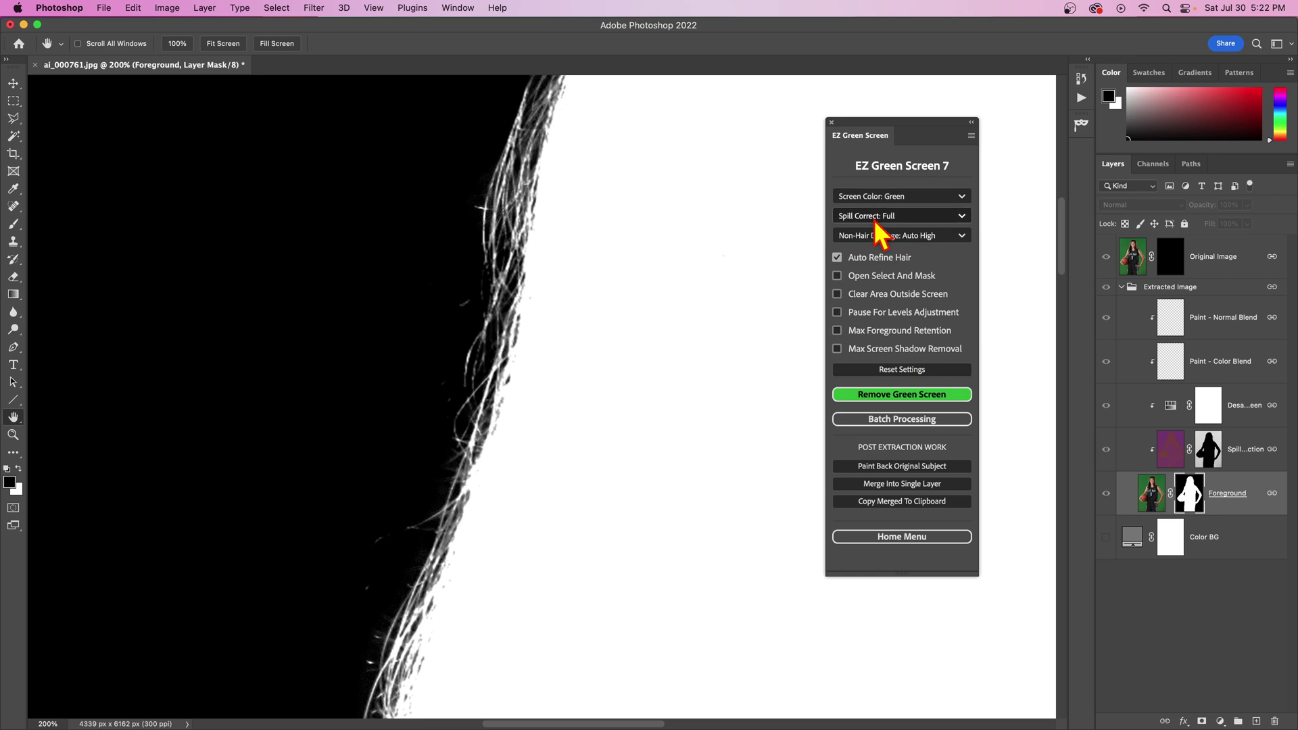
Fit the whole white silhouette mask on screen and show the Non-Hair Defringe choices.
{"action": "key", "text": "super+minus"}
{"action": "key", "text": "super+minus"}
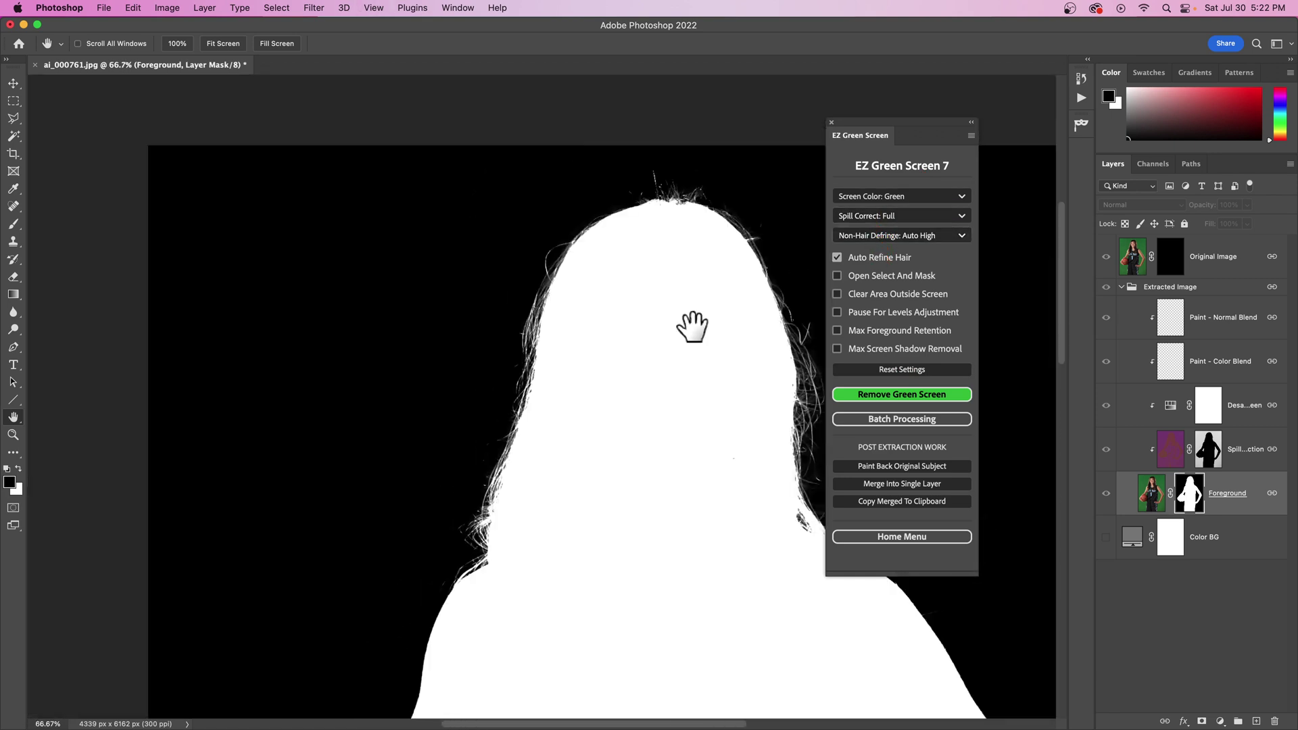
{"action": "scroll", "coordinate": [682, 331], "scroll_direction": "down", "scroll_amount": 1}
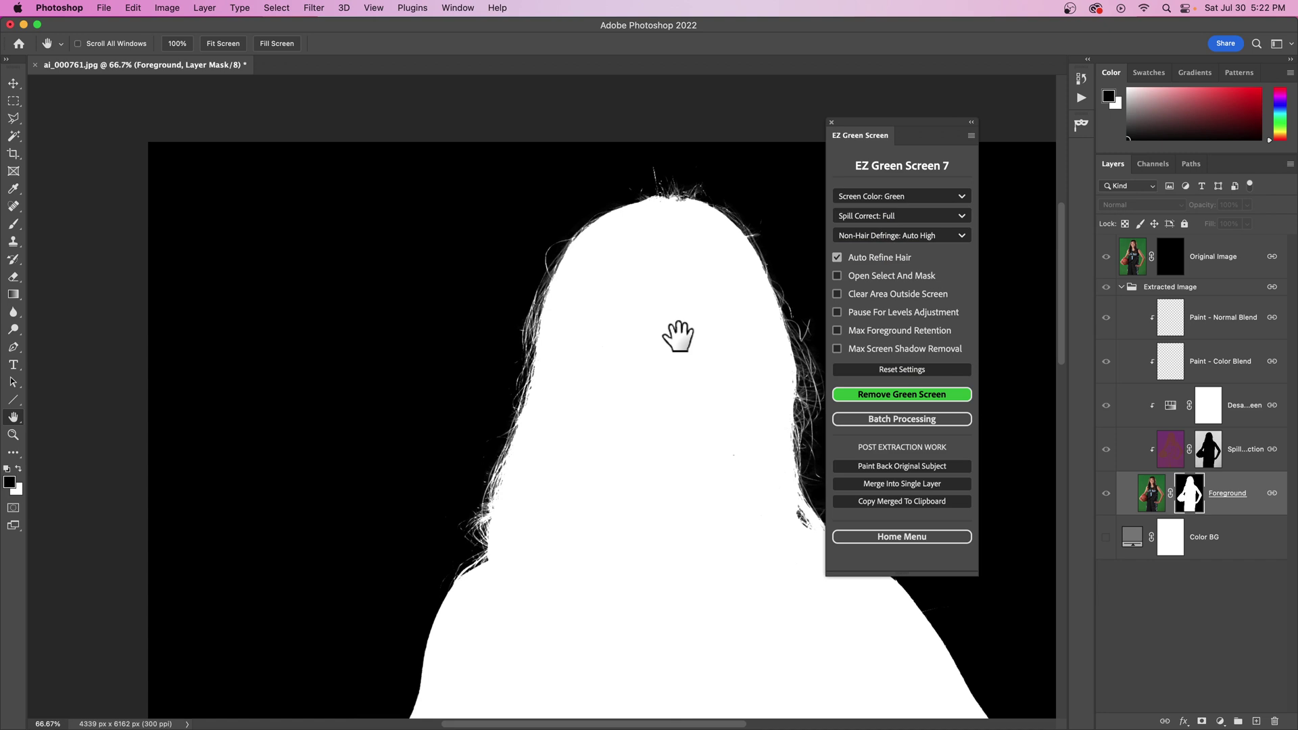
{"action": "key", "text": "super+space"}
{"action": "key", "text": "super+0"}
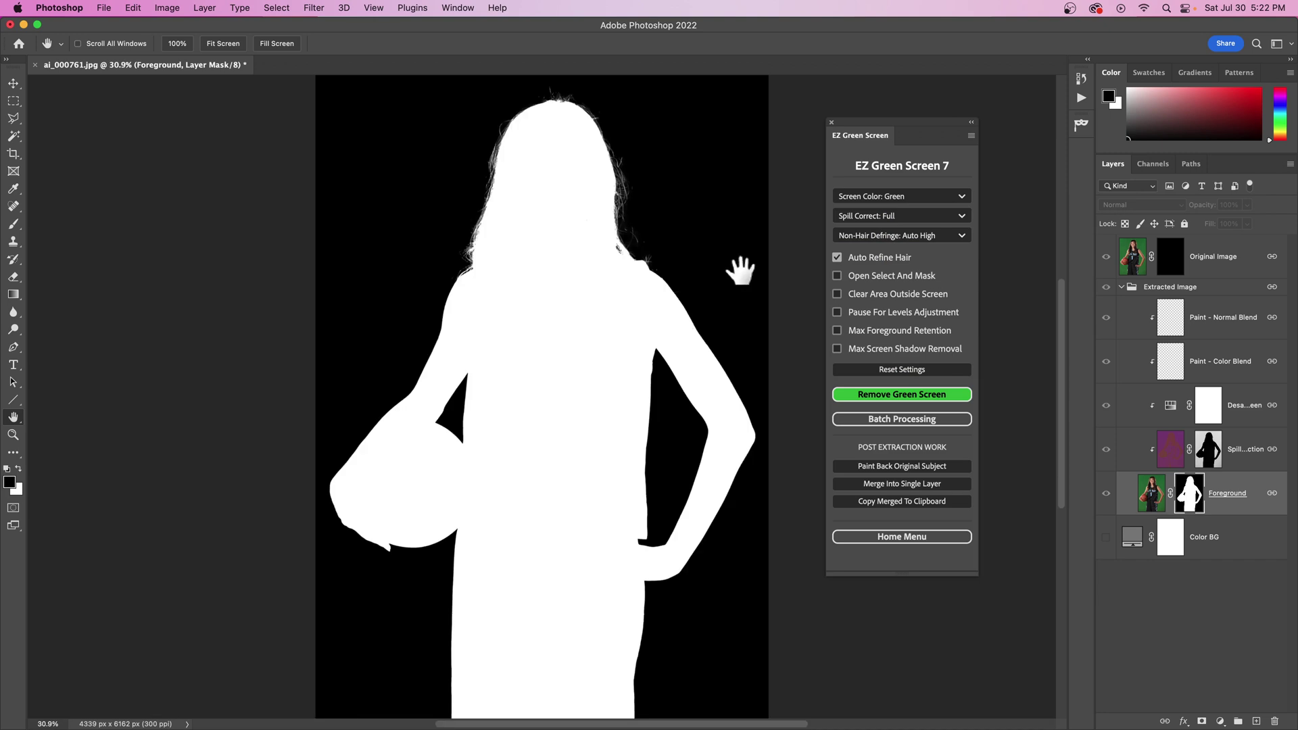
{"action": "left_click", "coordinate": [919, 236]}
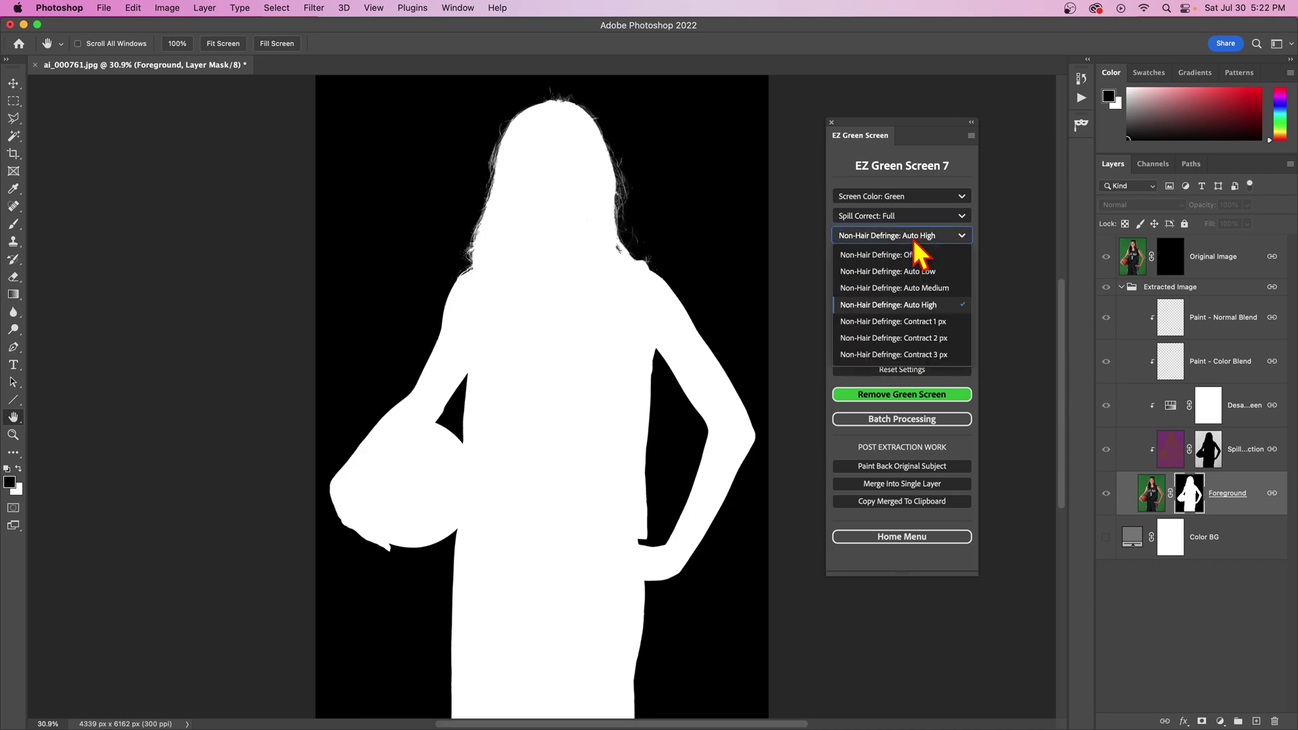